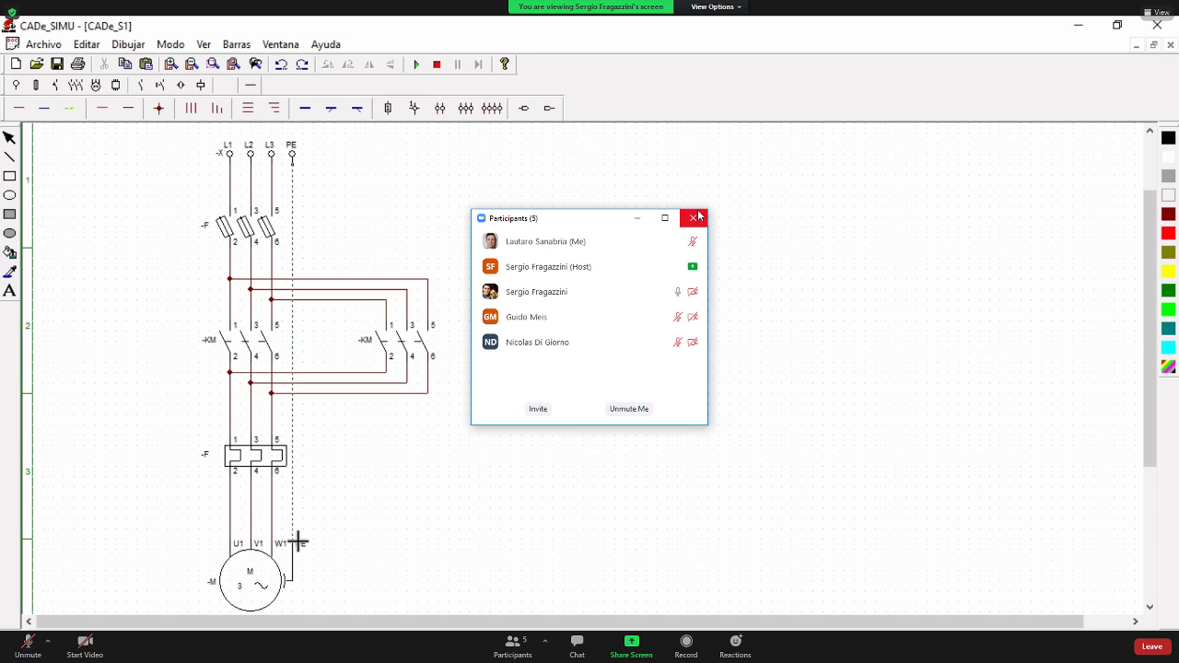
click(698, 217)
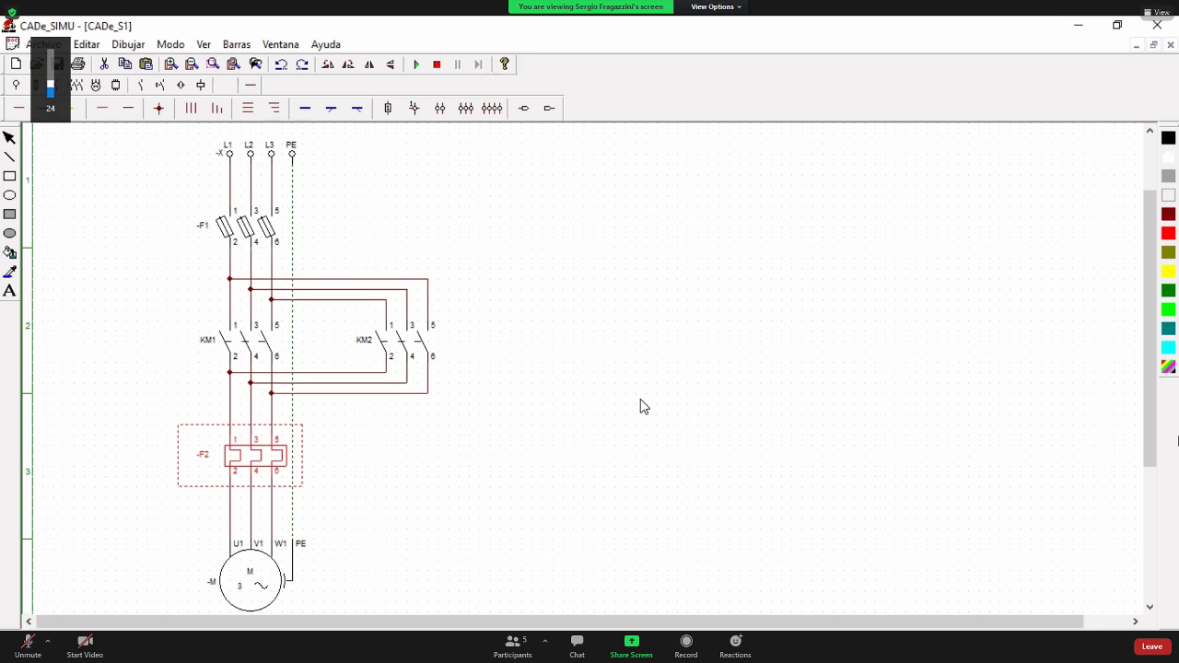
click(572, 394)
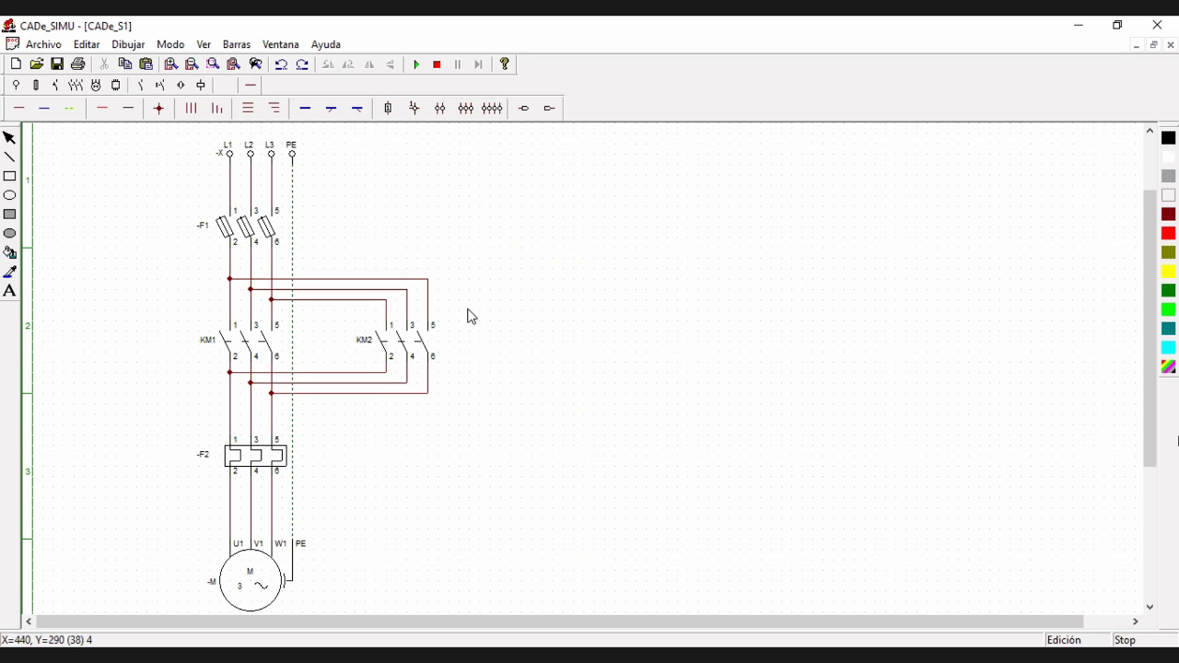
- Place a single L supply terminal in the empty area beside the power circuit and an N terminal well below it
click(16, 86)
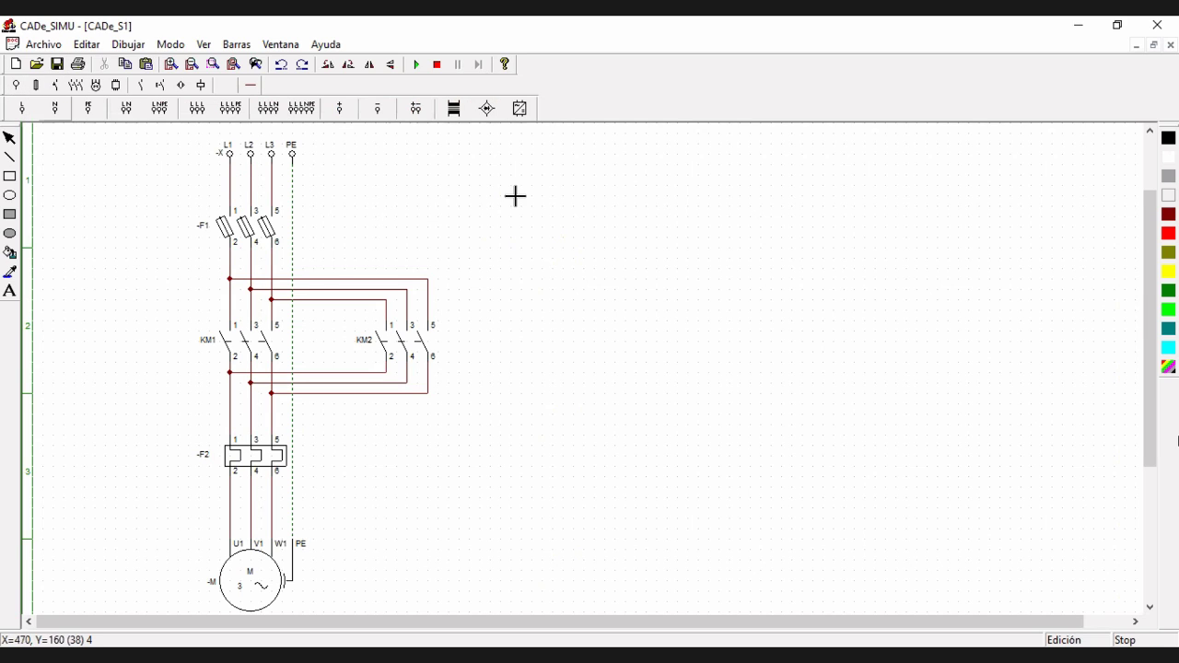
click(548, 185)
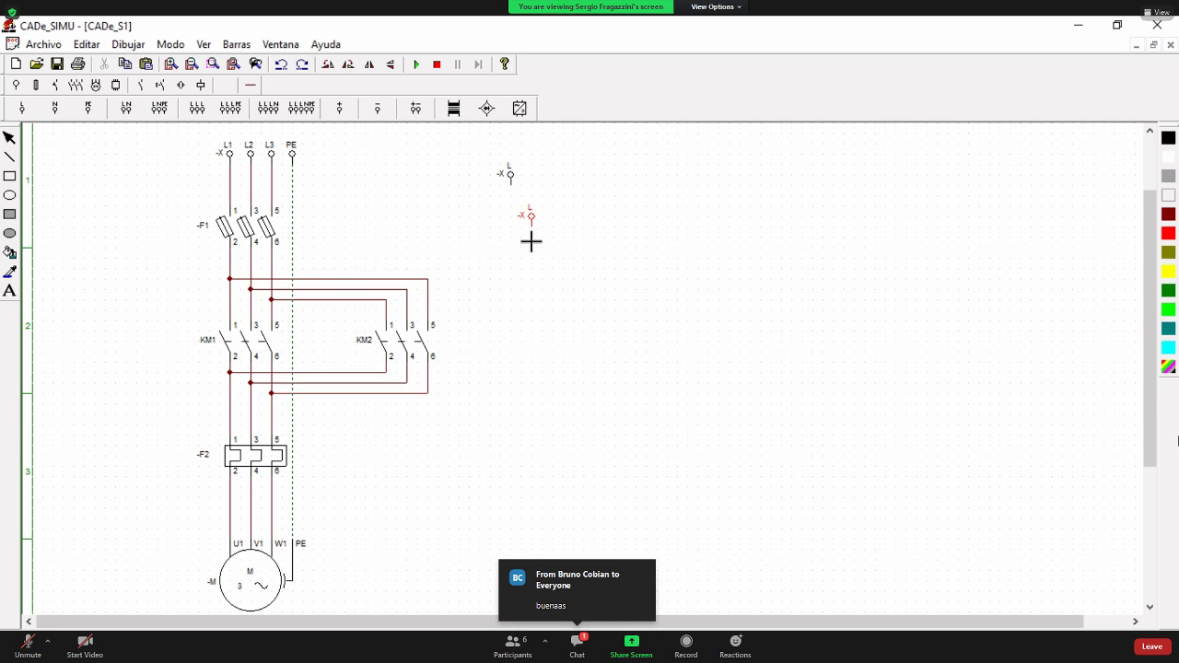
key(Escape)
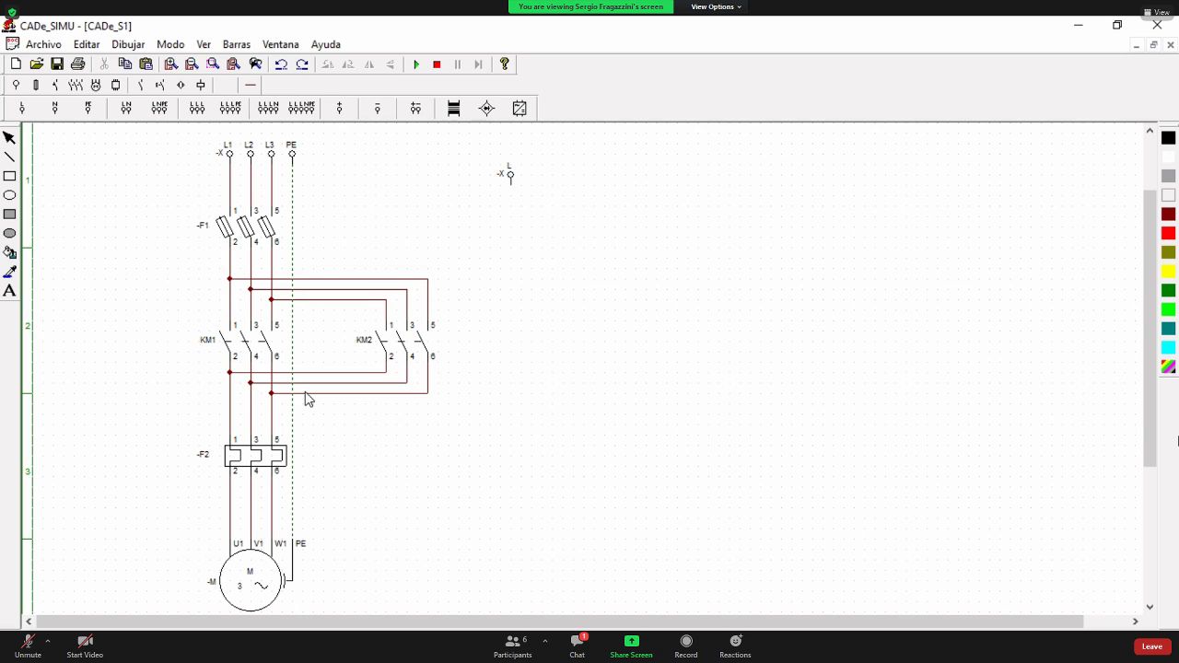
click(59, 111)
click(518, 505)
- Place a single-pole fuse, rotate it to horizontal and position it just right of and below the L terminal
click(53, 86)
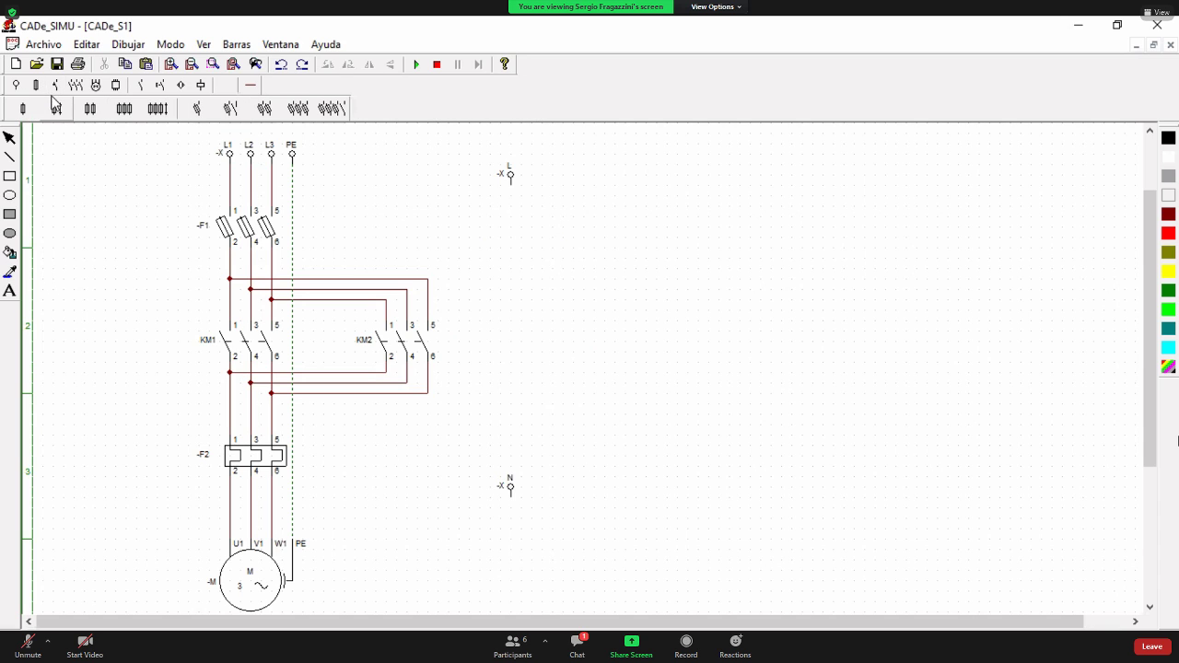
click(565, 192)
click(569, 217)
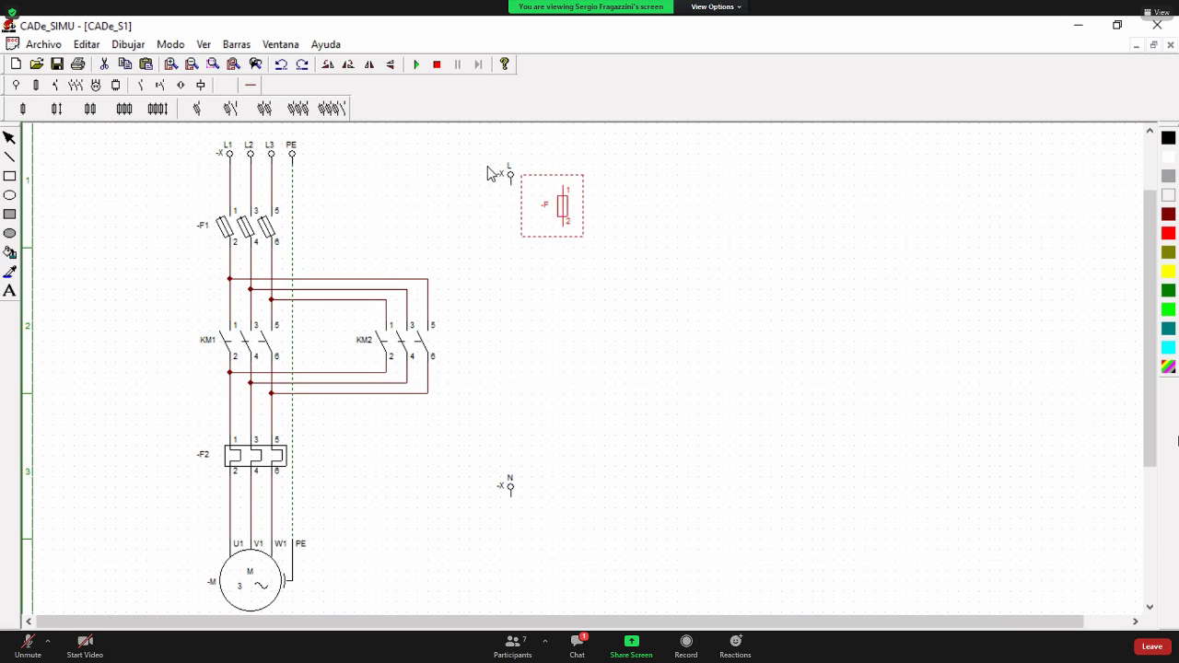
click(327, 65)
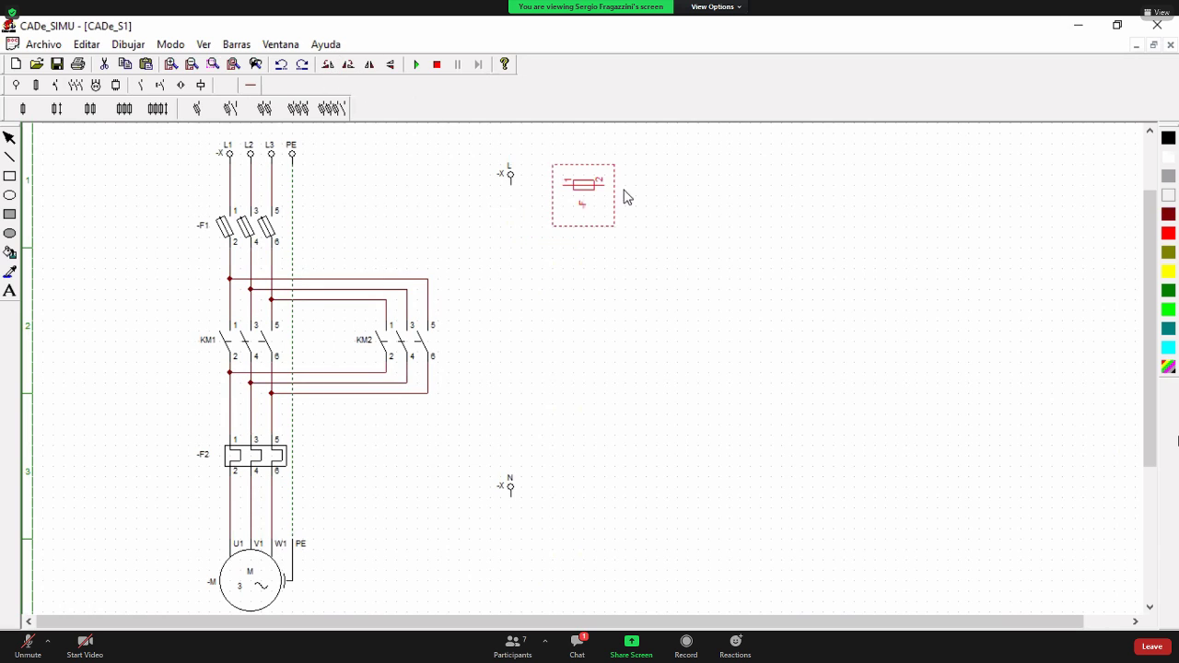
drag(577, 190, 548, 201)
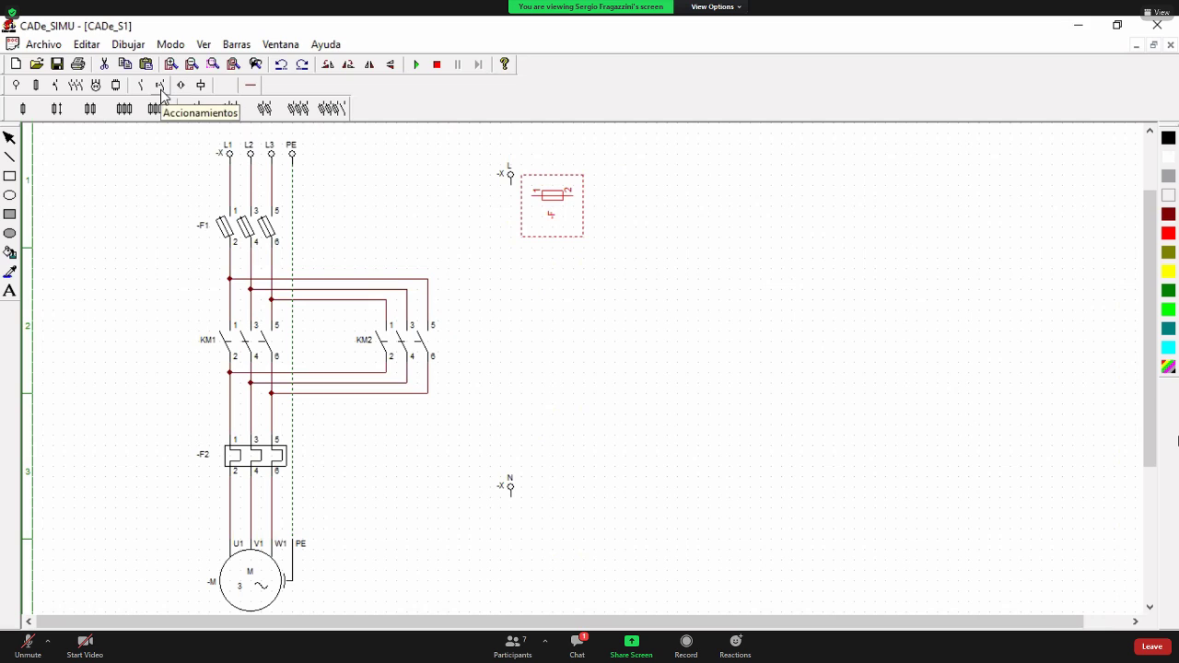
- Place the thermal relay's normally closed contact 95-96 directly below the fuse's outgoing end
click(74, 86)
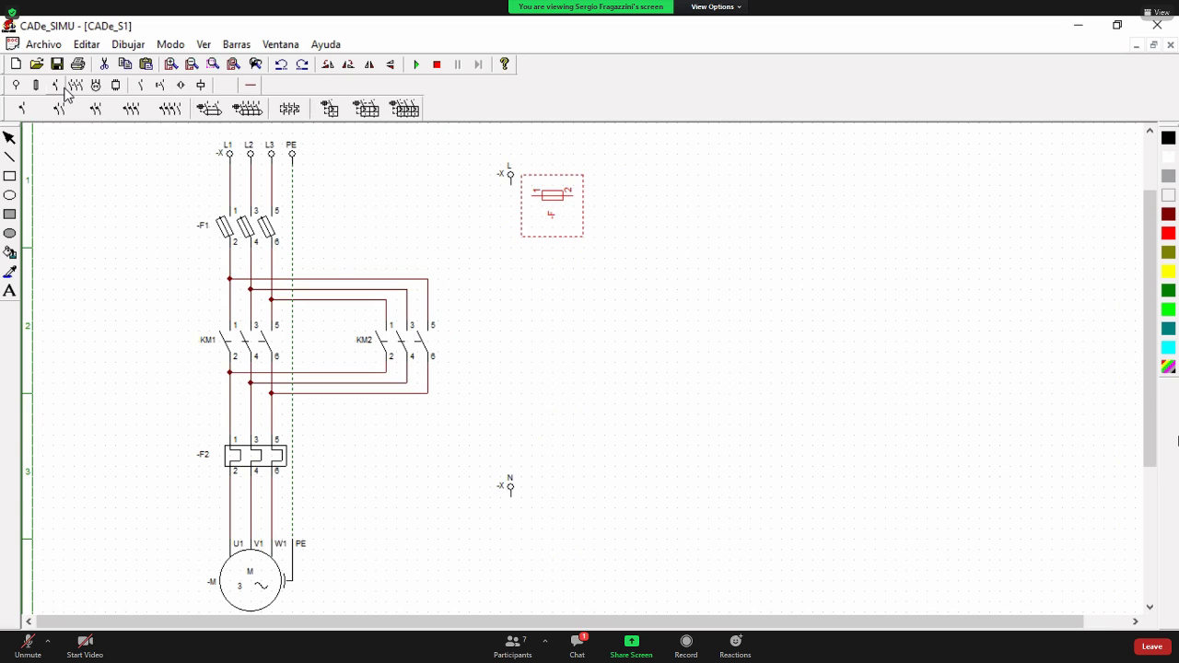
click(141, 86)
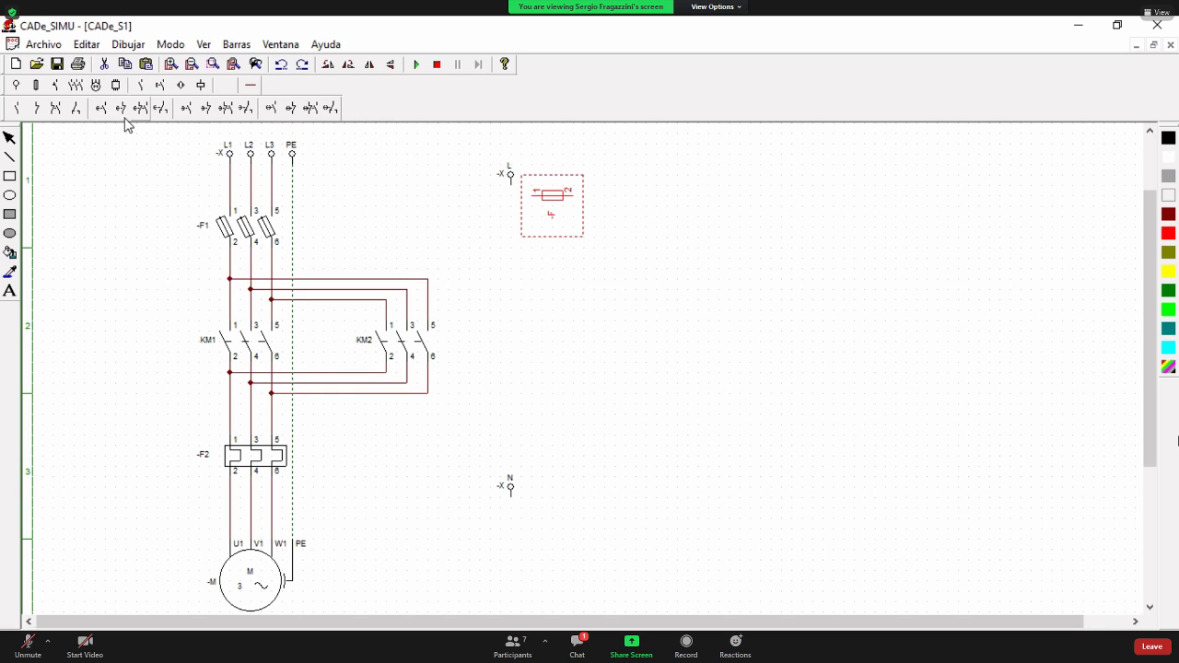
click(163, 86)
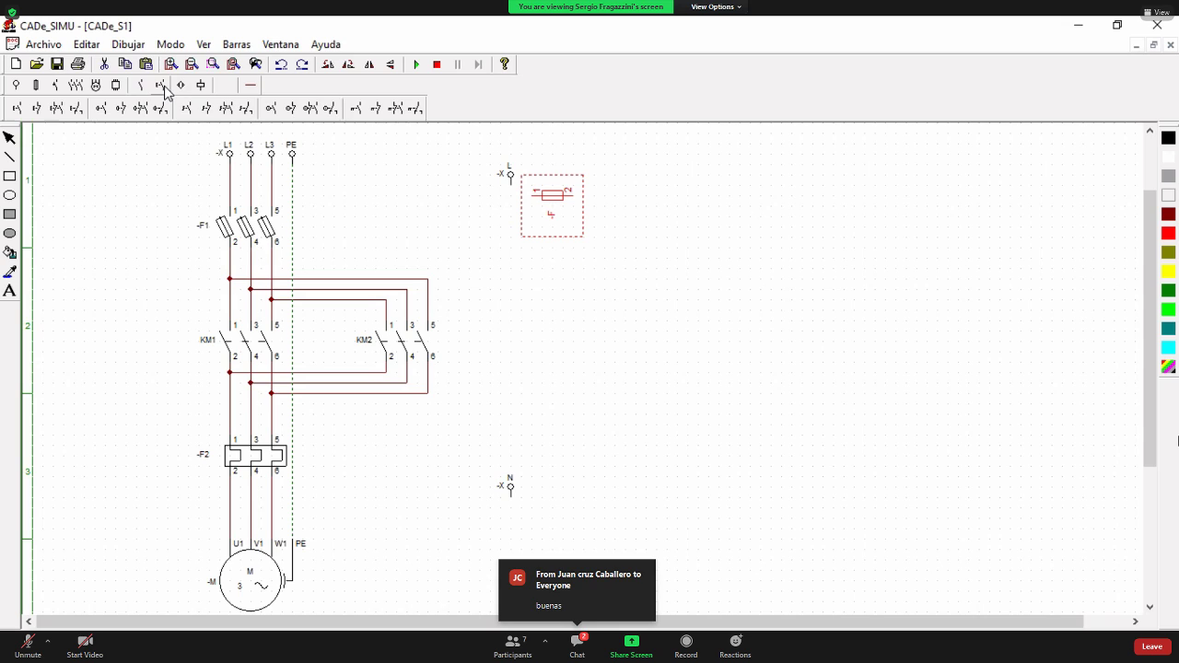
click(376, 110)
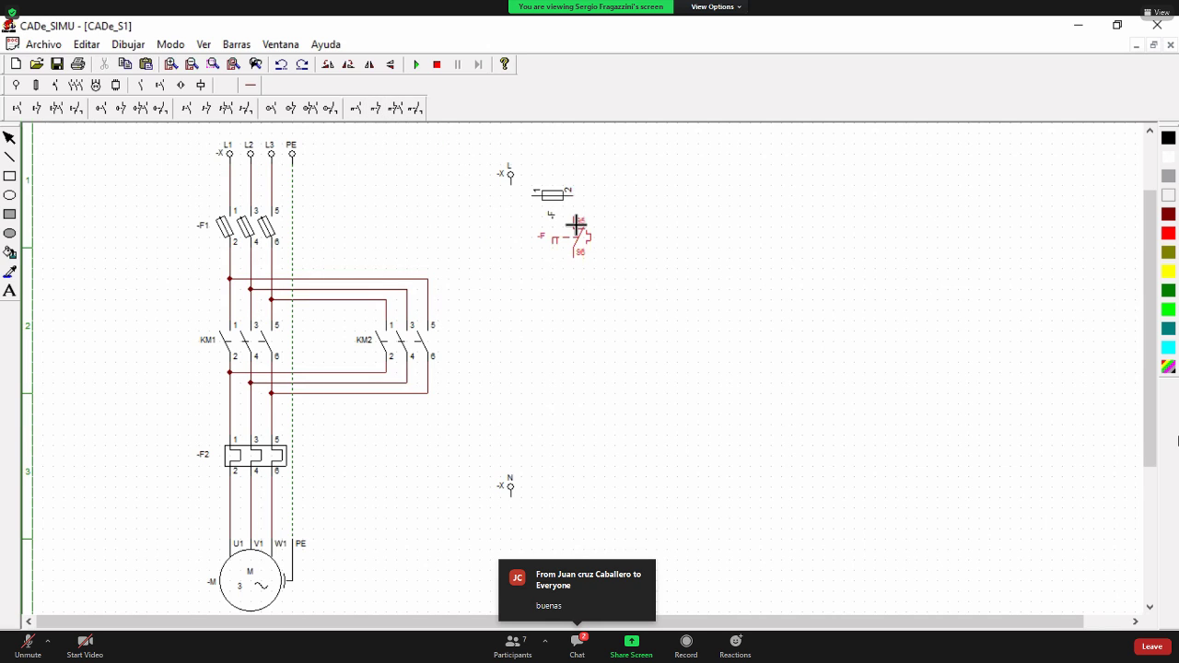
click(575, 224)
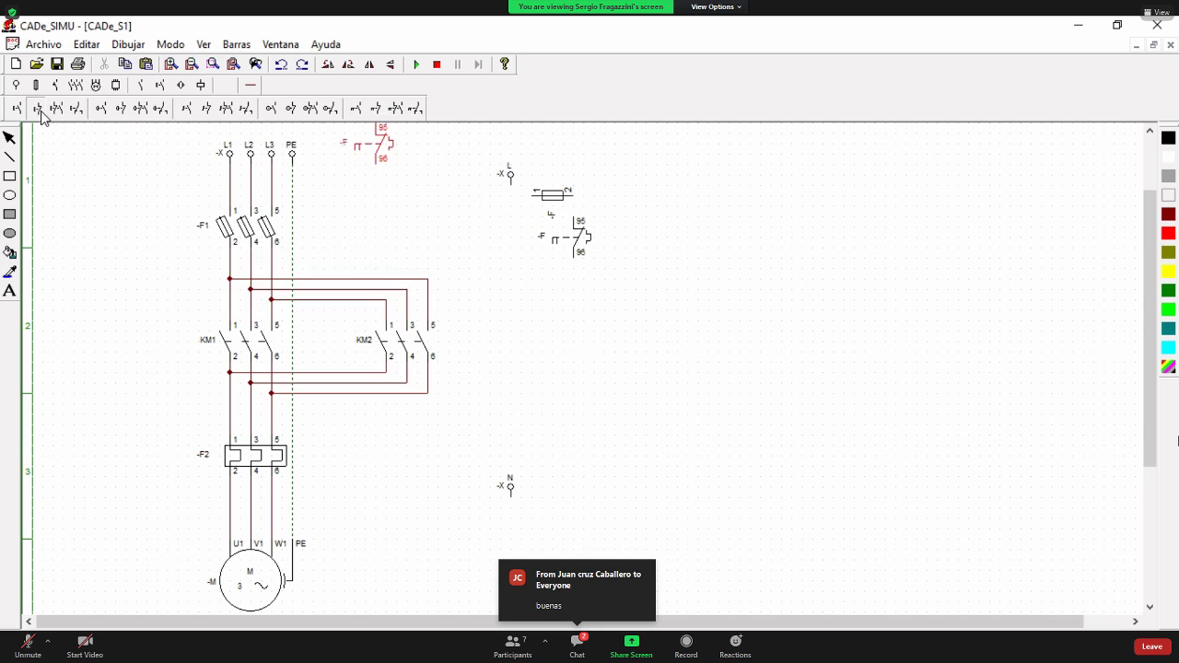
- Place a normally closed pushbutton 11-12 under the thermal relay contact and a normally open pushbutton 13-14 spaced evenly below it
click(576, 297)
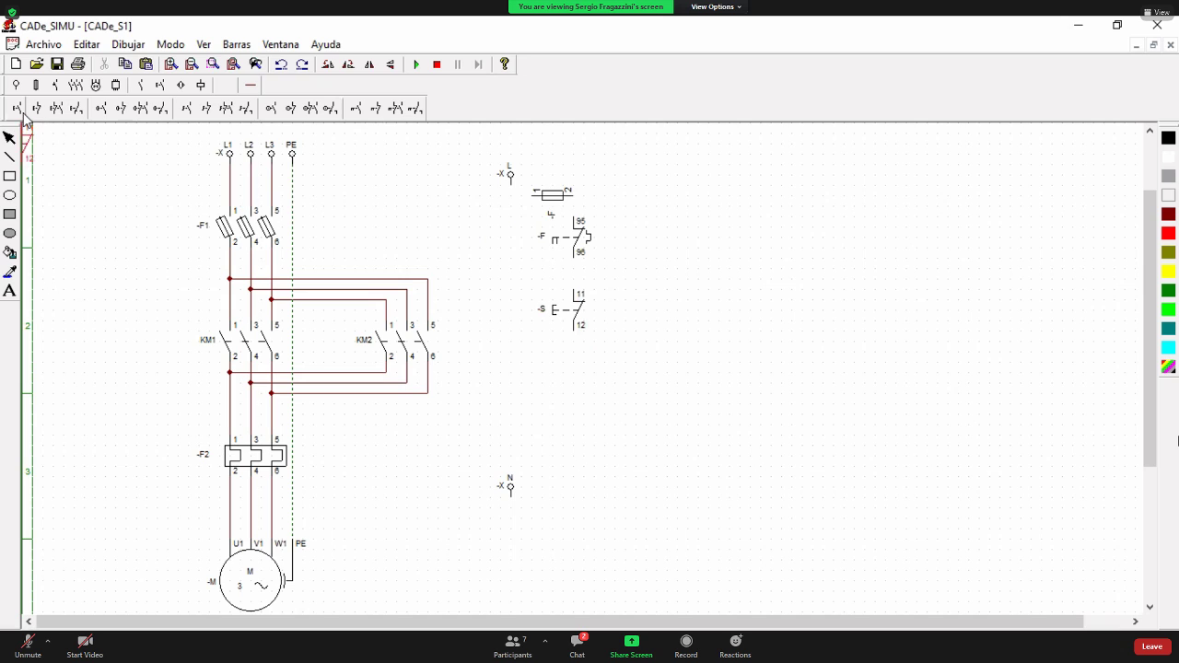
click(576, 359)
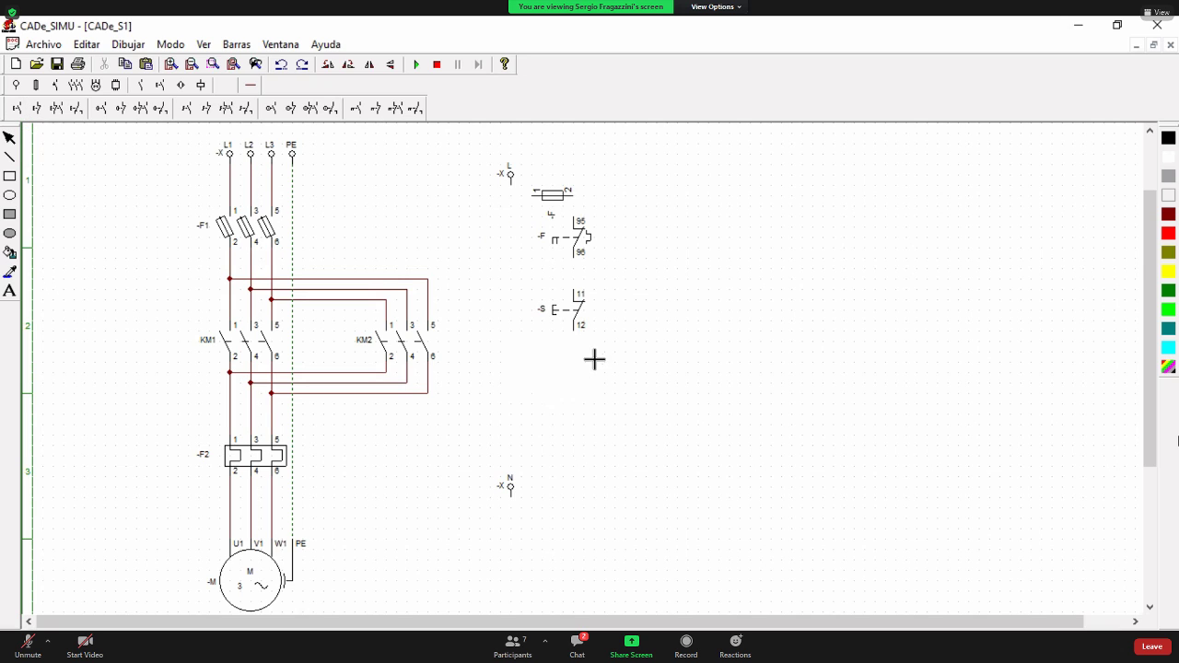
right_click(663, 368)
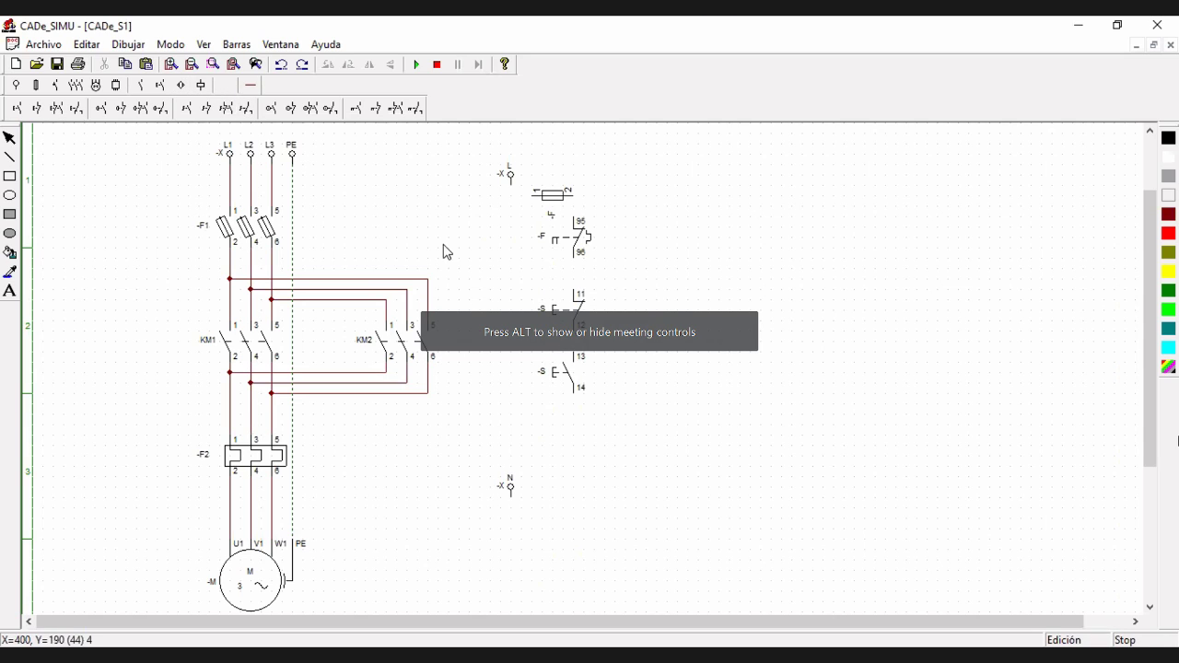
click(577, 378)
drag(577, 375, 577, 386)
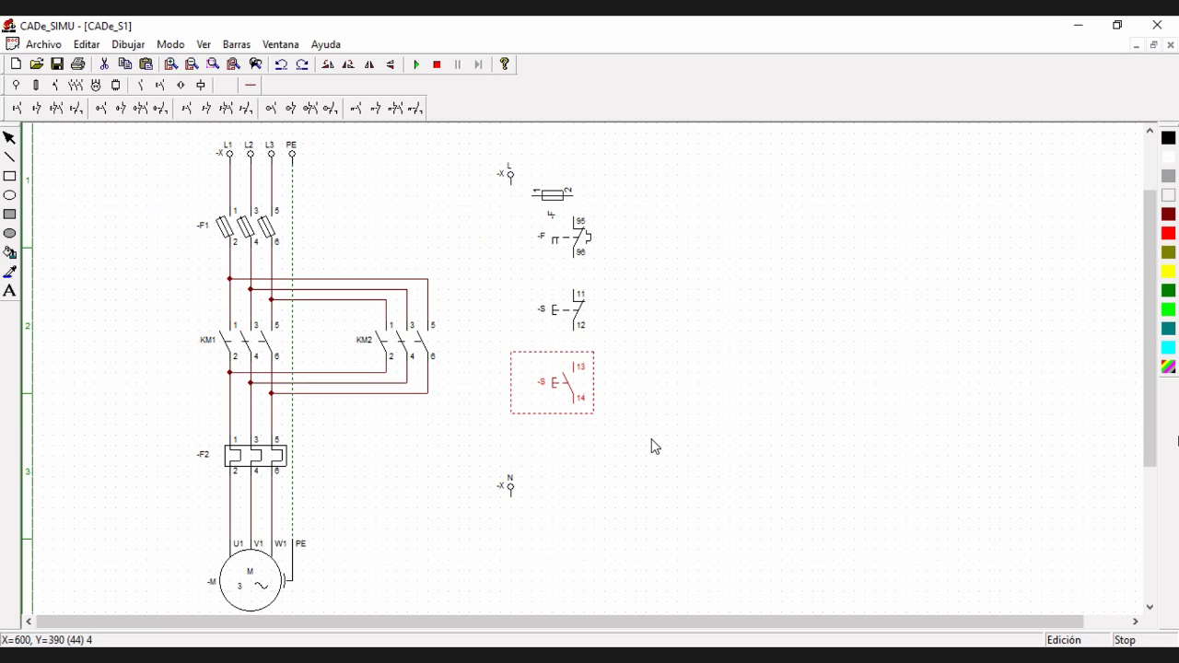
- Move the N terminal further down and place a monostable coil below the pushbuttons in the same column
drag(514, 497, 518, 530)
drag(515, 531, 539, 544)
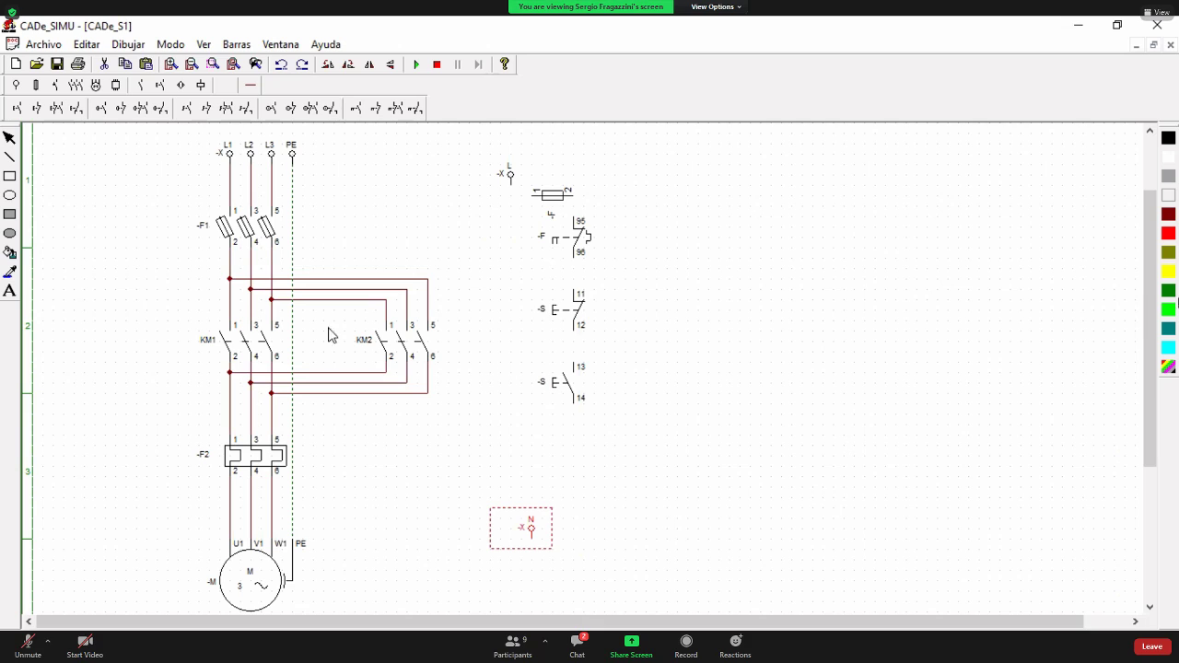
click(203, 87)
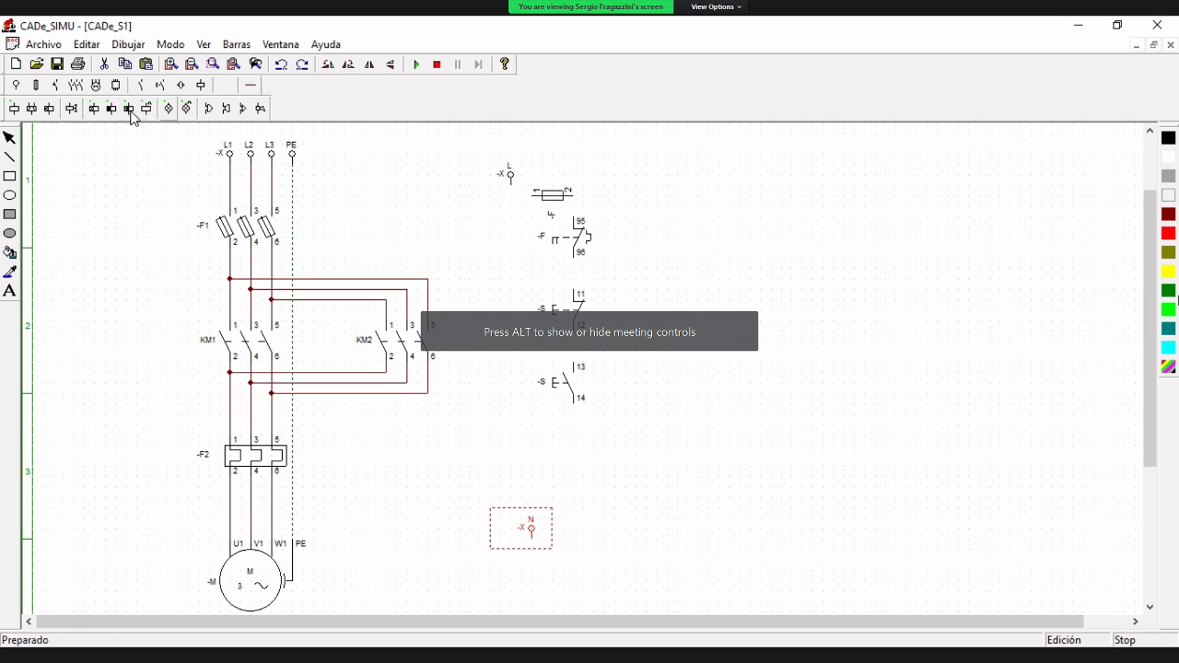
click(13, 108)
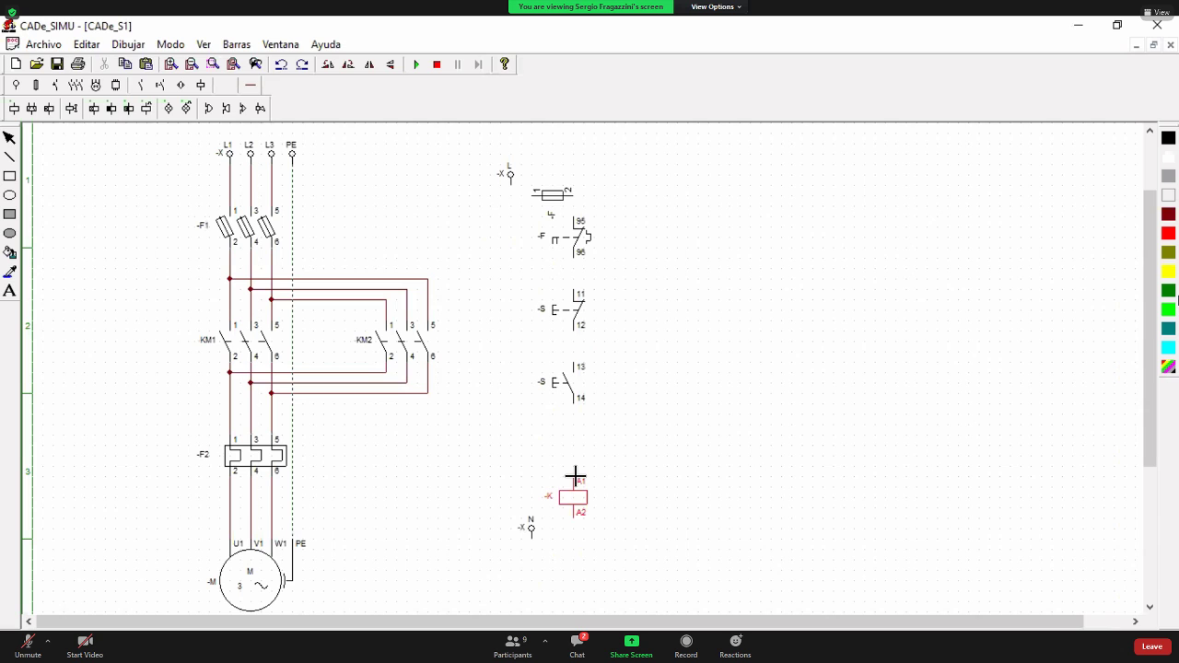
click(575, 475)
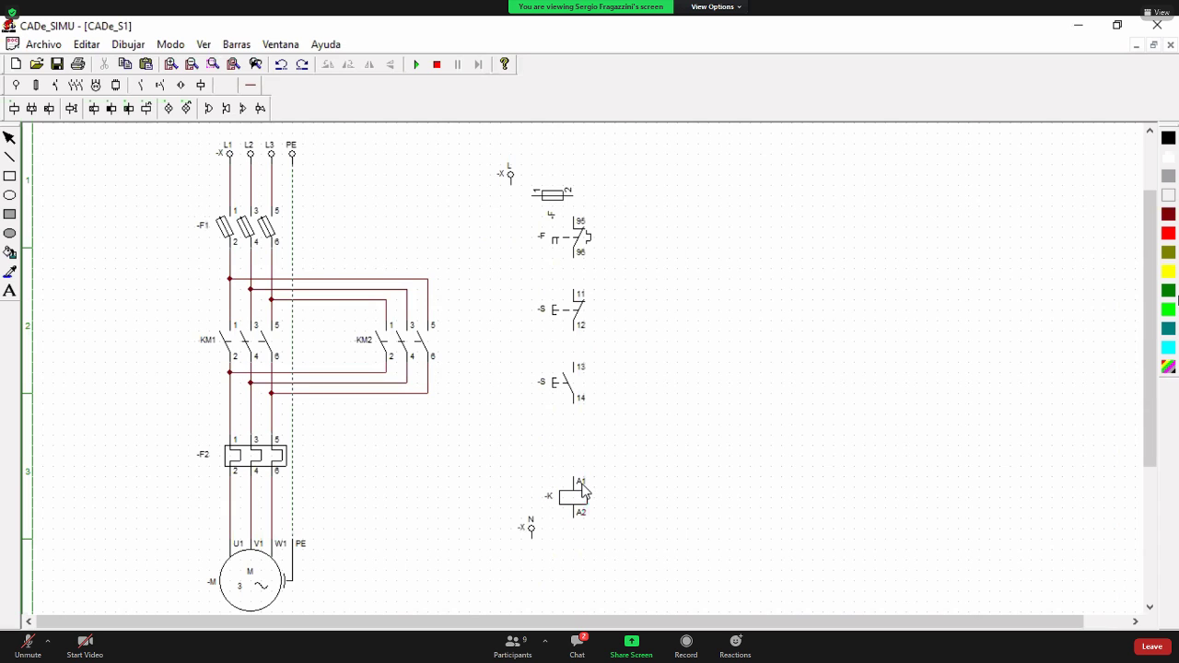
- Name the monostable coil KM1
double_click(582, 490)
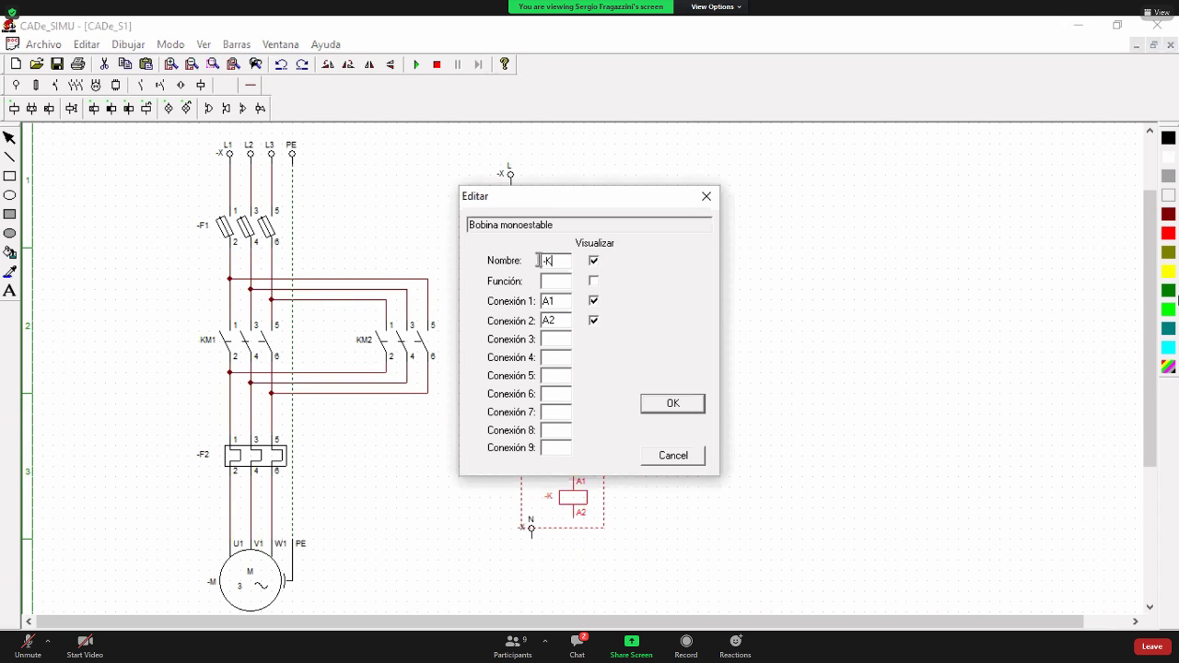
double_click(539, 260)
text(K)
key(Return)
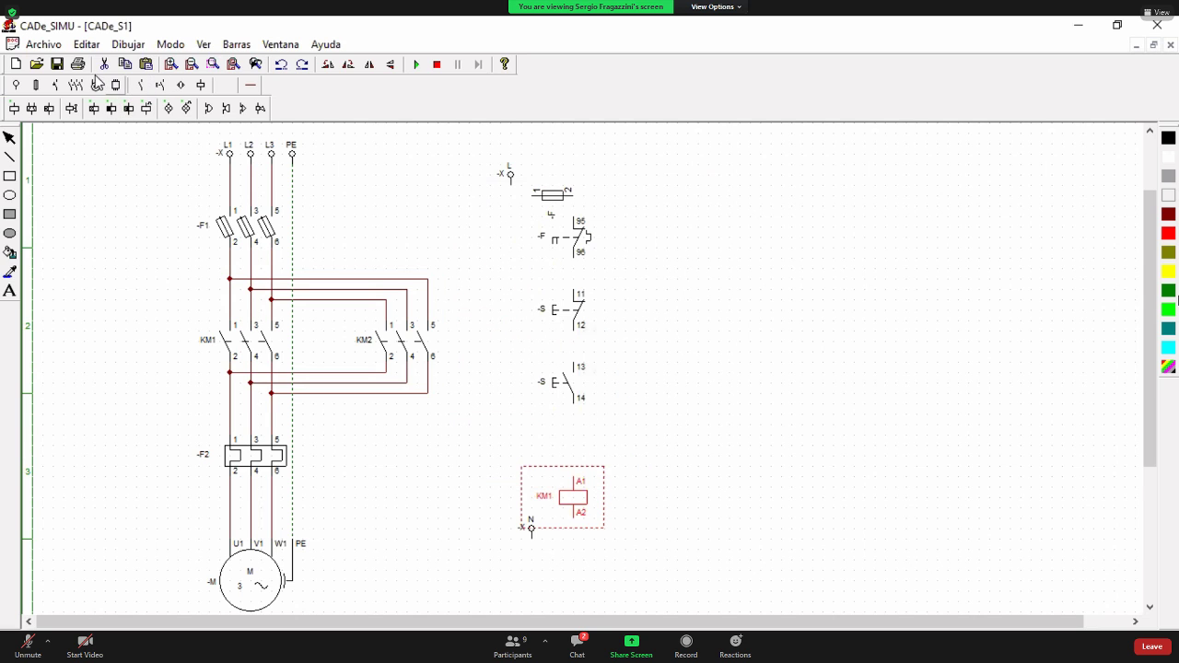
- Place a normally closed auxiliary contact 11-12 between the normally open pushbutton and the KM1 coil
click(141, 85)
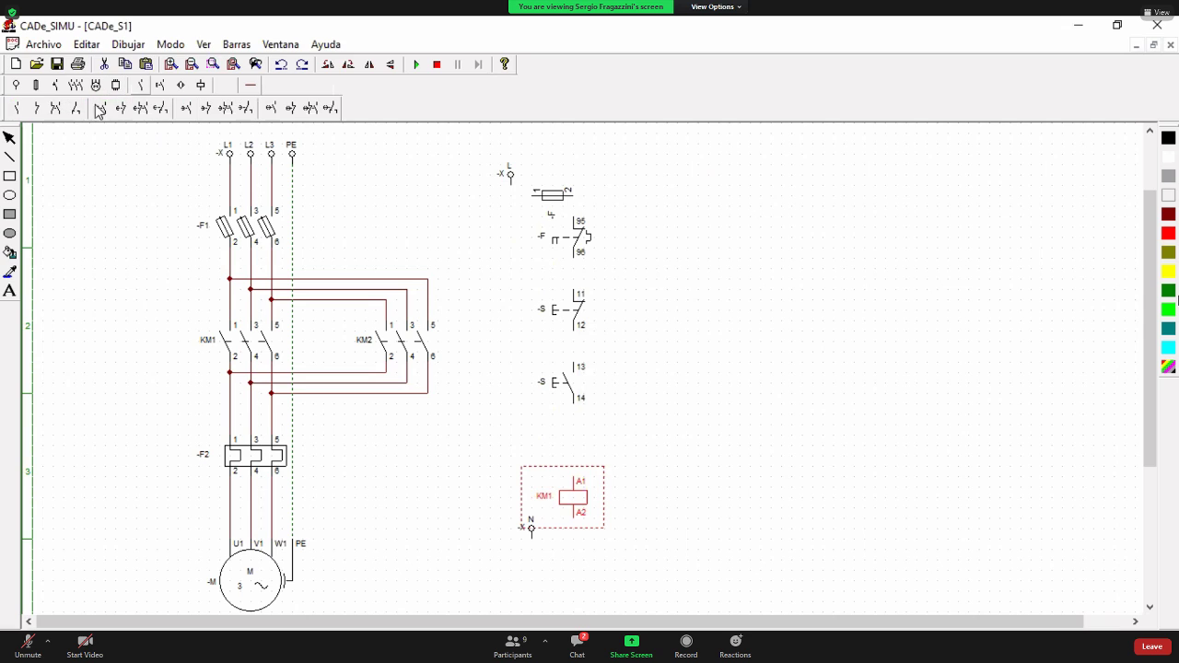
click(37, 110)
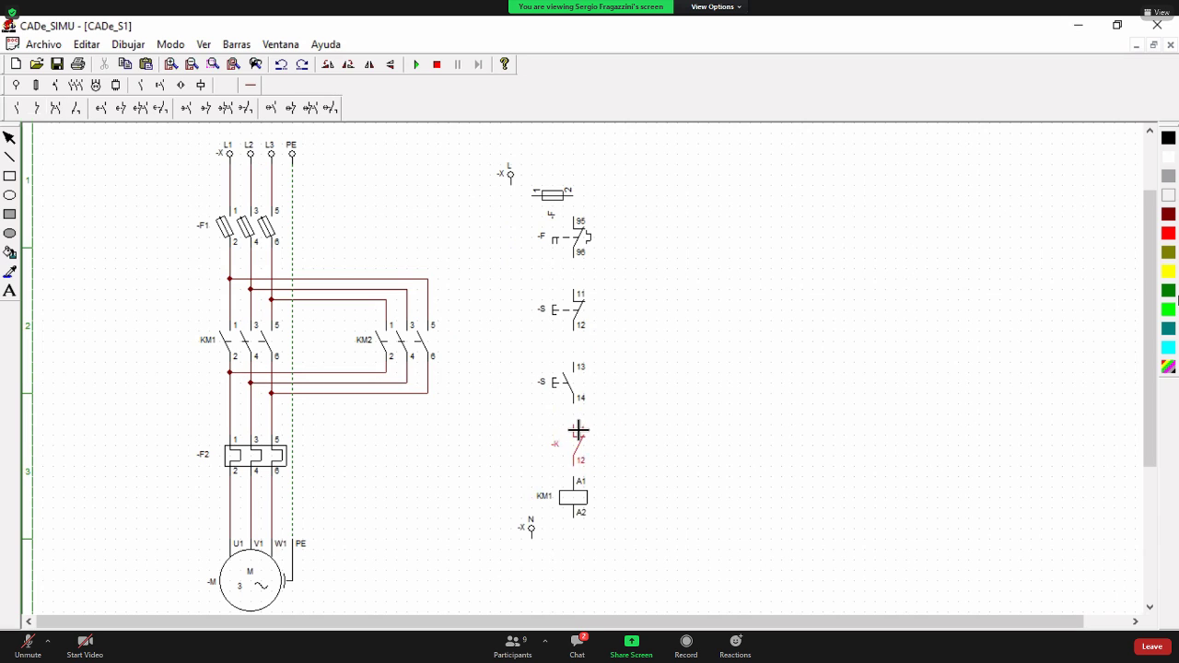
click(578, 430)
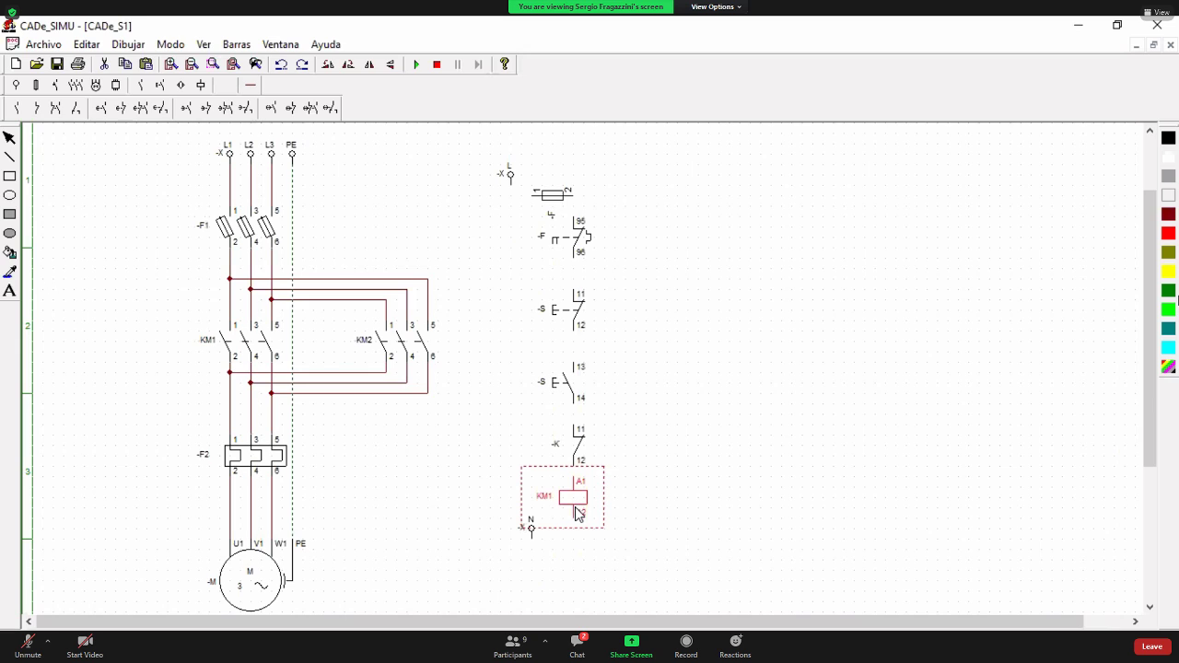
- Shift the N terminal, the KM1 coil and the auxiliary contact down to leave wiring gaps in the control column
click(530, 532)
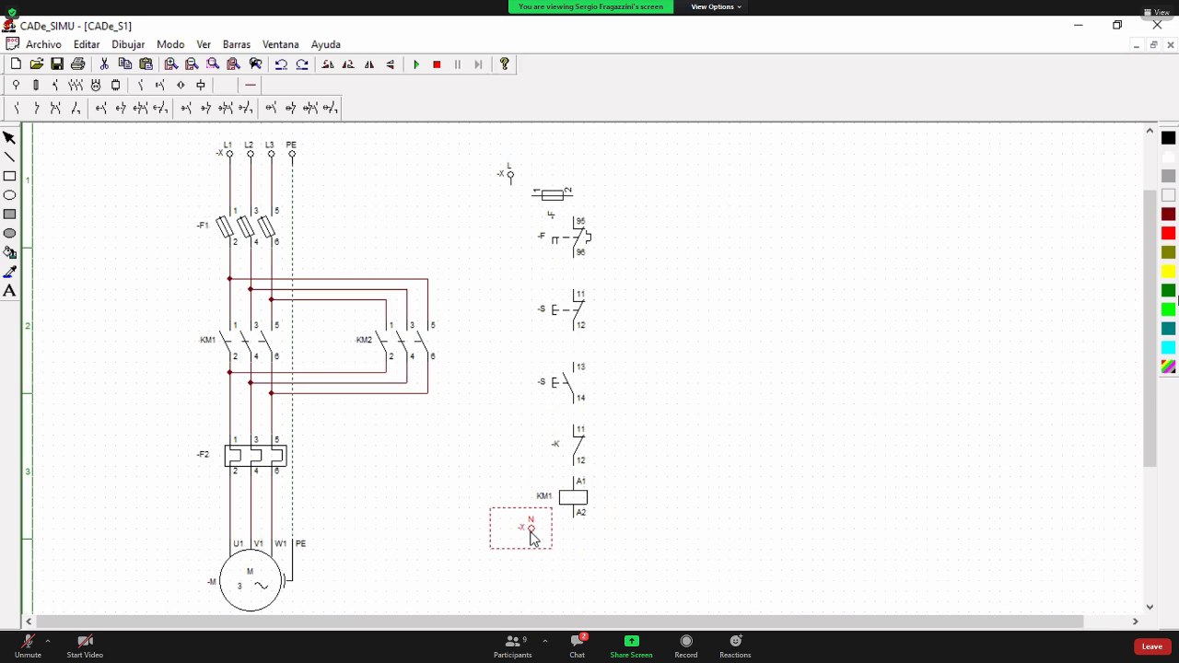
drag(531, 532, 518, 552)
click(575, 503)
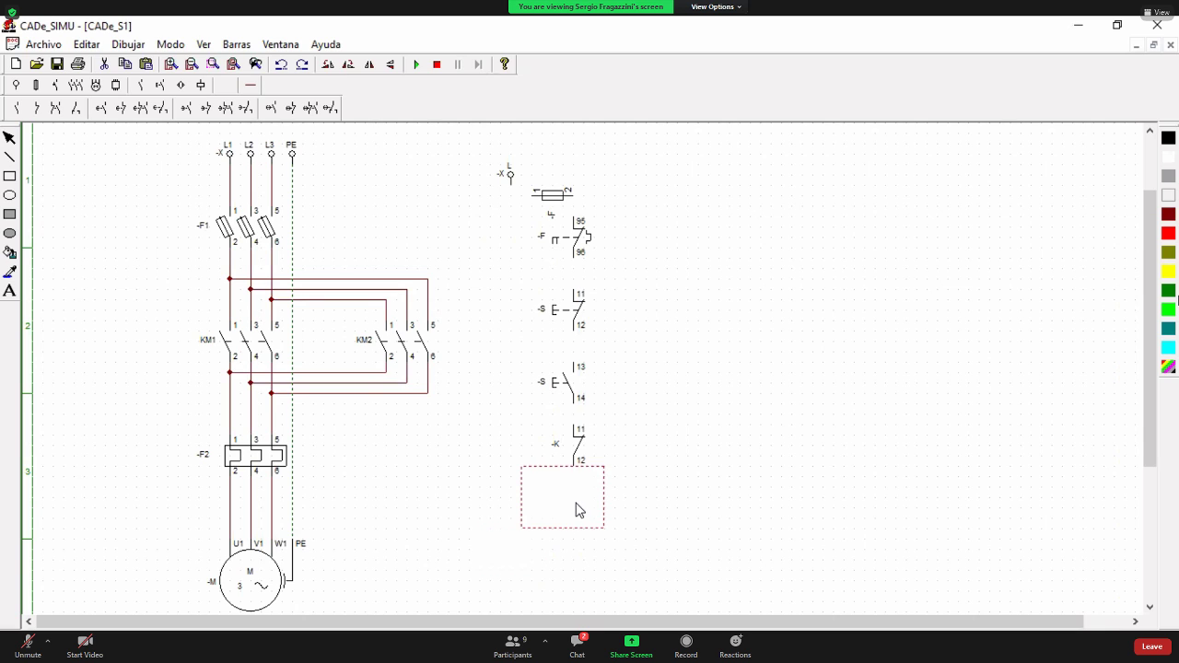
drag(578, 510, 579, 530)
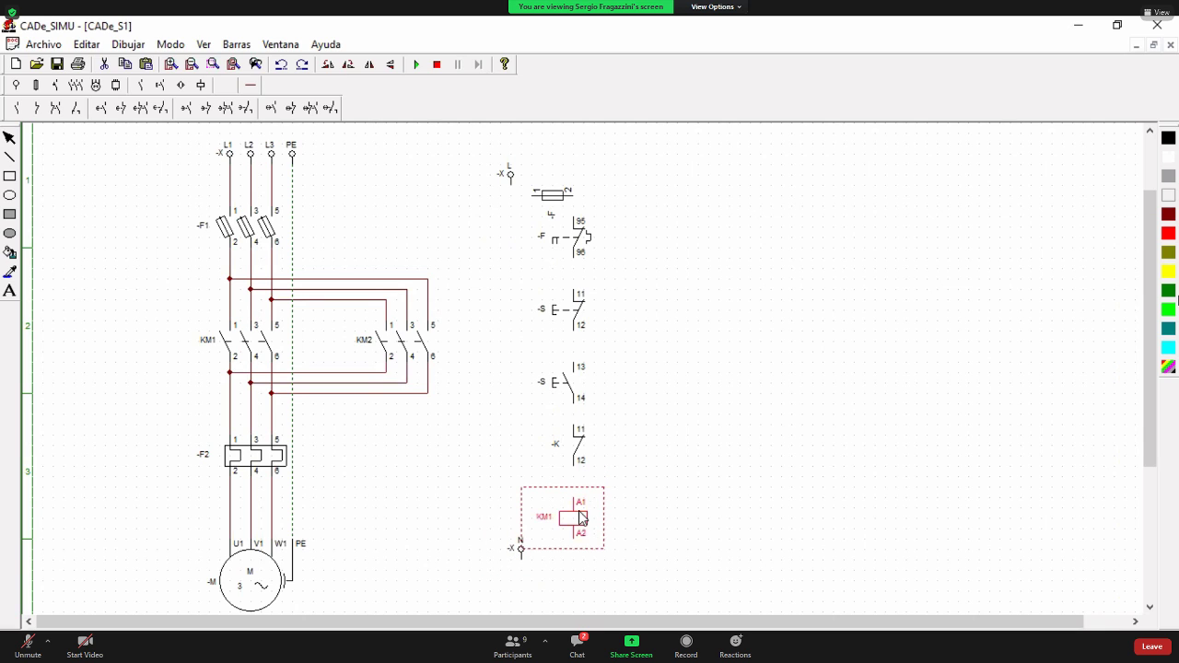
click(579, 458)
drag(579, 458, 579, 469)
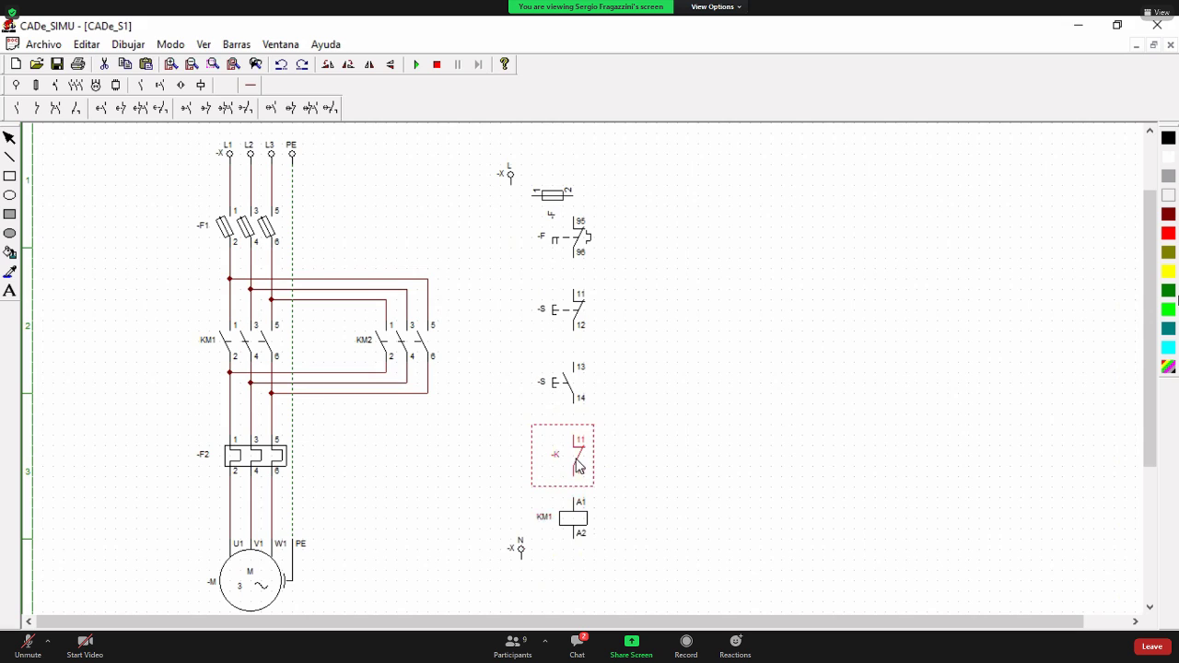
- Name the normally closed auxiliary contact above the KM1 coil KM2
double_click(579, 467)
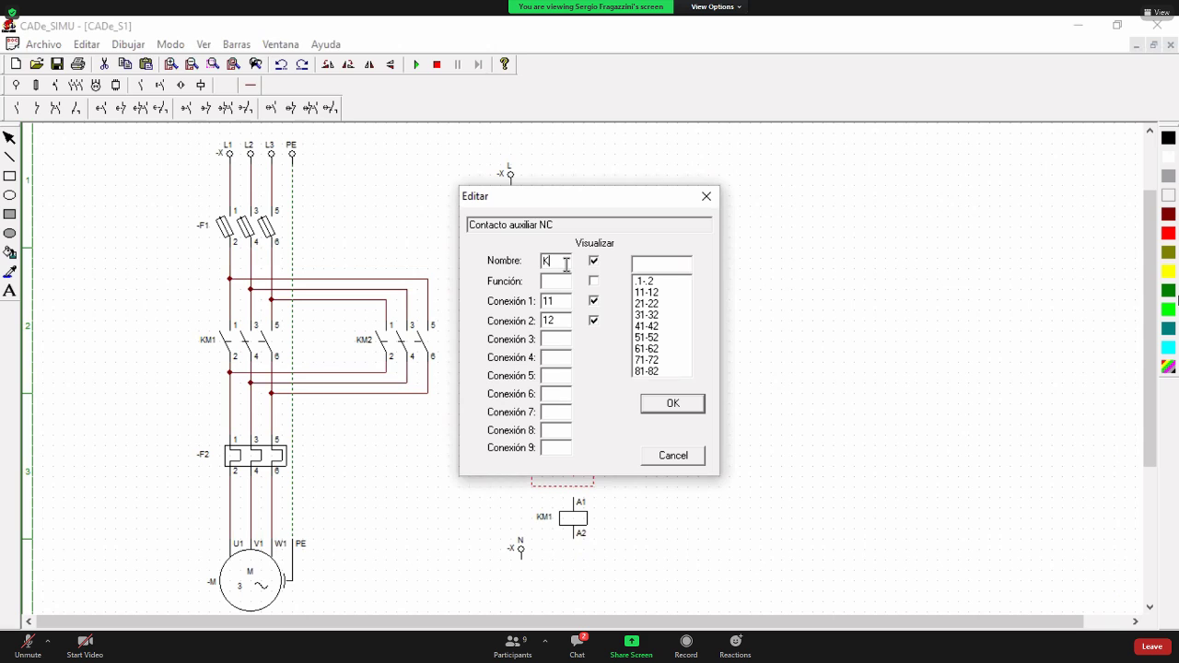
text(M2)
click(684, 408)
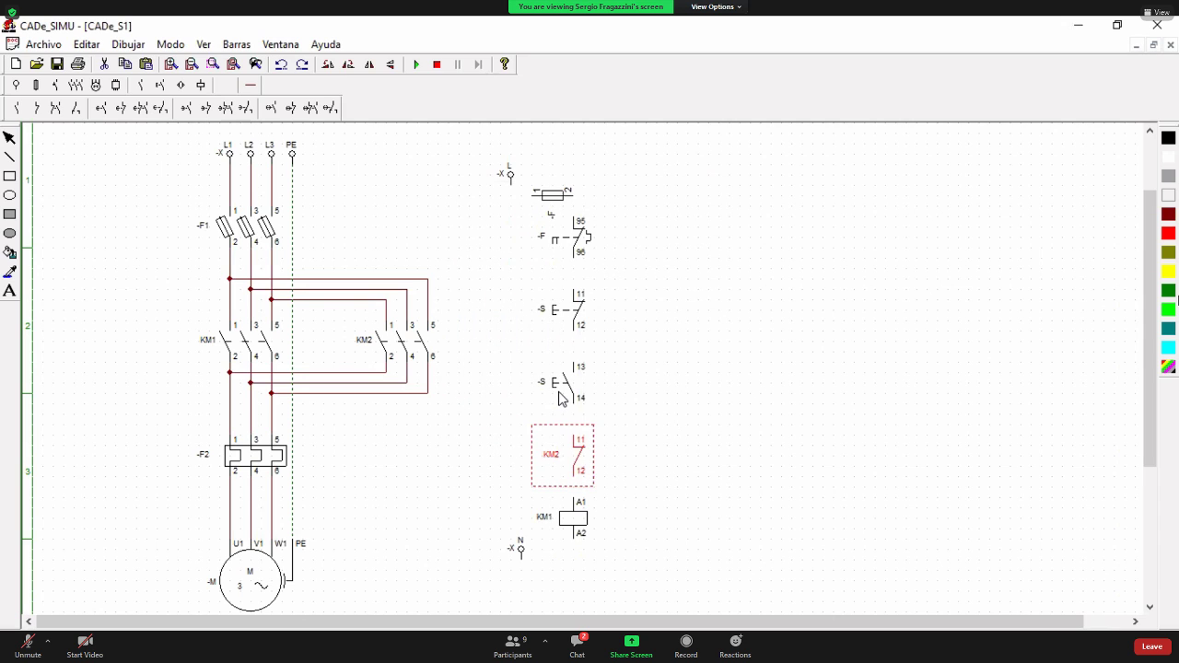
- Name the normally open pushbutton 13-14 PM
click(559, 398)
double_click(559, 397)
double_click(563, 264)
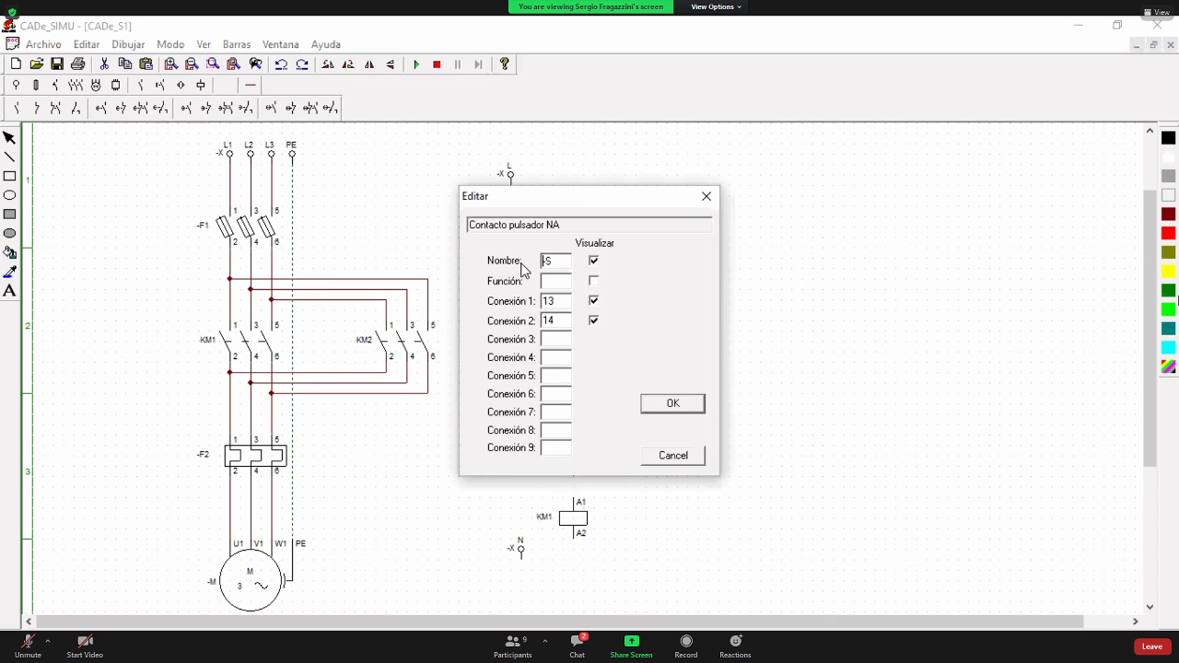
double_click(543, 262)
text(PM)
click(671, 402)
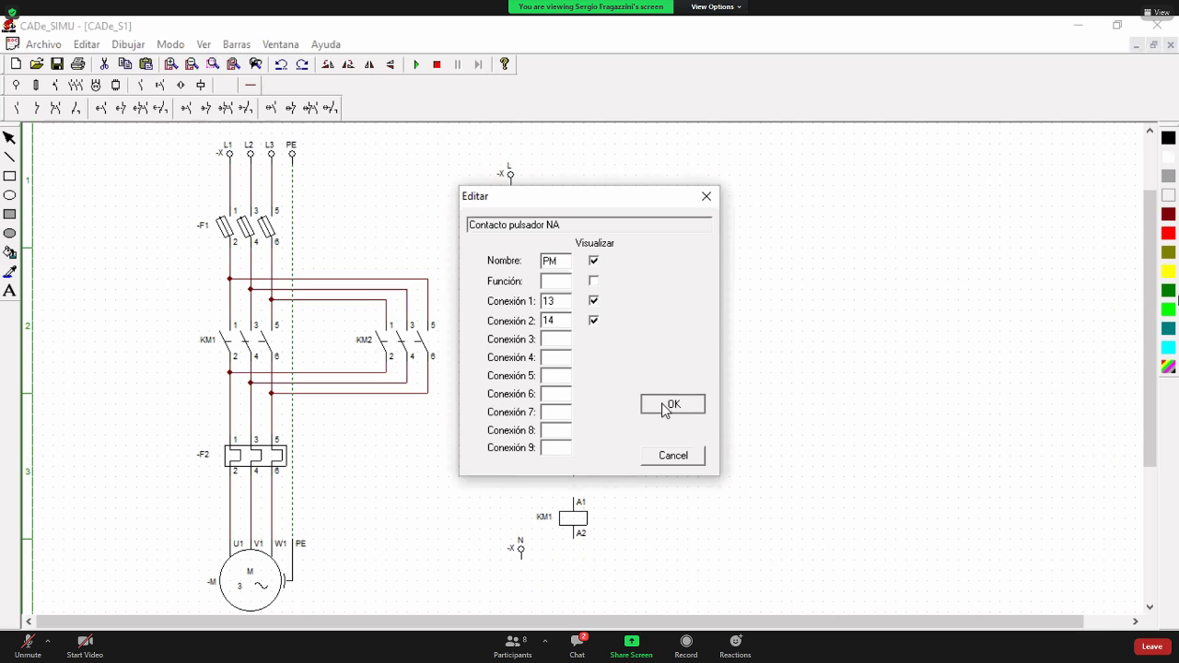
- Name the normally closed pushbutton 11-12 PP
click(568, 317)
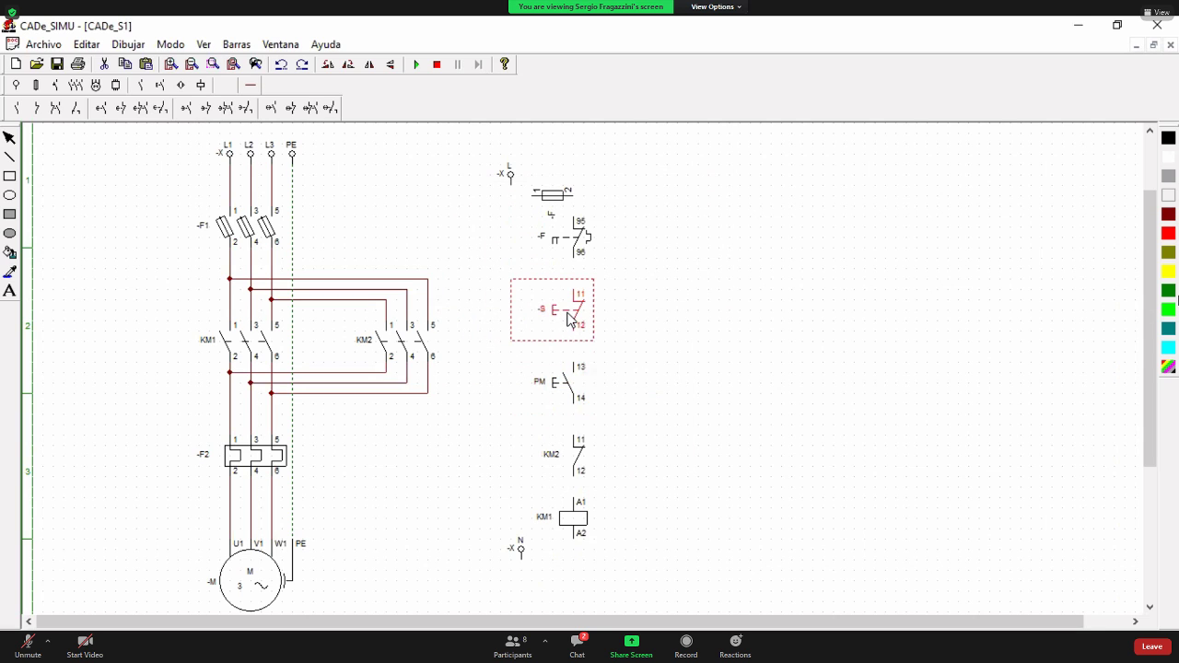
double_click(569, 313)
drag(566, 260, 522, 264)
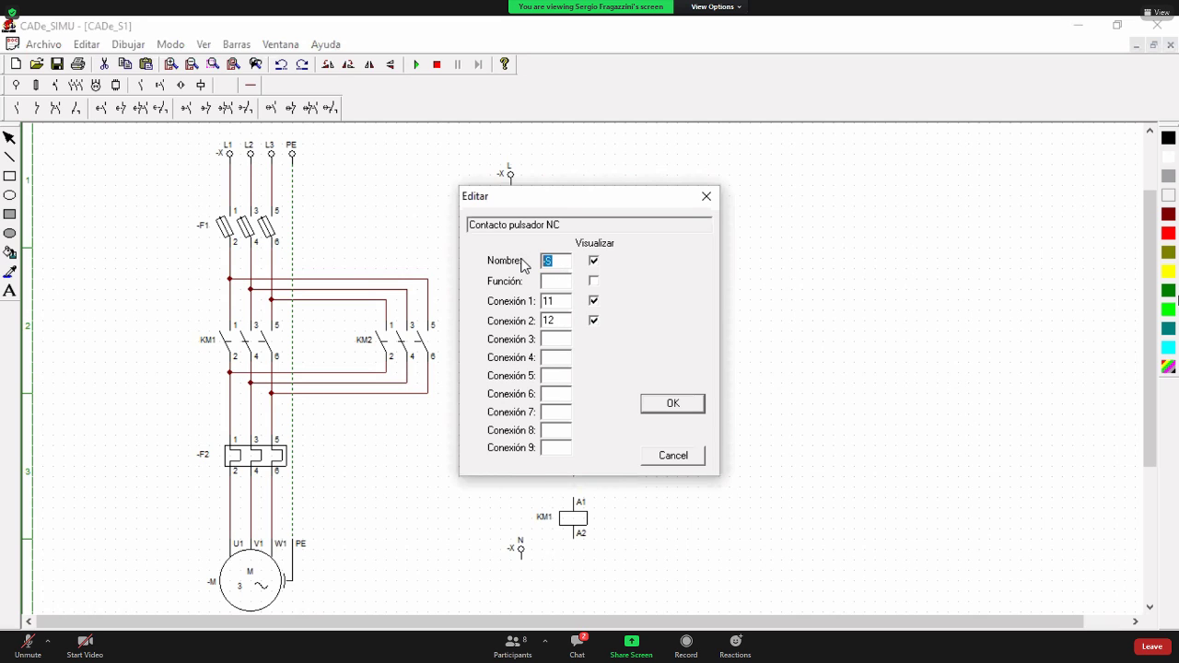
text(PP)
click(650, 406)
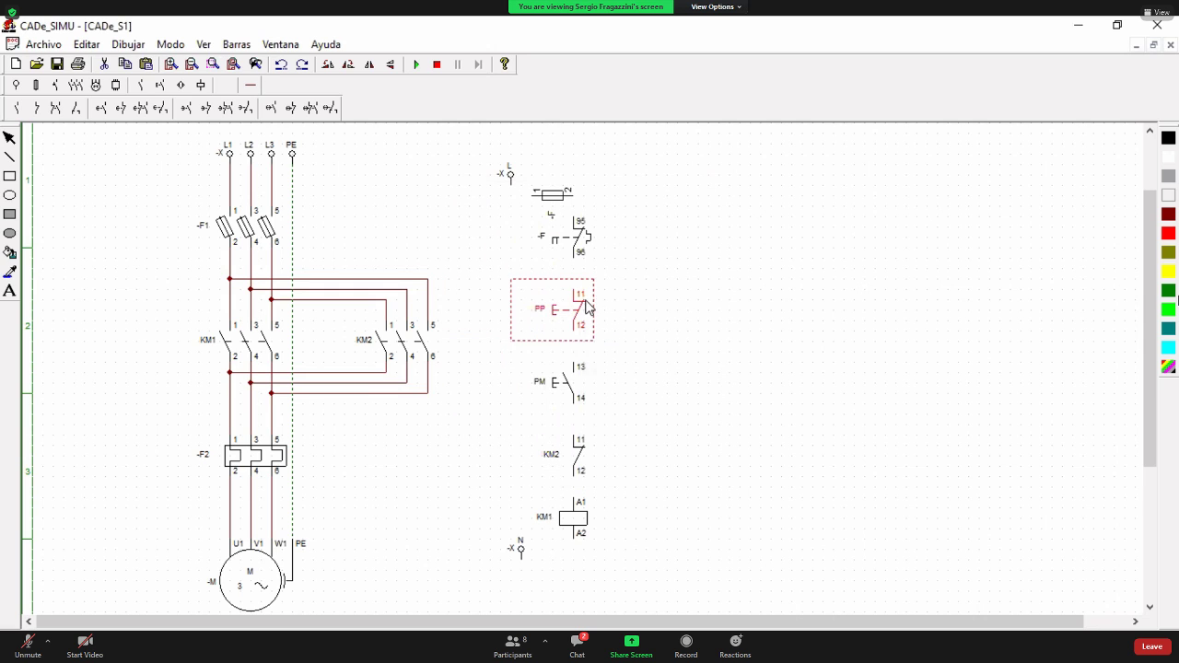
- Name the overload relay contact 95-96 -F2
click(575, 241)
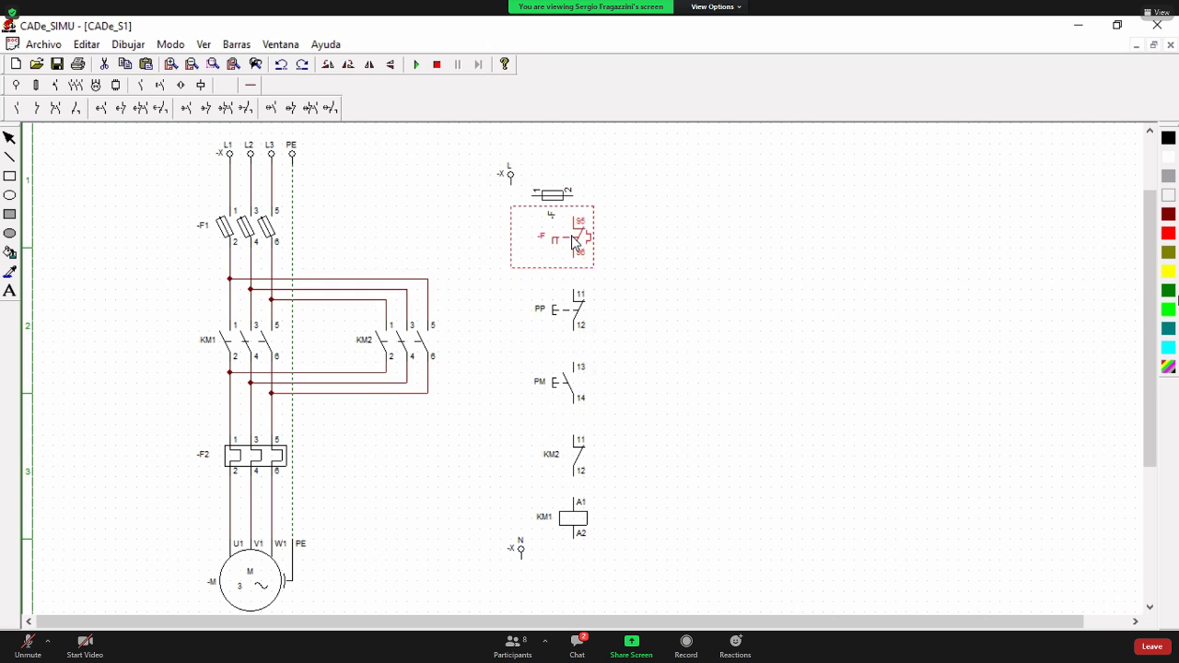
double_click(576, 242)
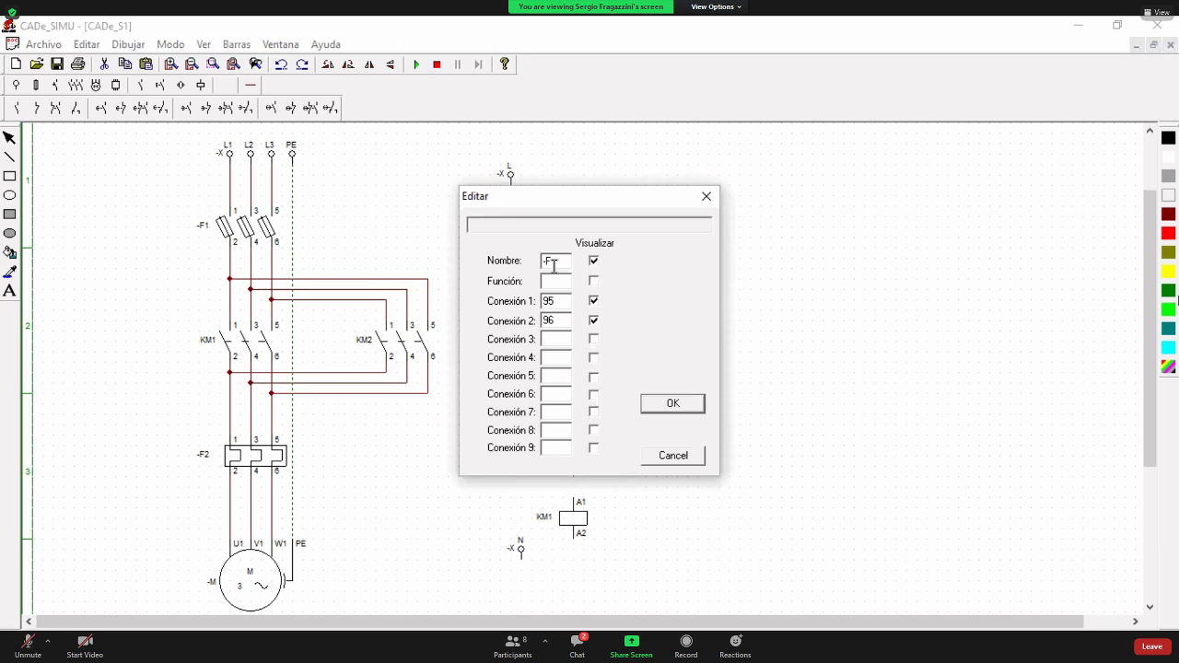
click(670, 404)
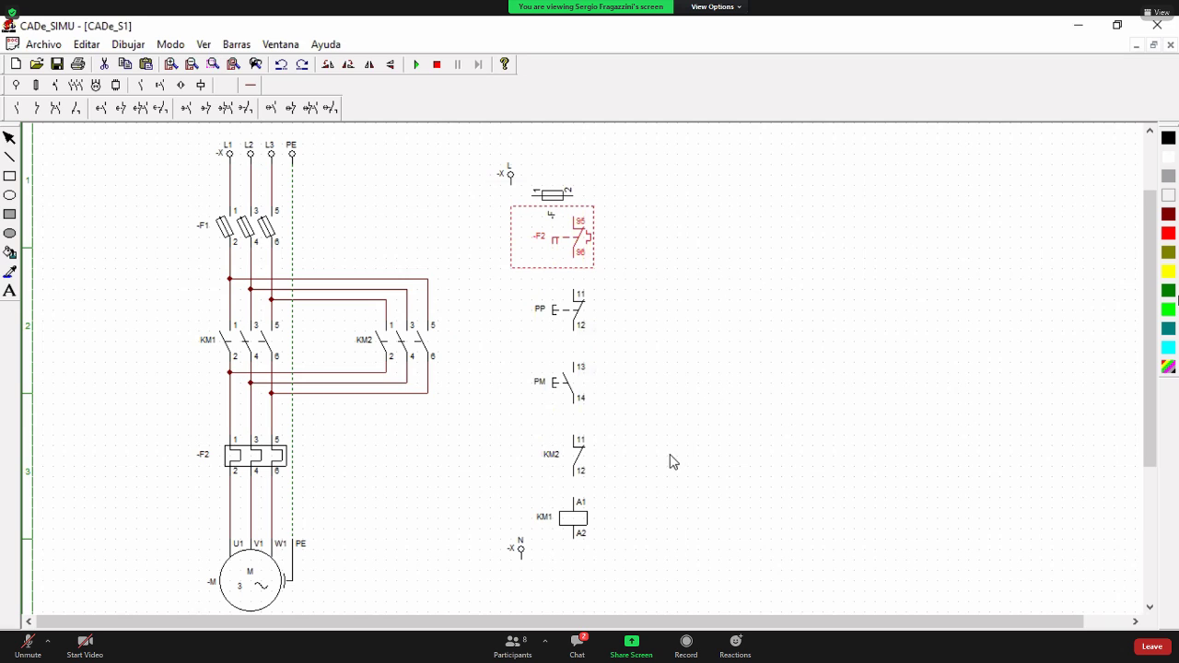
- Place a normally open auxiliary contact 13-14 beside the PM pushbutton
click(521, 552)
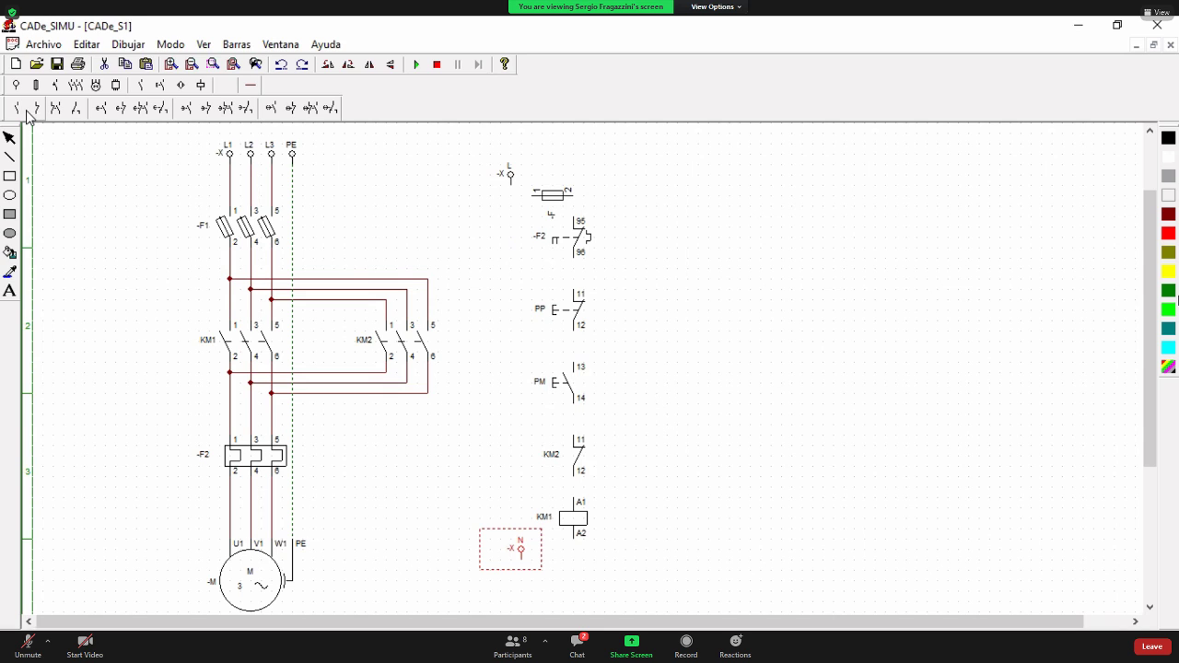
key(Escape)
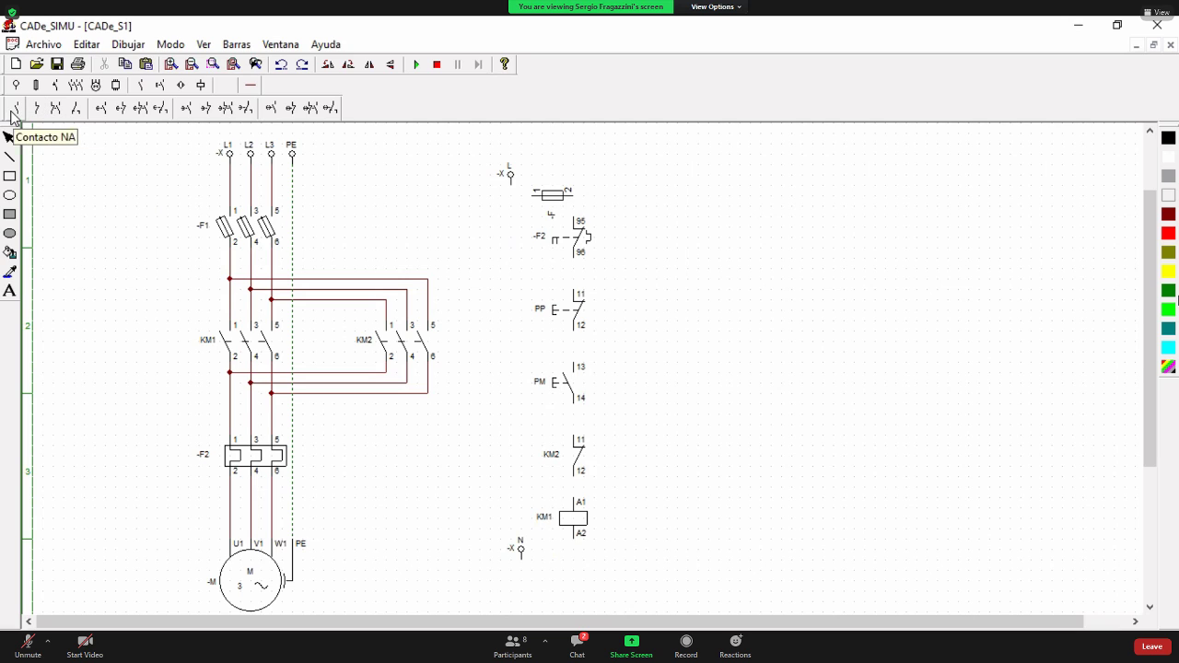
click(18, 110)
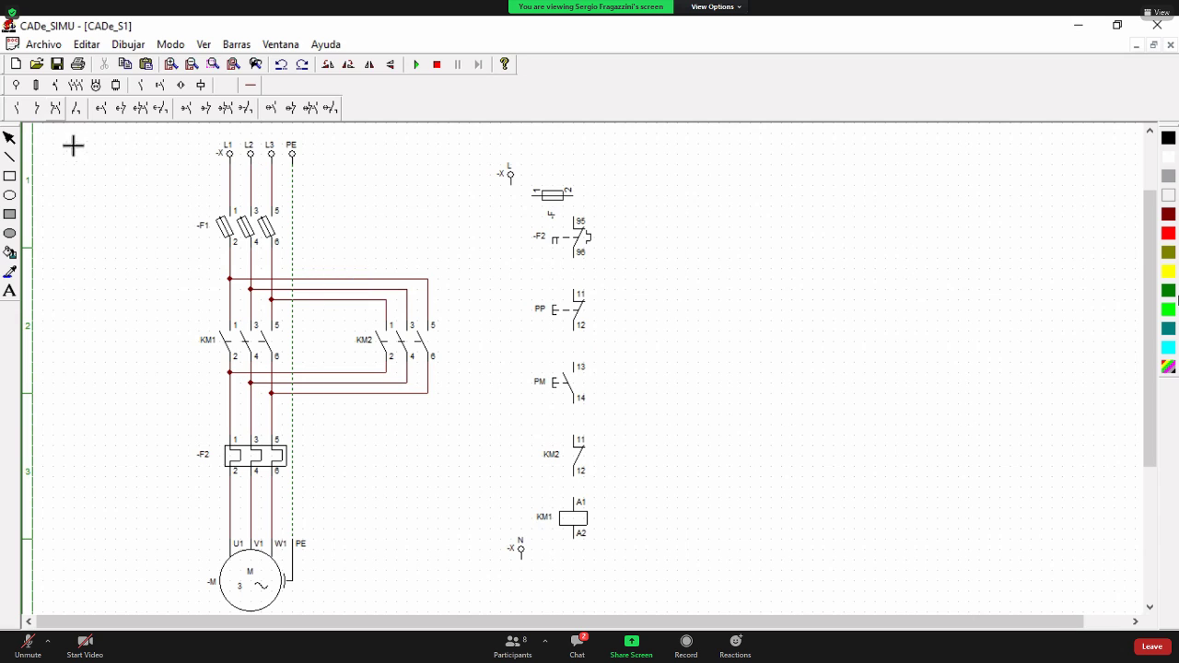
click(654, 370)
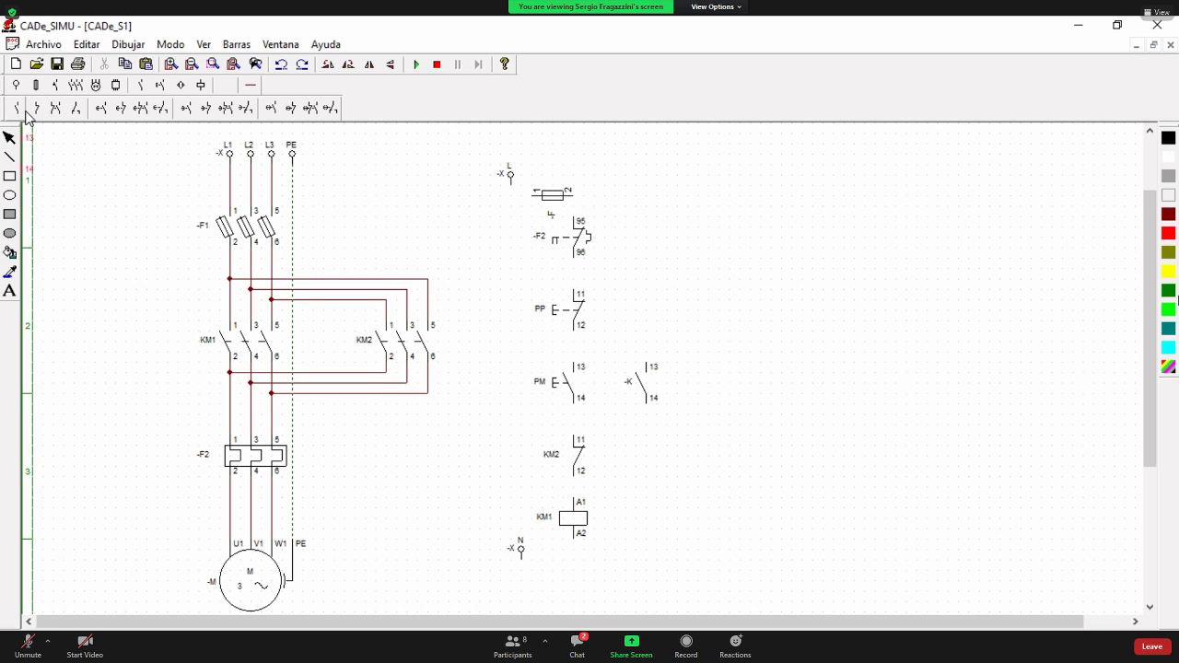
- Place an on-delay timer coil beside the KM1 coil and name it T1
click(203, 86)
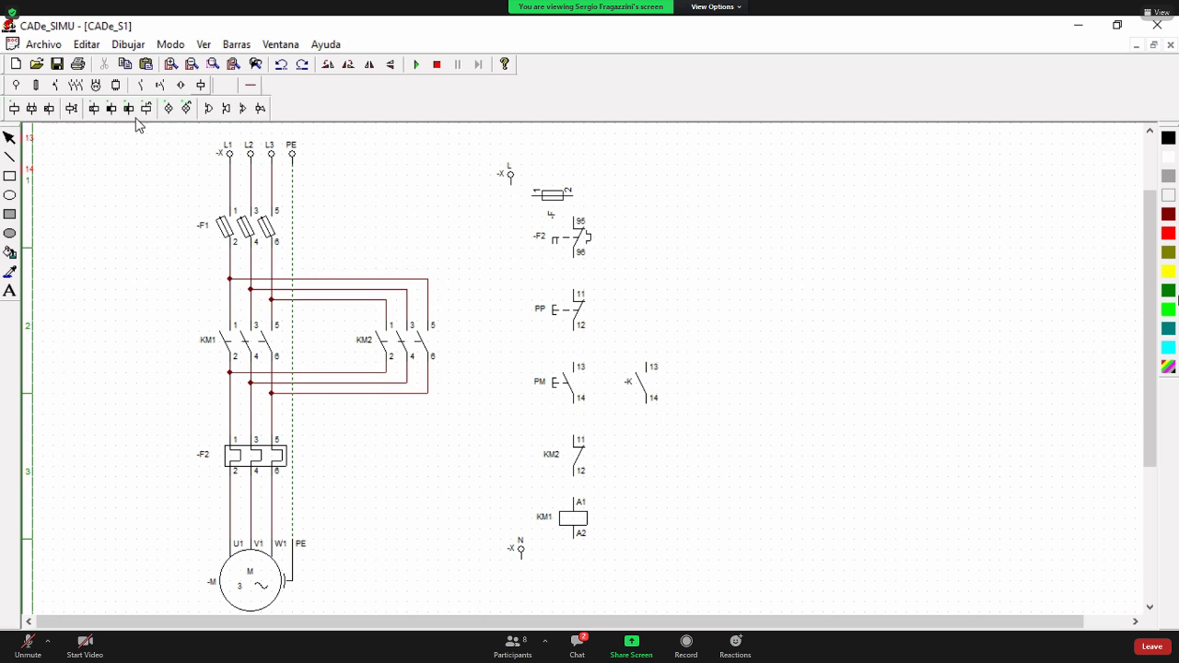
click(94, 111)
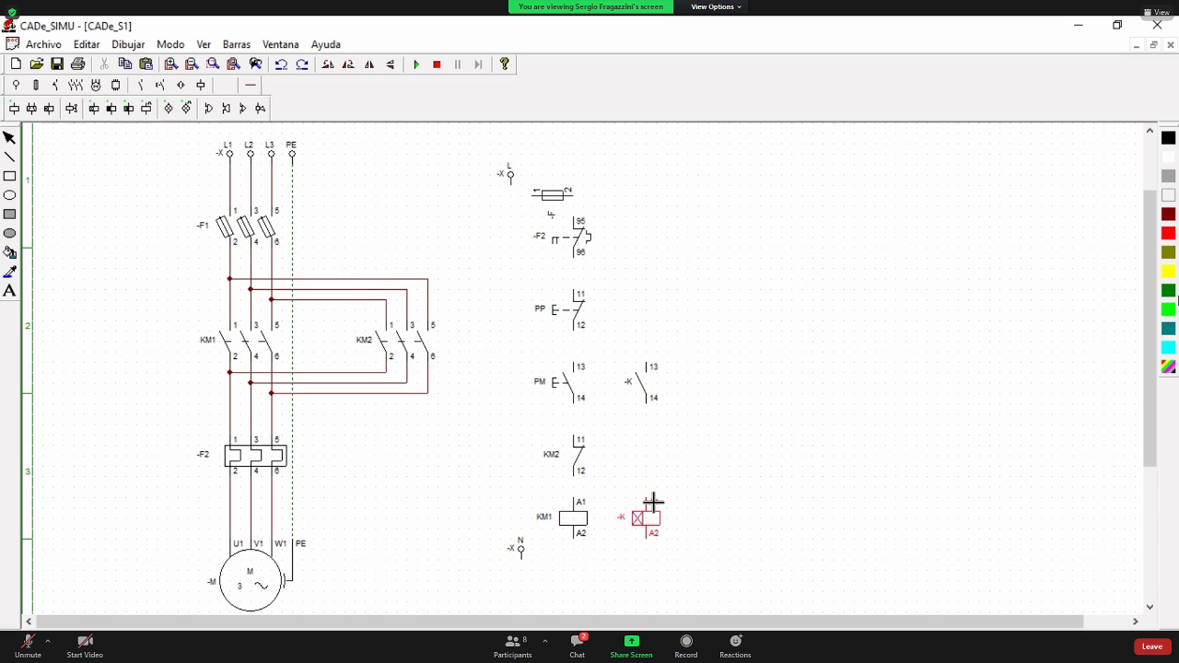
click(653, 502)
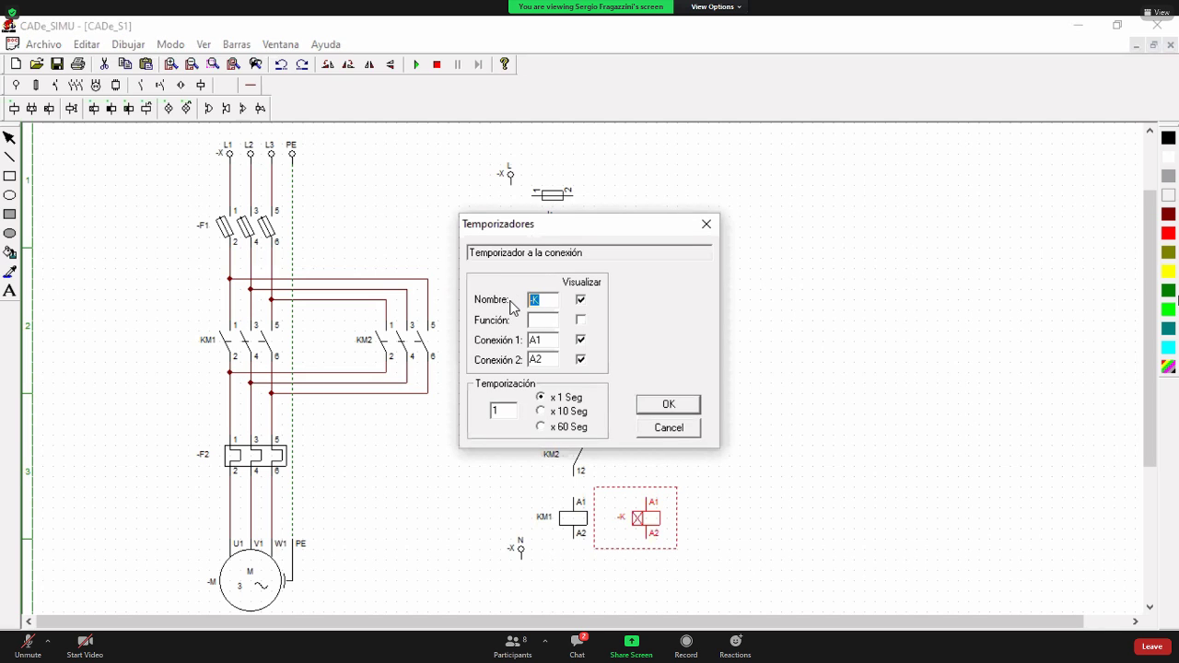
text(T1)
key(Return)
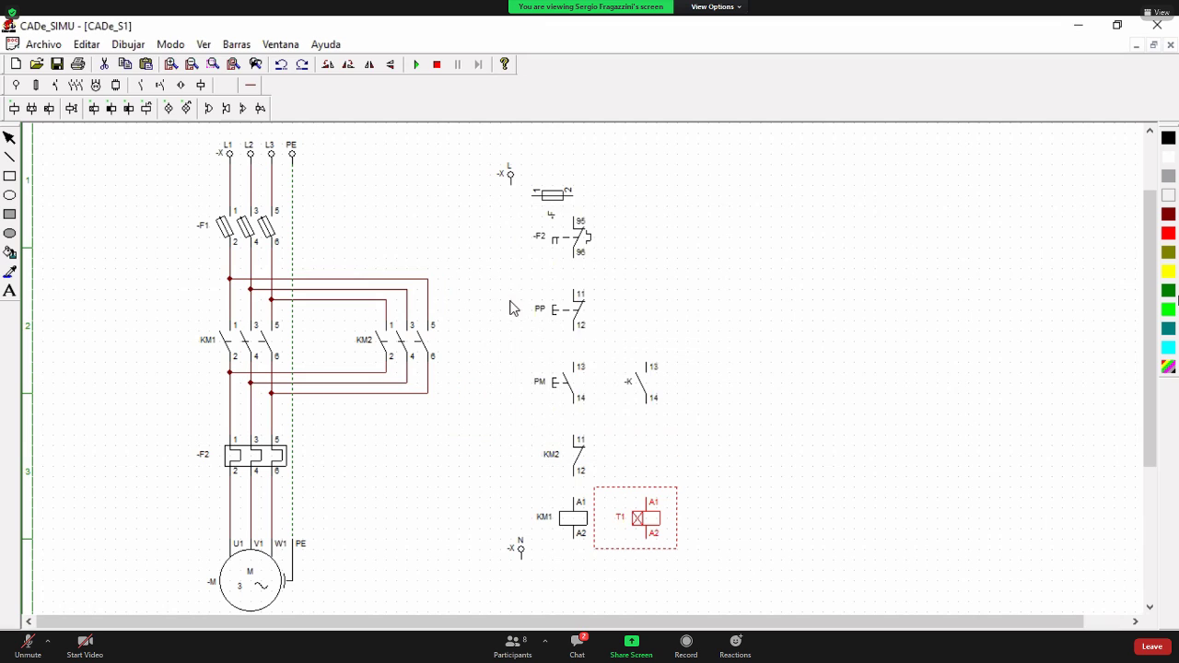
click(686, 461)
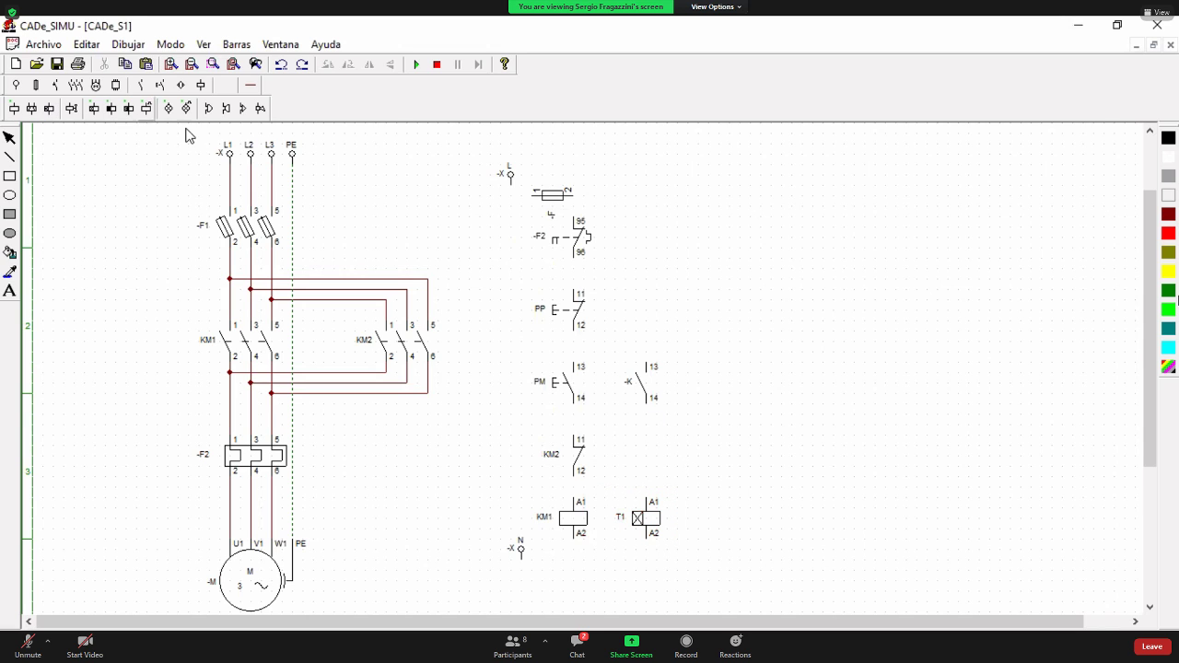
- Wire the control column from terminal L down to the KM1 coil and join the auxiliary contact's terminal 14 to the line below PM
click(250, 85)
click(104, 110)
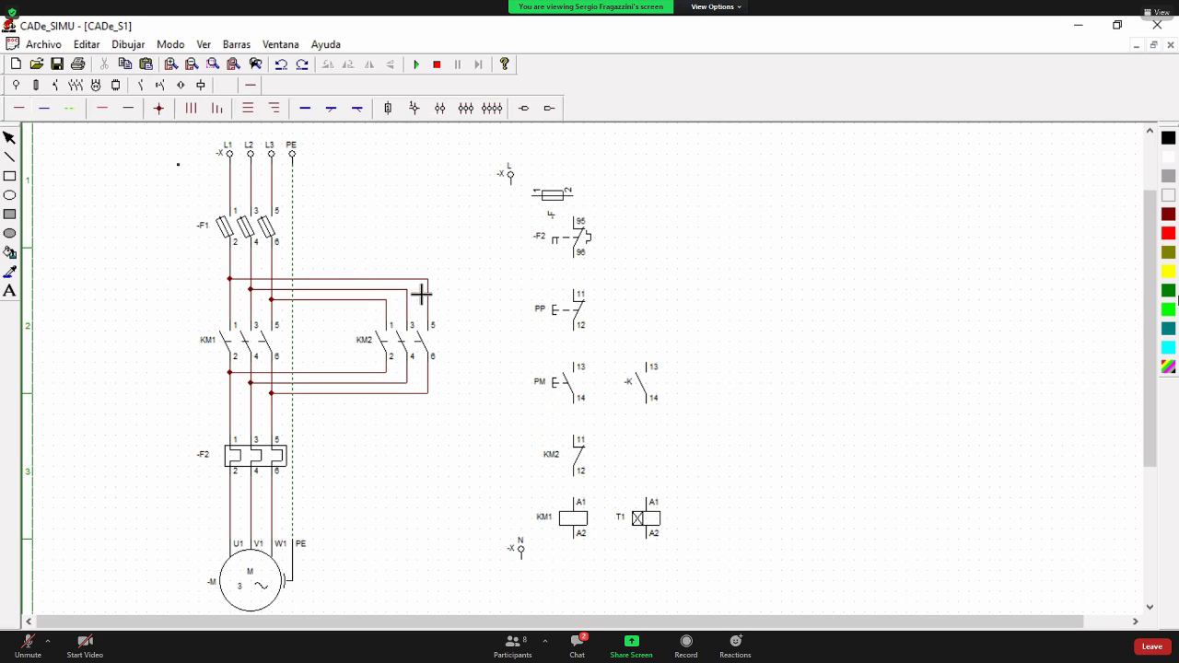
drag(519, 194, 577, 366)
drag(579, 403, 580, 499)
drag(648, 411, 573, 423)
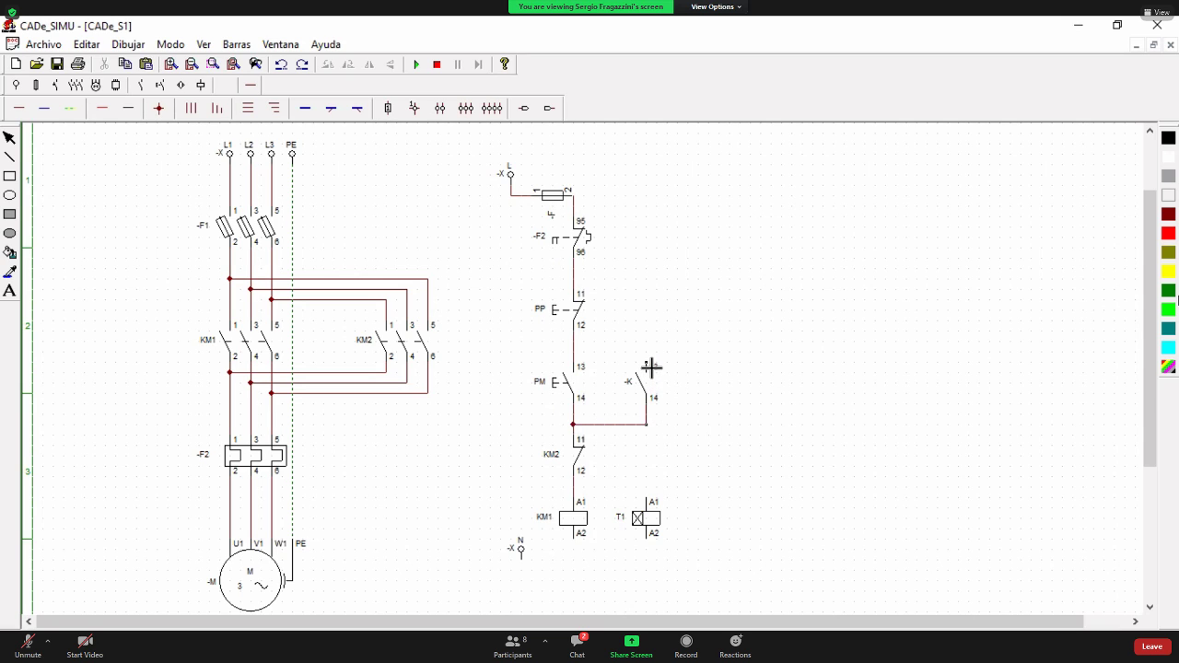
- Name the normally open auxiliary contact beside PM KM1
key(Escape)
click(645, 392)
double_click(644, 391)
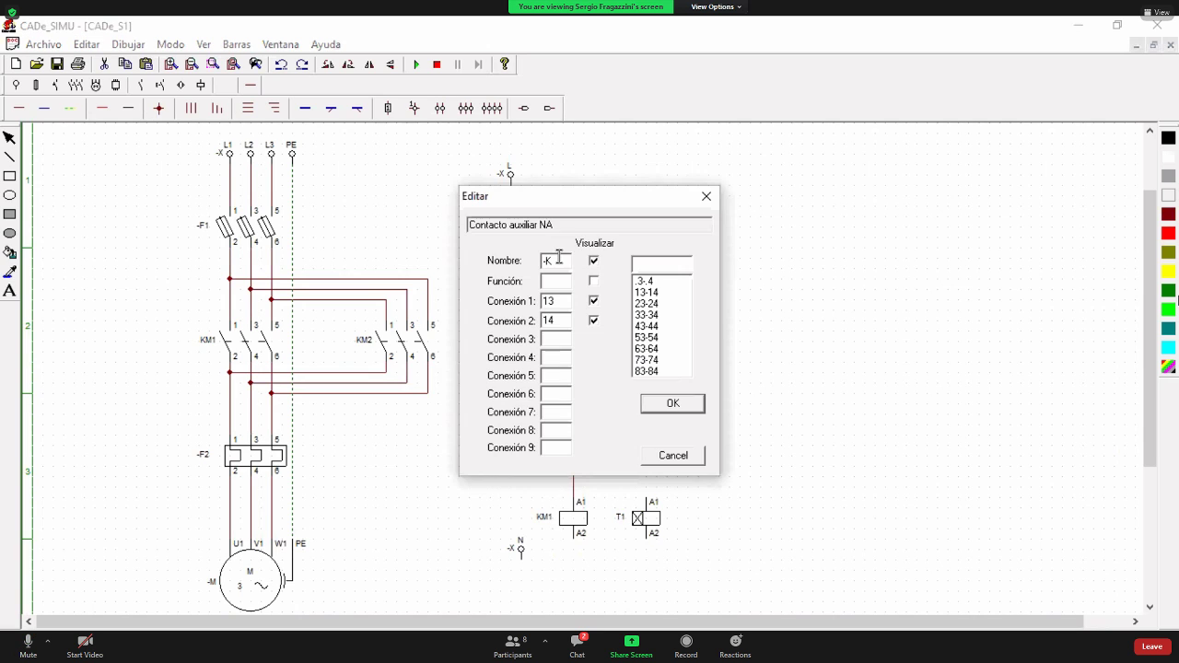
text(K)
click(691, 408)
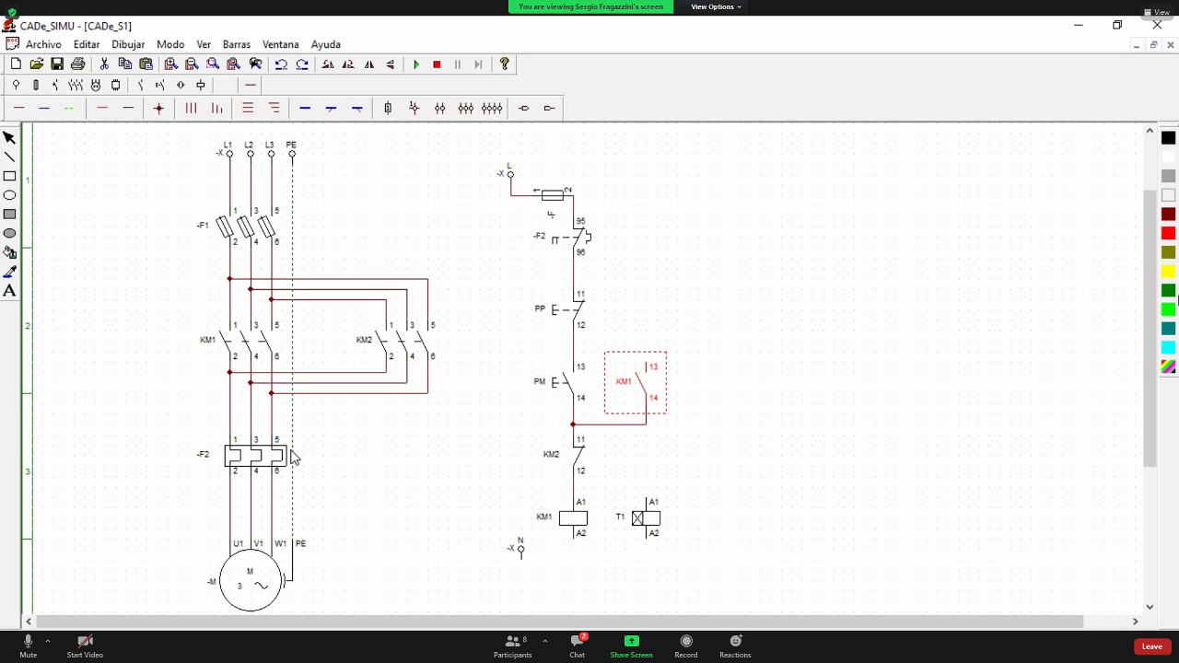
key(alt+a)
key(alt+a)
key(alt+Tab)
key(alt+Tab)
key(alt+a)
click(784, 385)
key(alt+a)
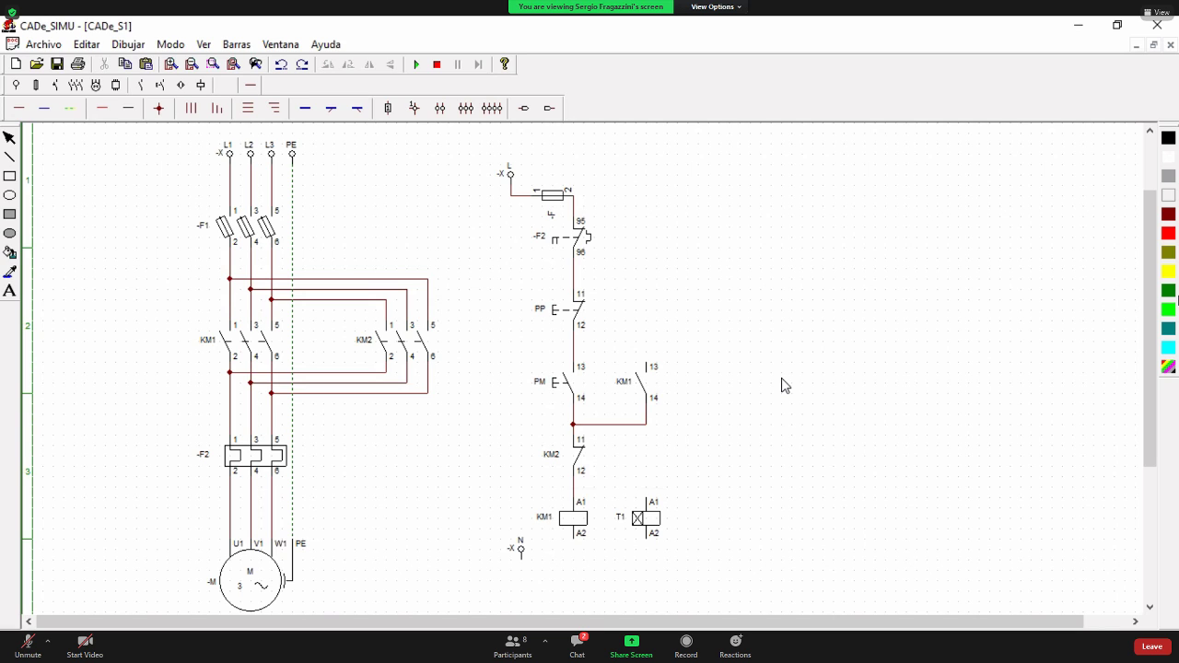
key(alt+Tab)
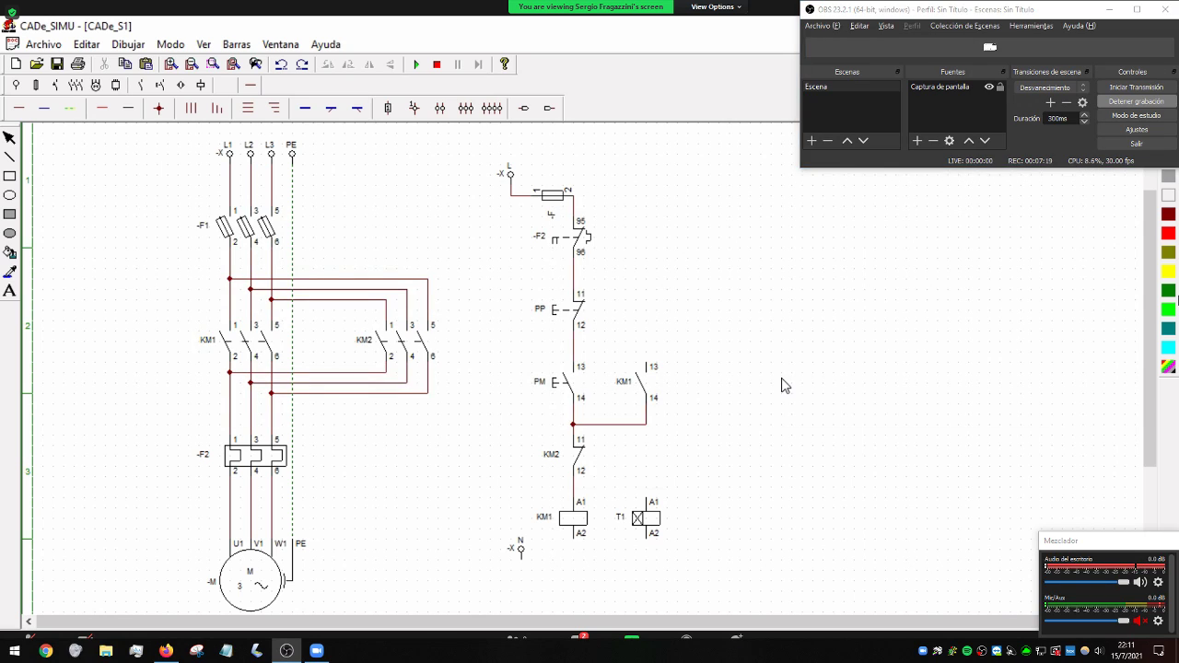
key(alt+Tab)
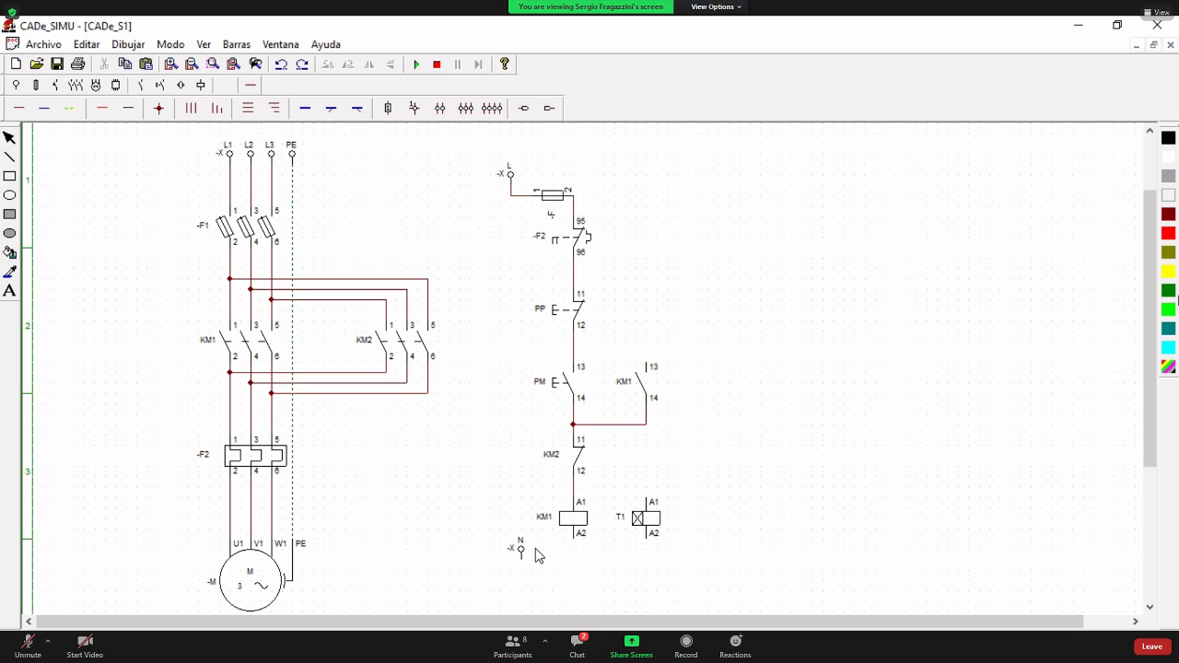
- Move the N terminal farther away from the KM1 coil, toward the power circuit
drag(522, 553, 488, 556)
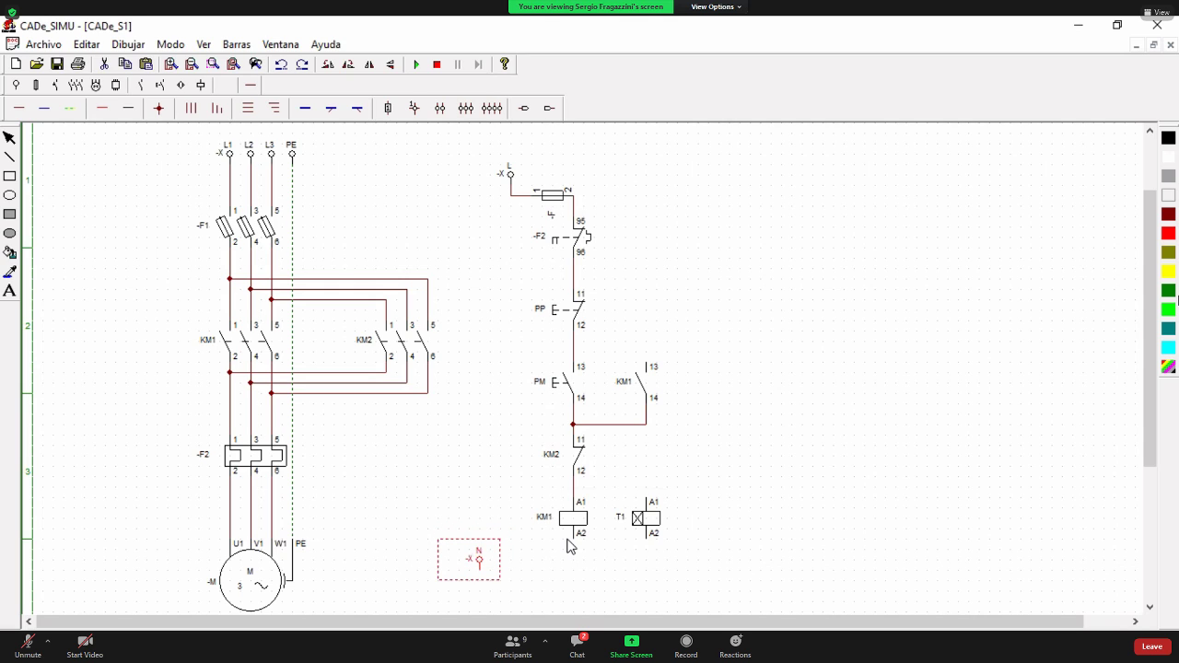
click(539, 562)
- Delete the wire segments joining terminal 14 of the KM1 auxiliary contact to the control column
click(631, 426)
key(Delete)
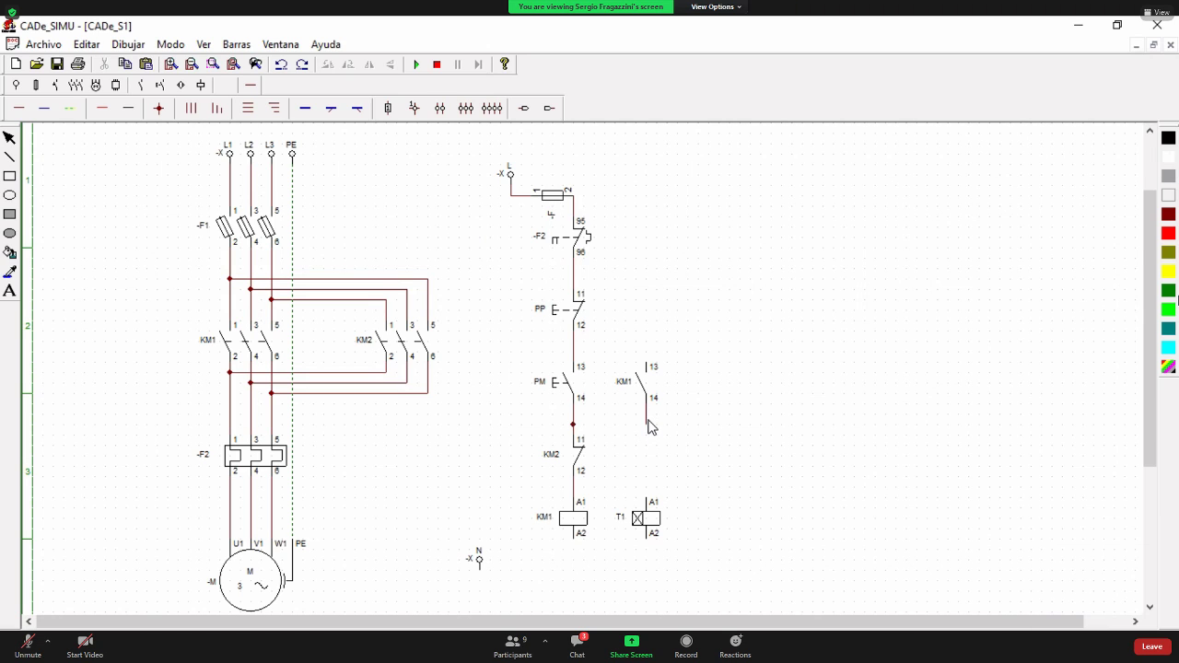
click(646, 420)
key(Delete)
- Place a normally closed on-delay timer contact 55-56 between the KM1 auxiliary contact and the T1 coil, and name it T1
click(144, 89)
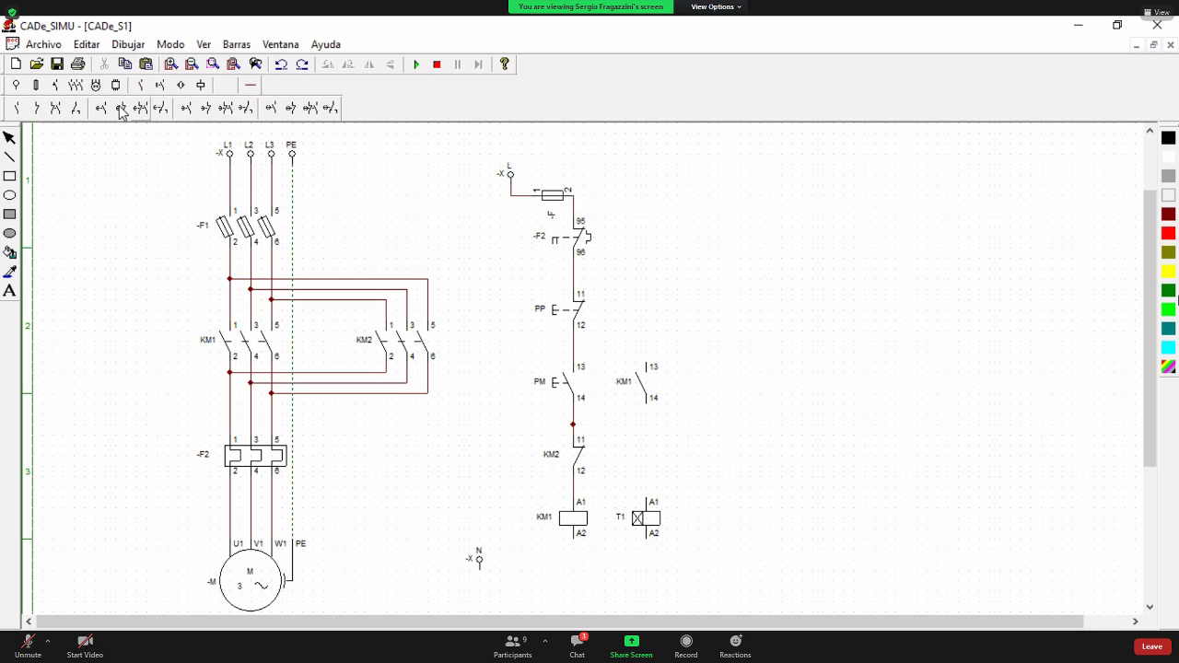
click(120, 109)
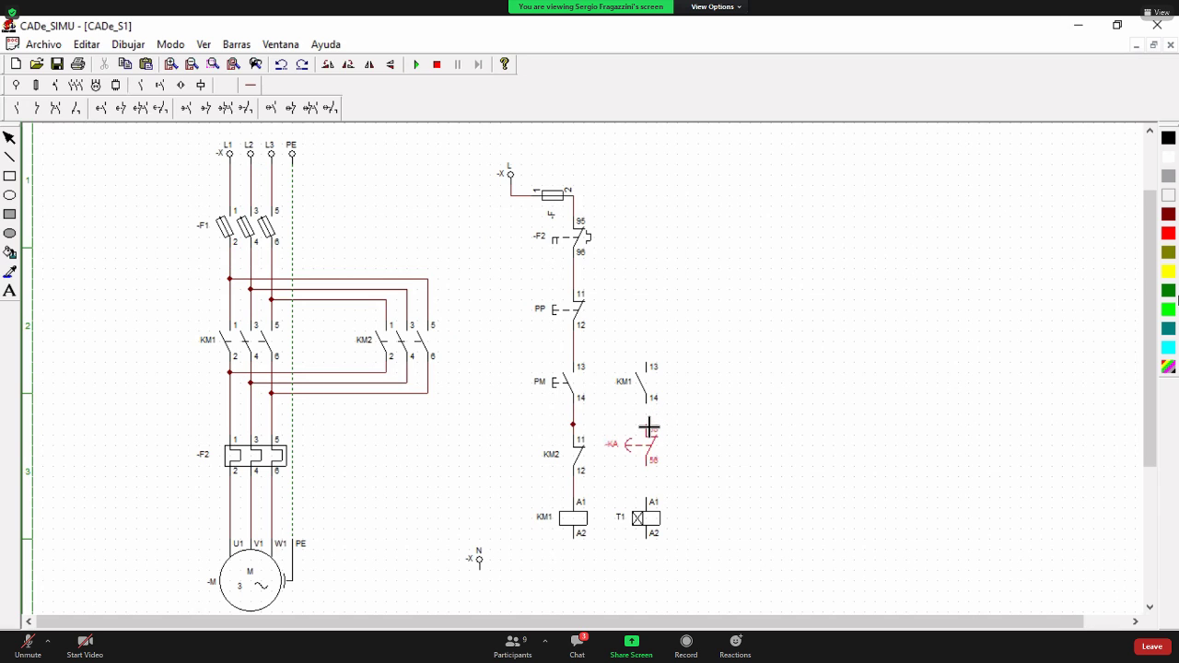
click(649, 428)
click(653, 450)
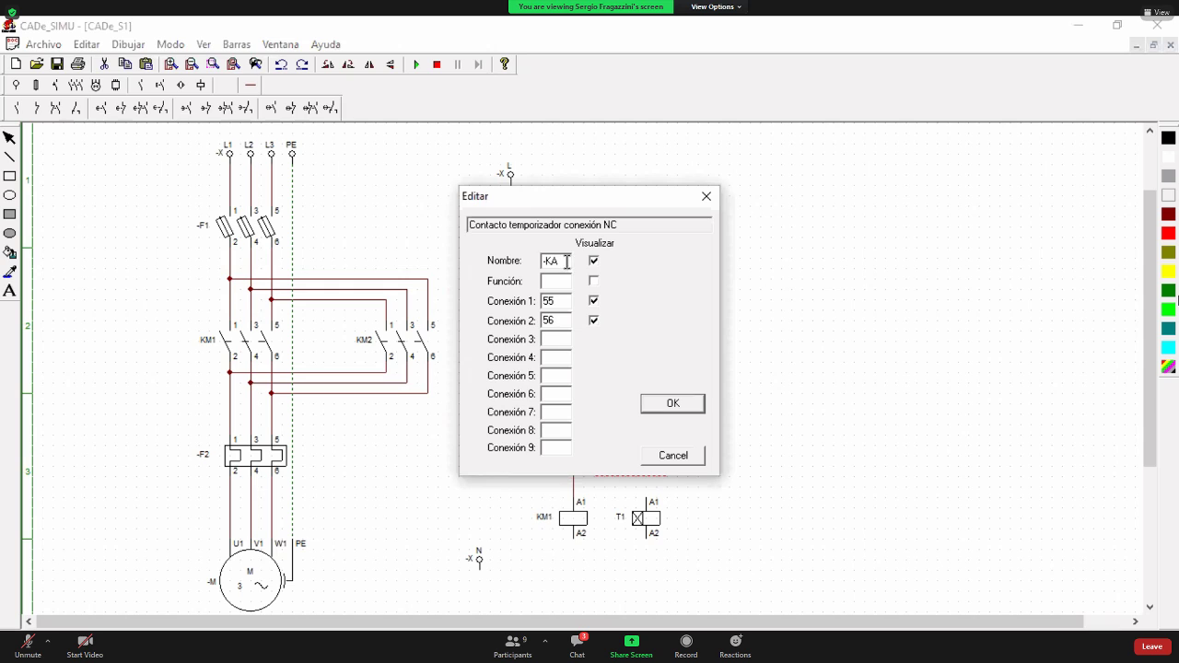
drag(565, 264, 514, 266)
text(T1)
click(683, 411)
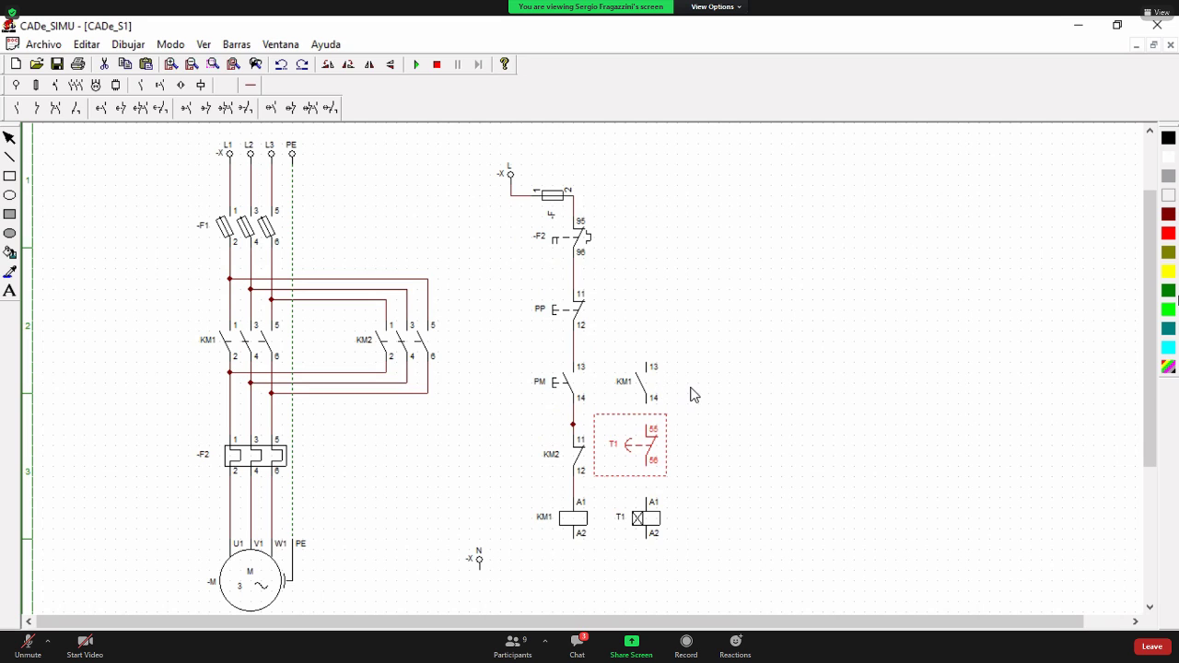
- Place a normally open on-delay timer contact 67-68 beside the KM1 auxiliary contact and name it T1
click(97, 110)
click(733, 368)
click(732, 401)
drag(564, 257, 494, 254)
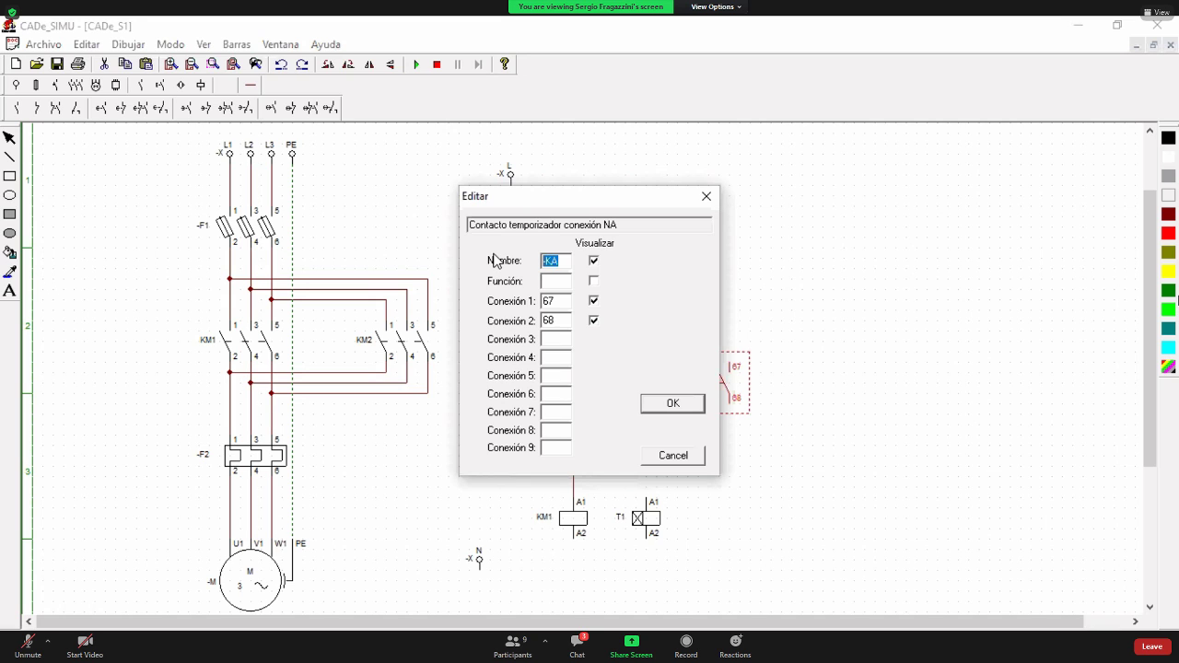
text(T1)
click(696, 405)
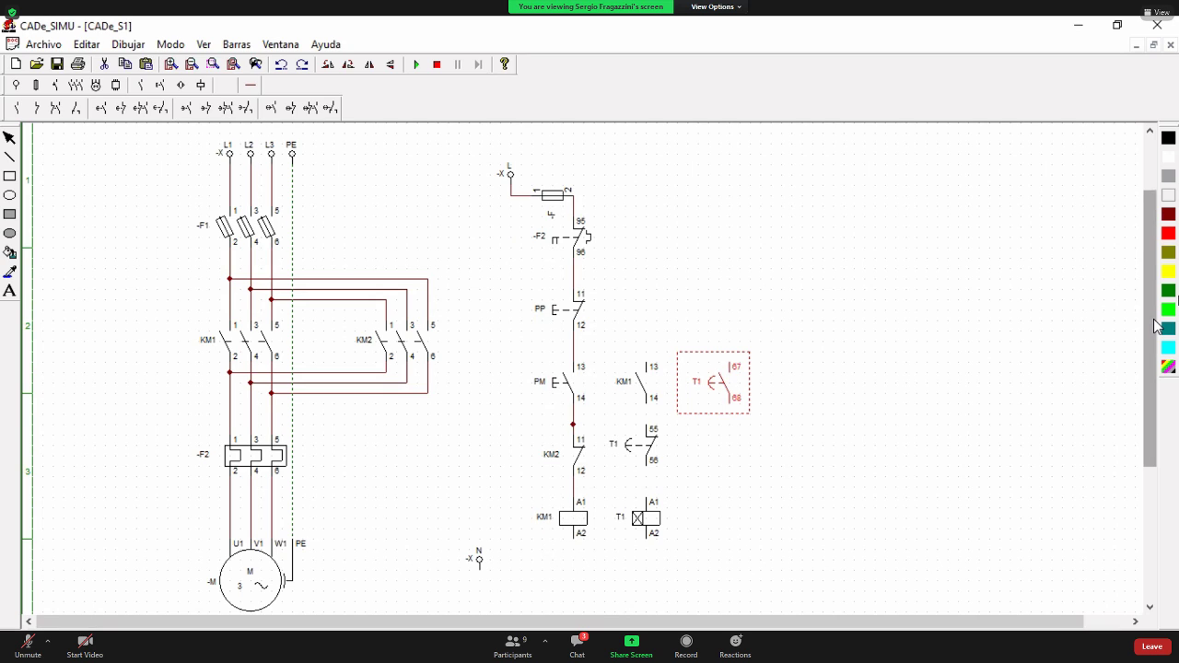
- Shift the N terminal, the KM1 coil and the T1 timer coil down to make room above the coils
drag(1154, 325, 1154, 332)
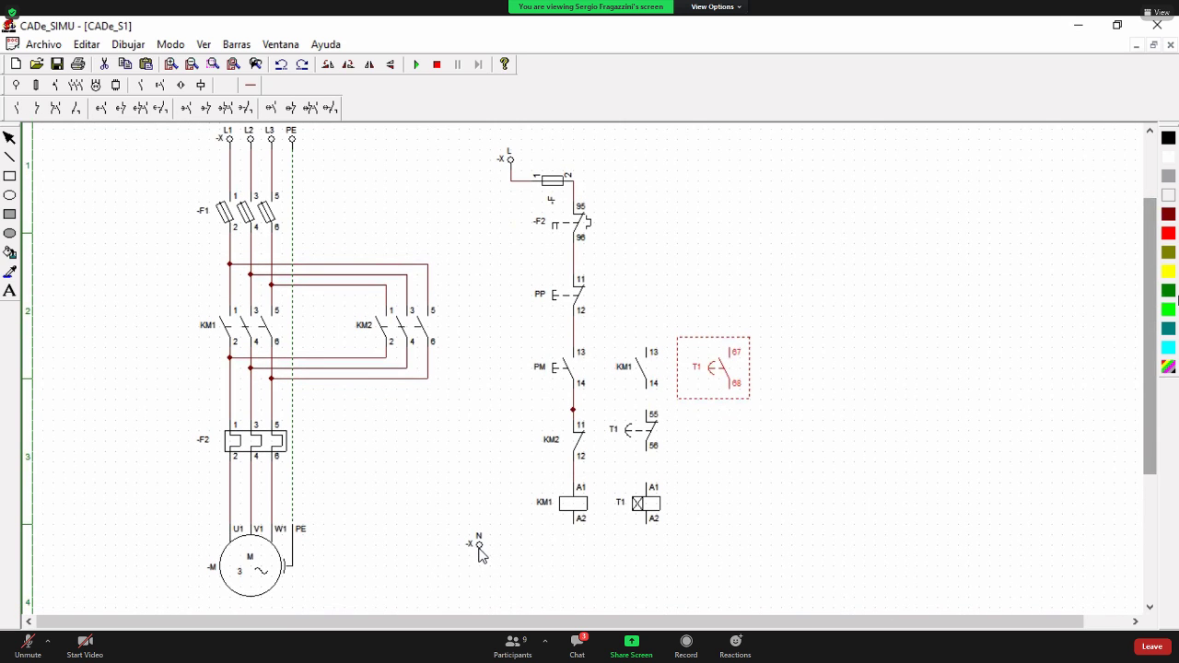
drag(476, 547, 443, 563)
drag(570, 516, 568, 547)
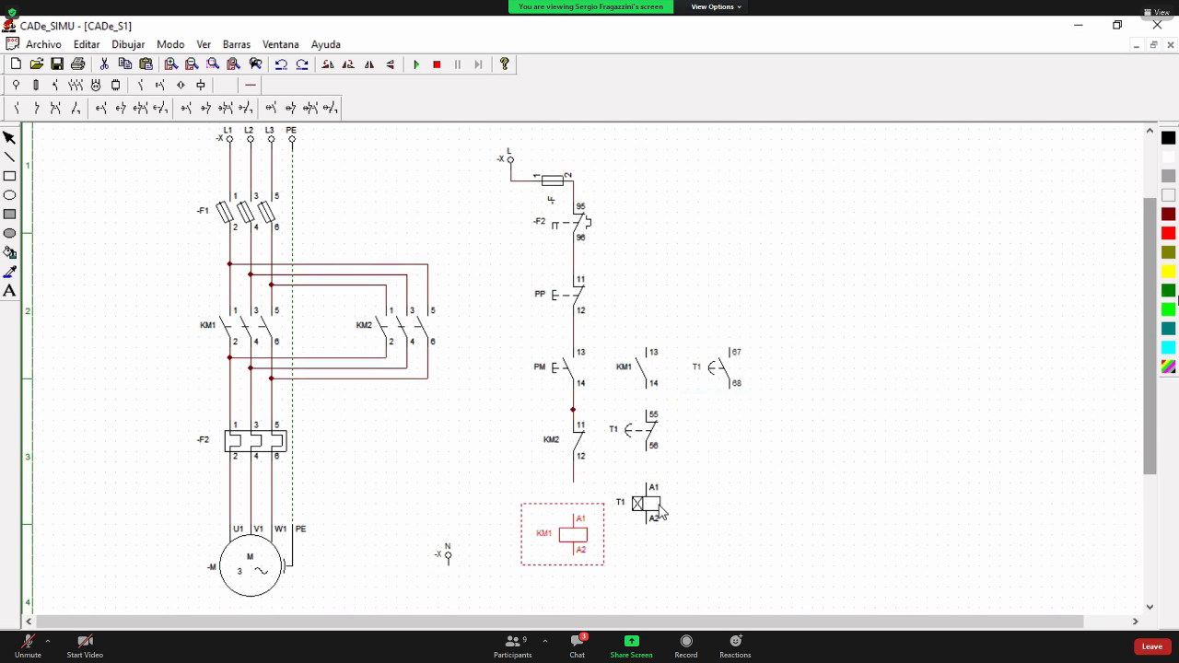
drag(658, 506, 658, 536)
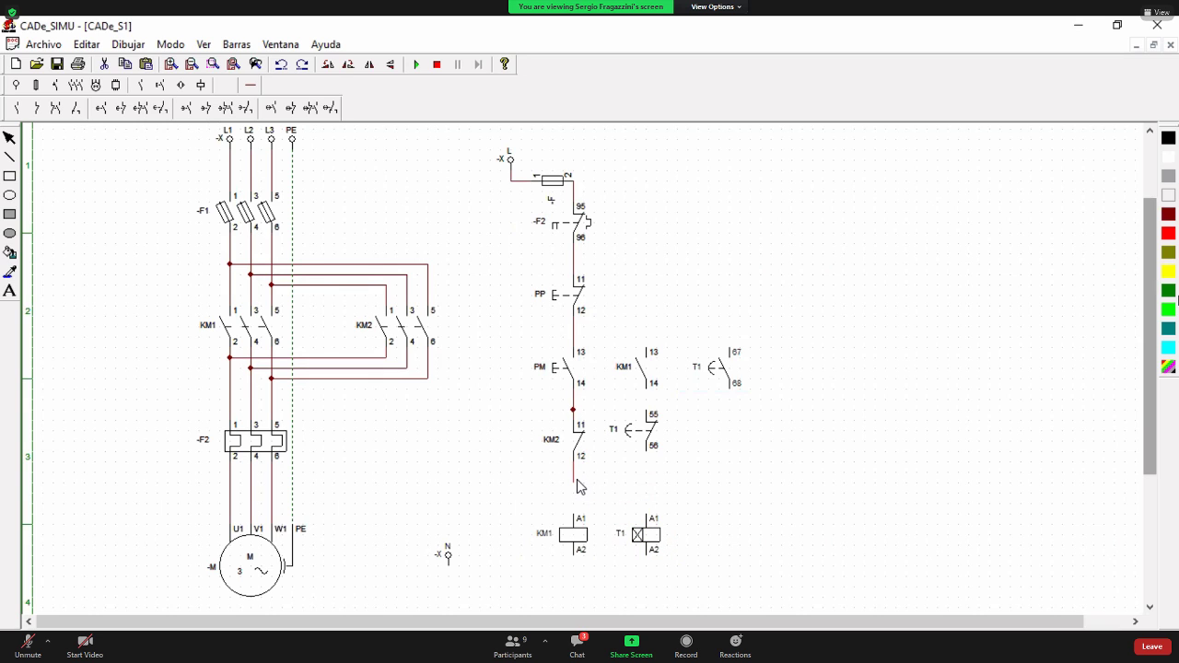
- Move the KM2 contact down to just above the KM1 coil and remove the leftover wires and junction below PM
drag(577, 450, 577, 487)
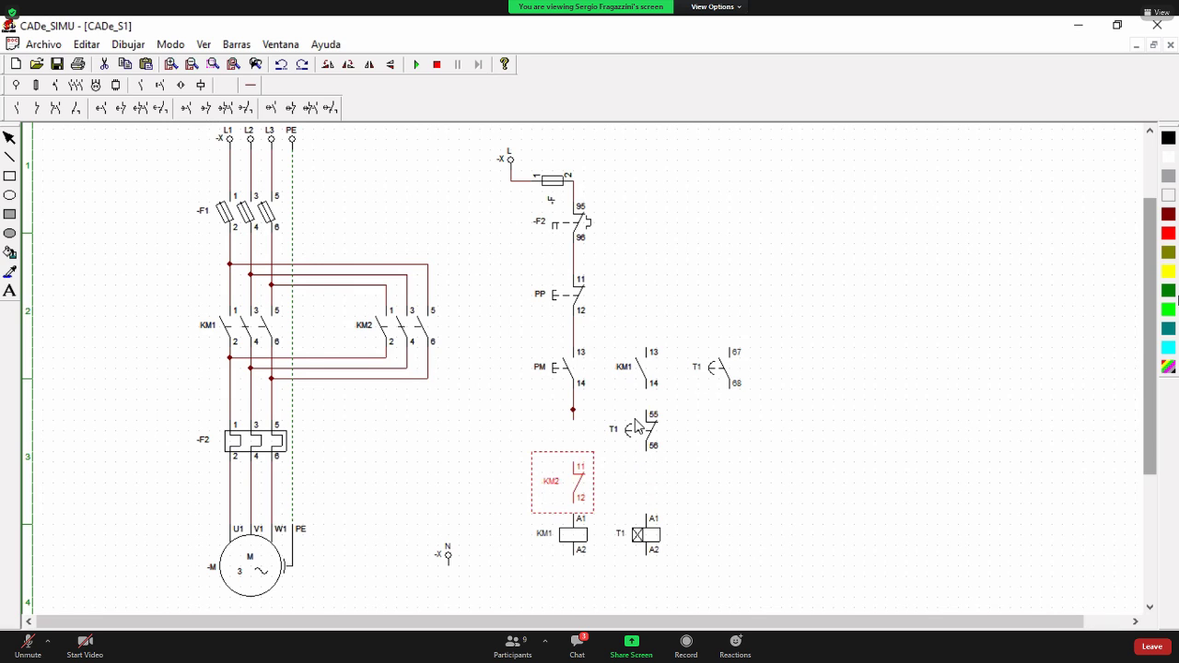
click(592, 443)
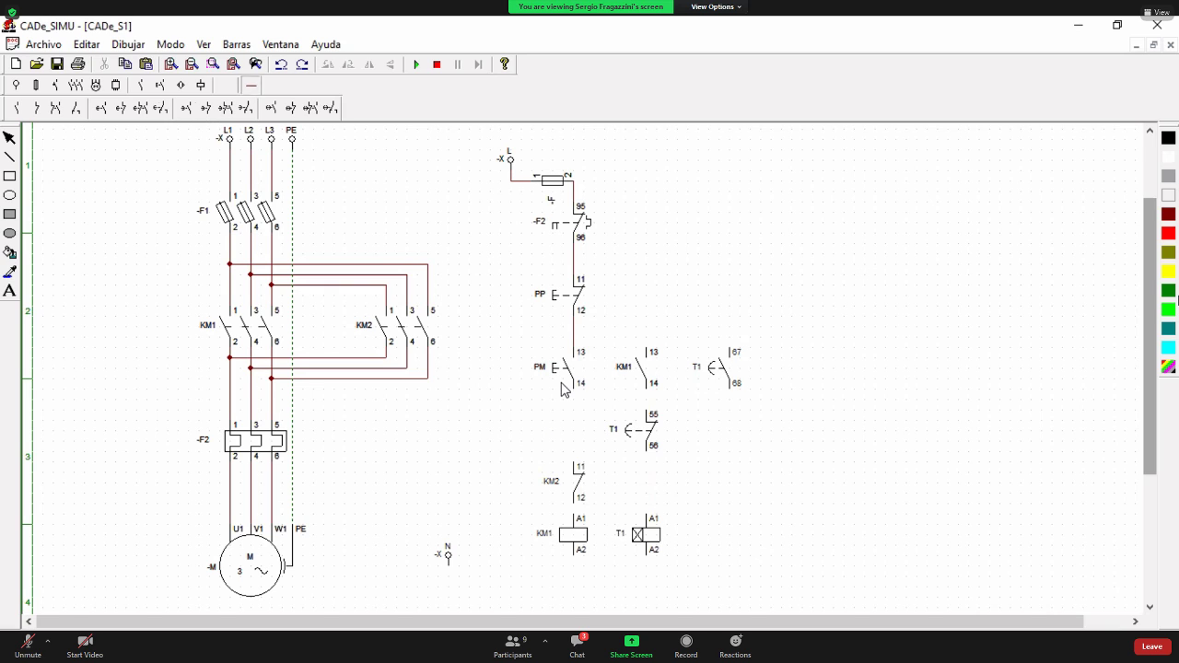
- Wire PM terminal 14 down to KM2 terminal 11, with a branch to terminal 56 of the normally closed T1 contact
click(248, 86)
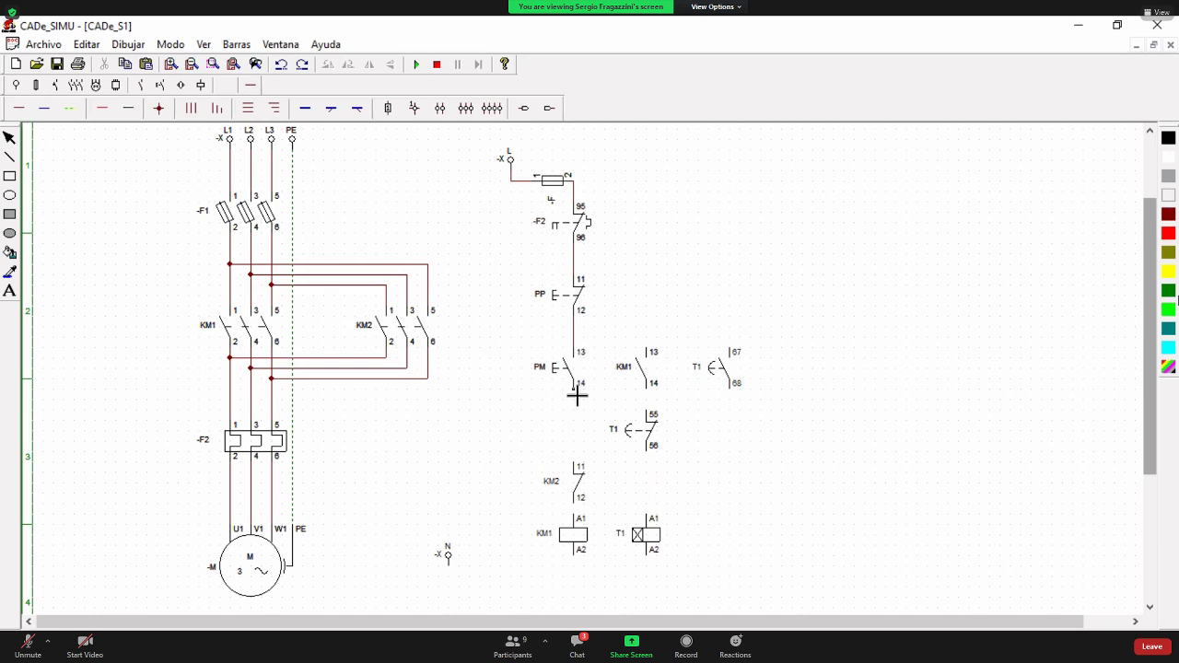
drag(576, 396, 646, 452)
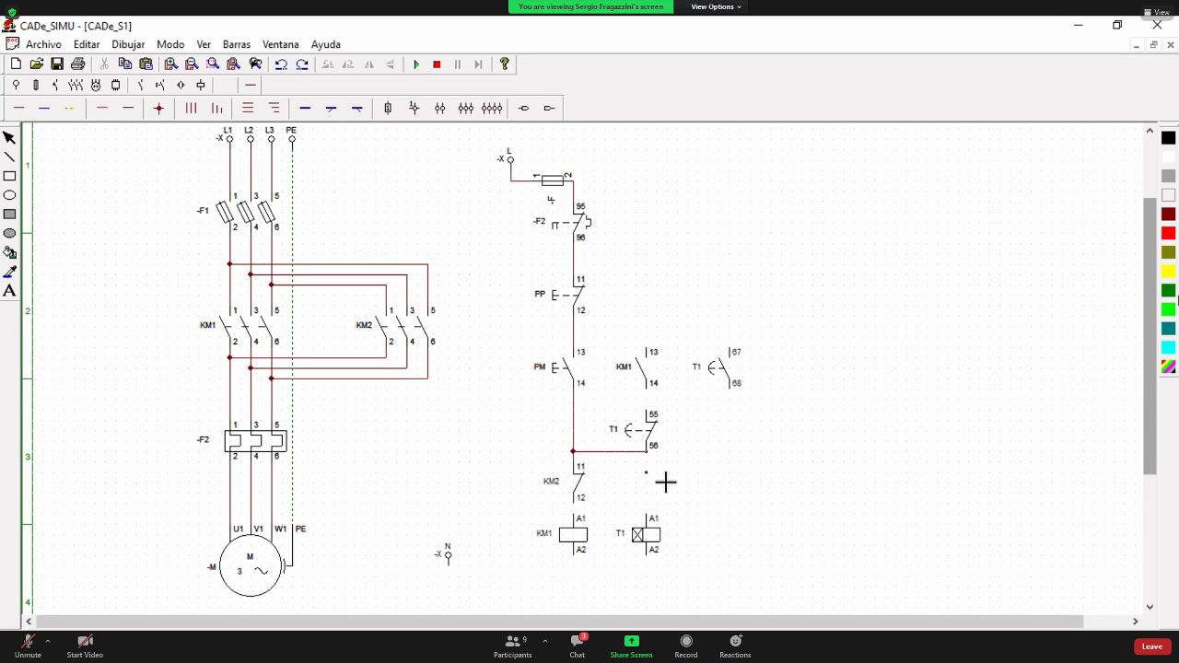
right_click(610, 532)
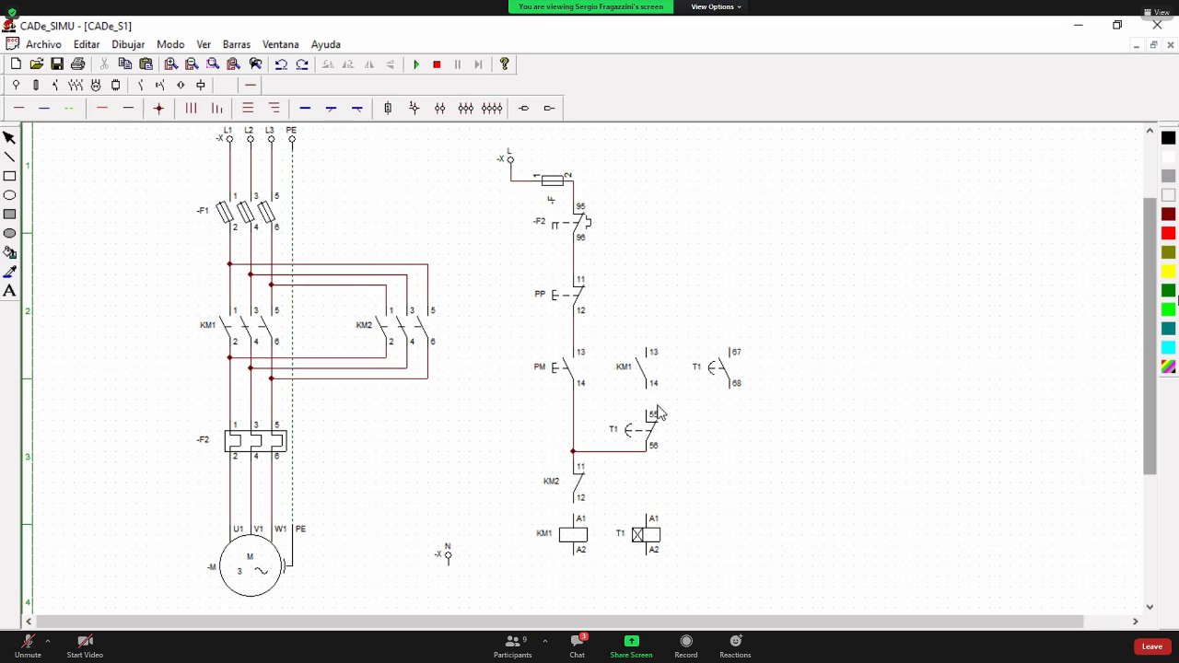
- Wire KM1 contact terminal 14 to T1 terminal 55, and T1 terminal 56 down to A1 of the T1 coil
click(18, 107)
drag(646, 406, 653, 388)
right_click(691, 408)
click(14, 109)
drag(649, 519, 651, 452)
- Place an on-delay timer coil beside the T1 coil, below the T1 contact 67-68, and name it T2
click(201, 84)
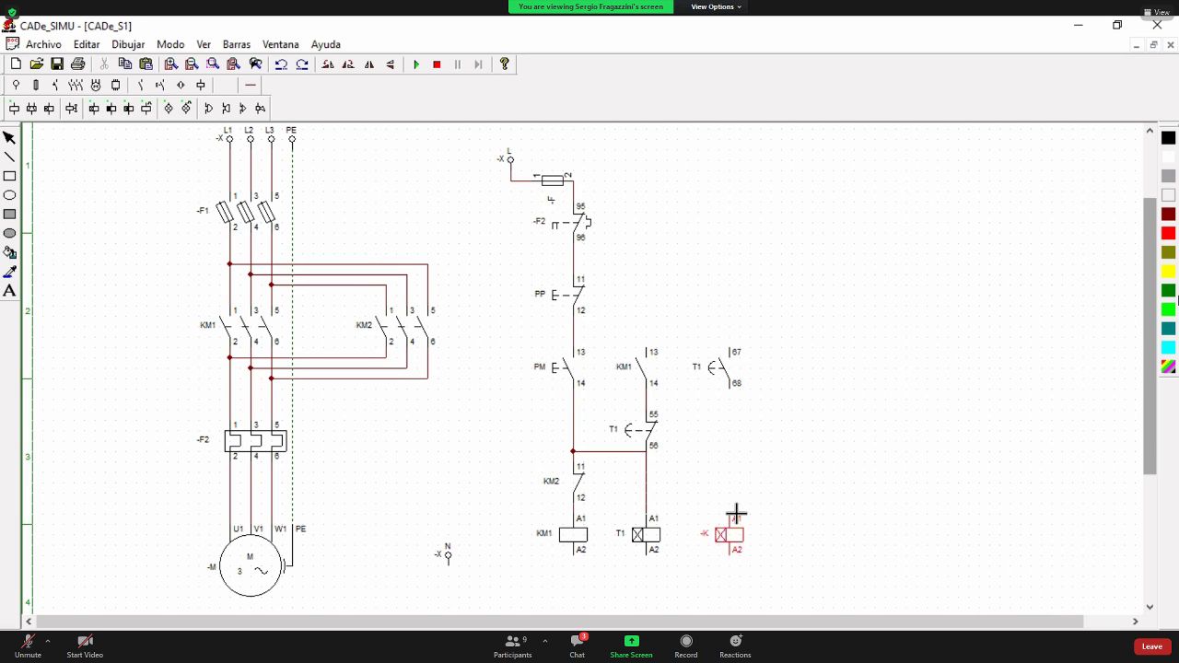
click(737, 513)
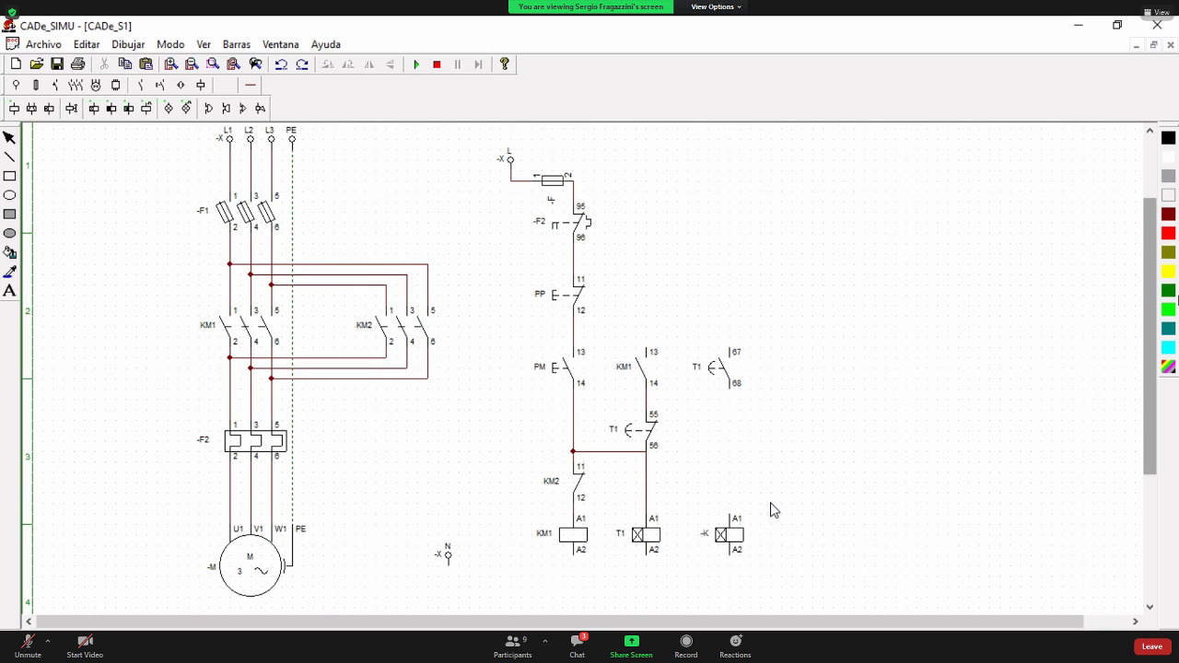
double_click(737, 545)
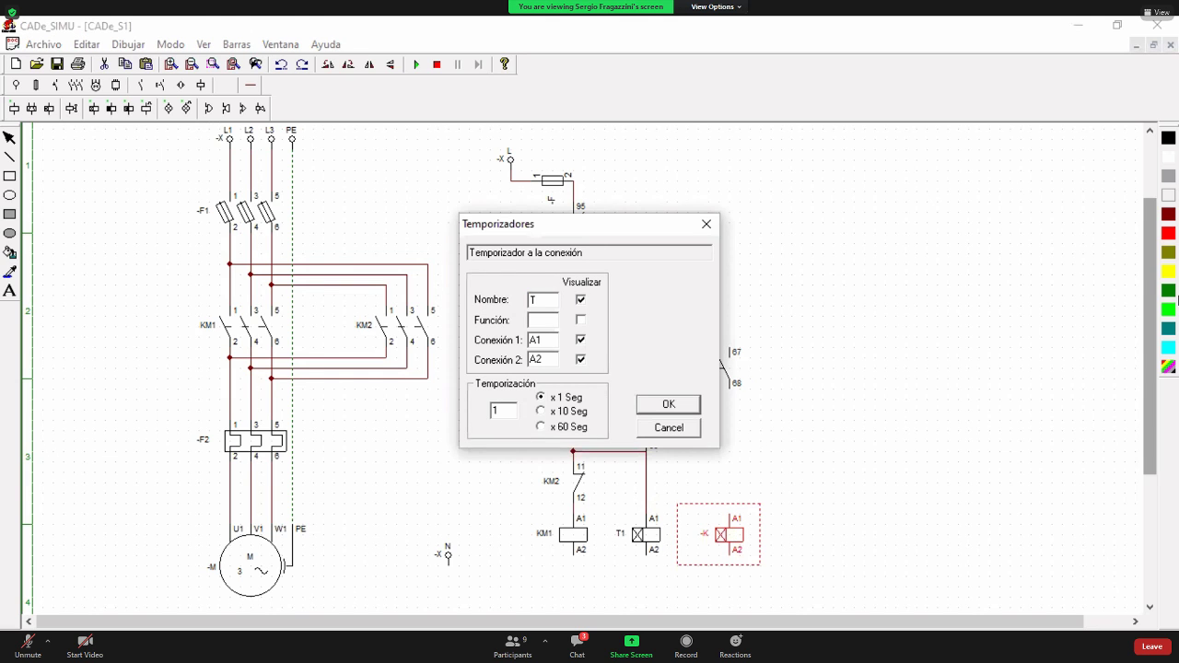
text(T2)
key(Return)
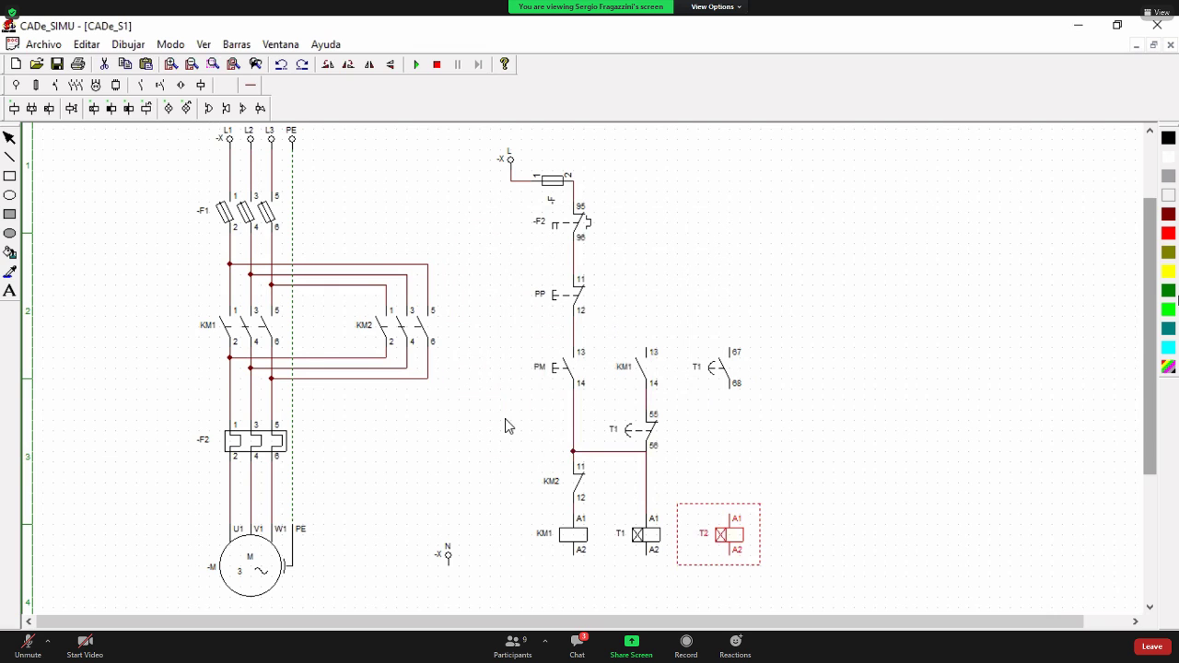
- Set the delay of both timer coils, T2 and T1, to 4 with the x 1 second multiplier
double_click(744, 536)
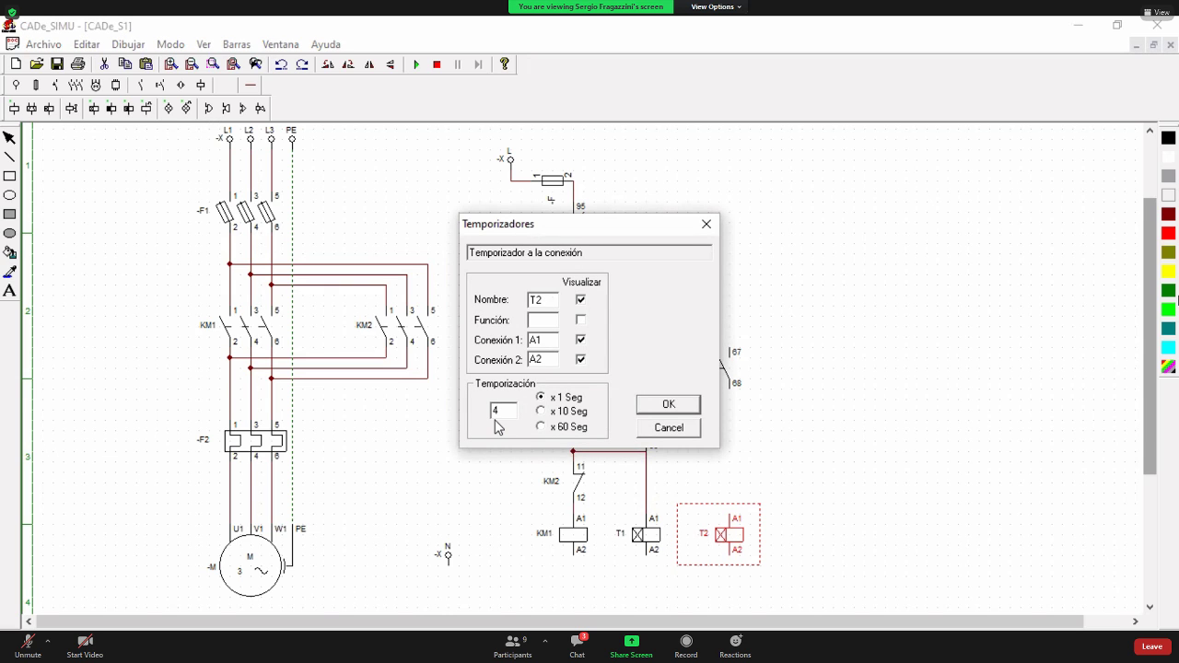
click(695, 408)
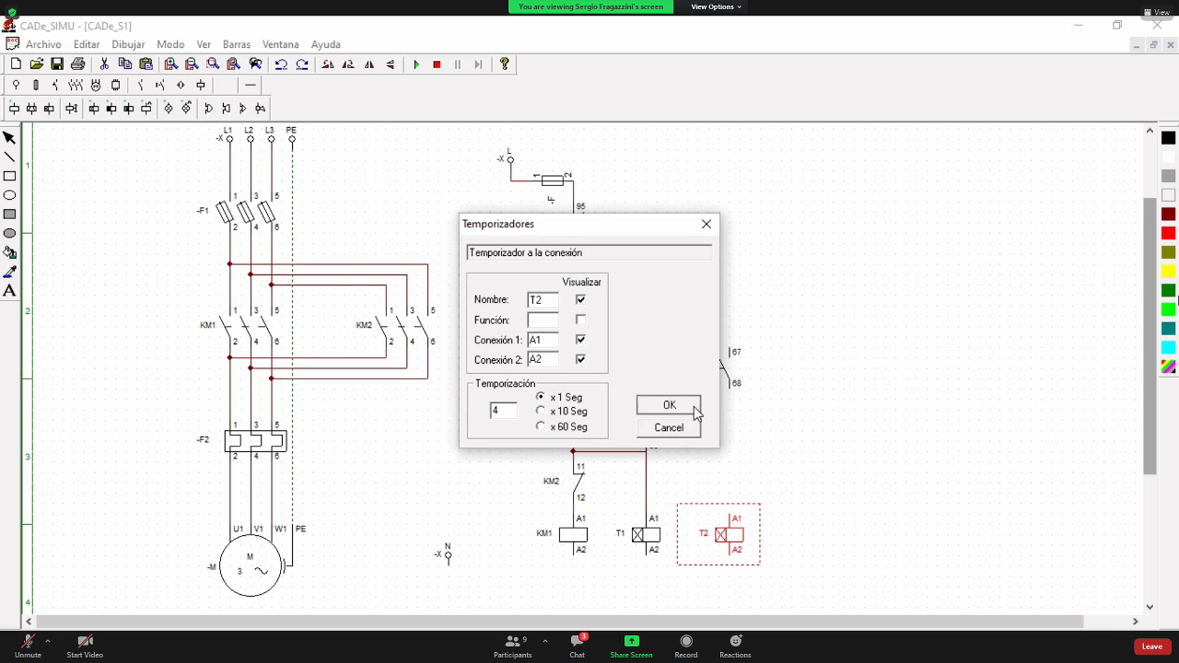
double_click(657, 542)
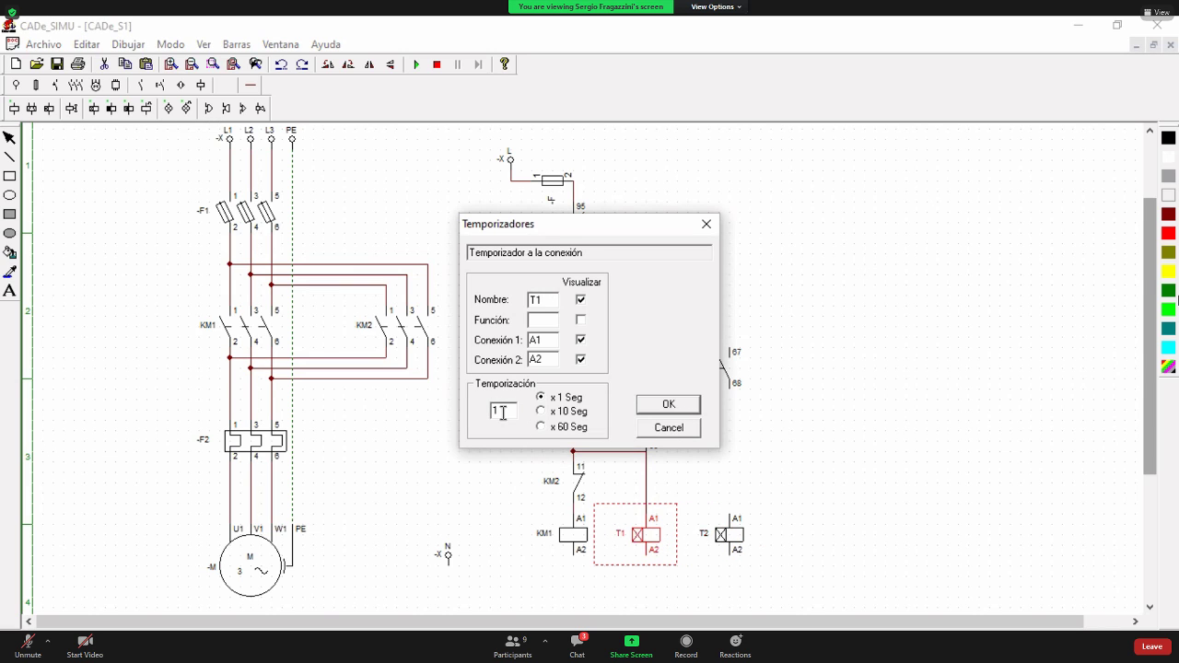
drag(503, 413, 491, 415)
text(4)
key(Return)
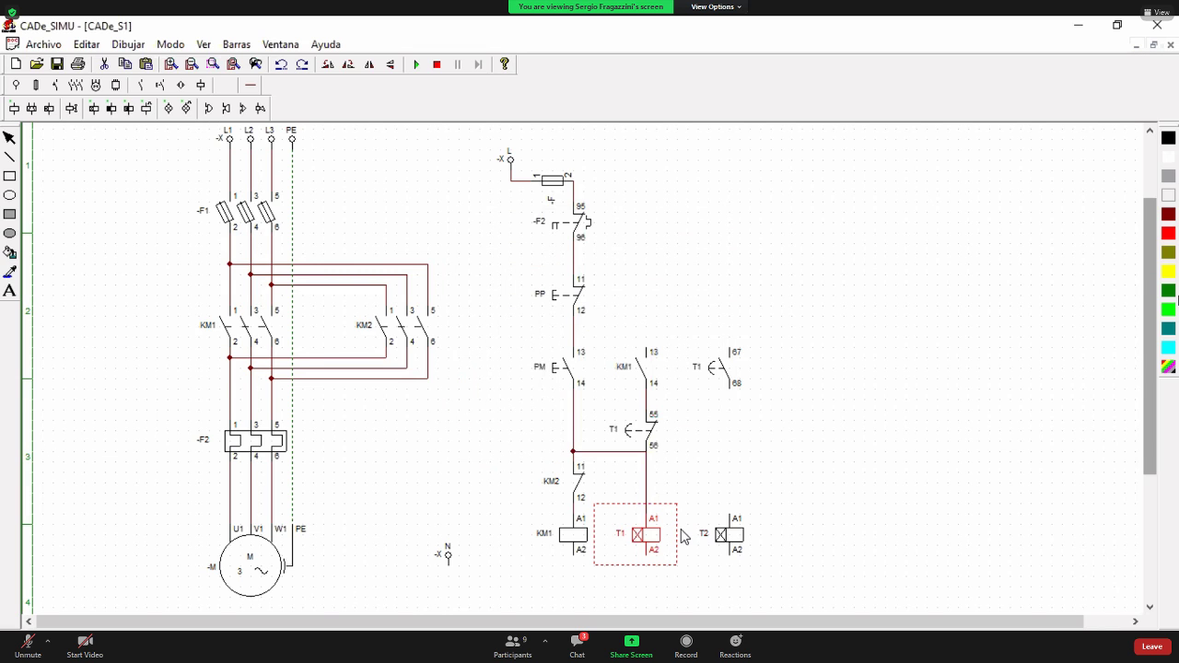
double_click(661, 541)
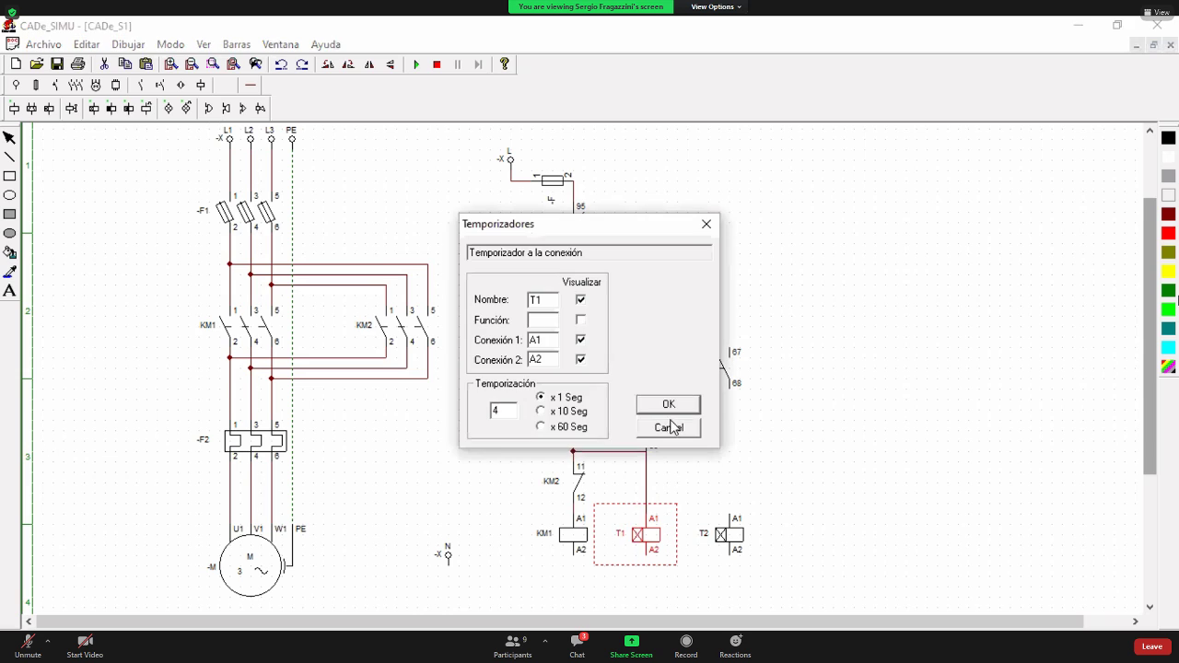
click(672, 408)
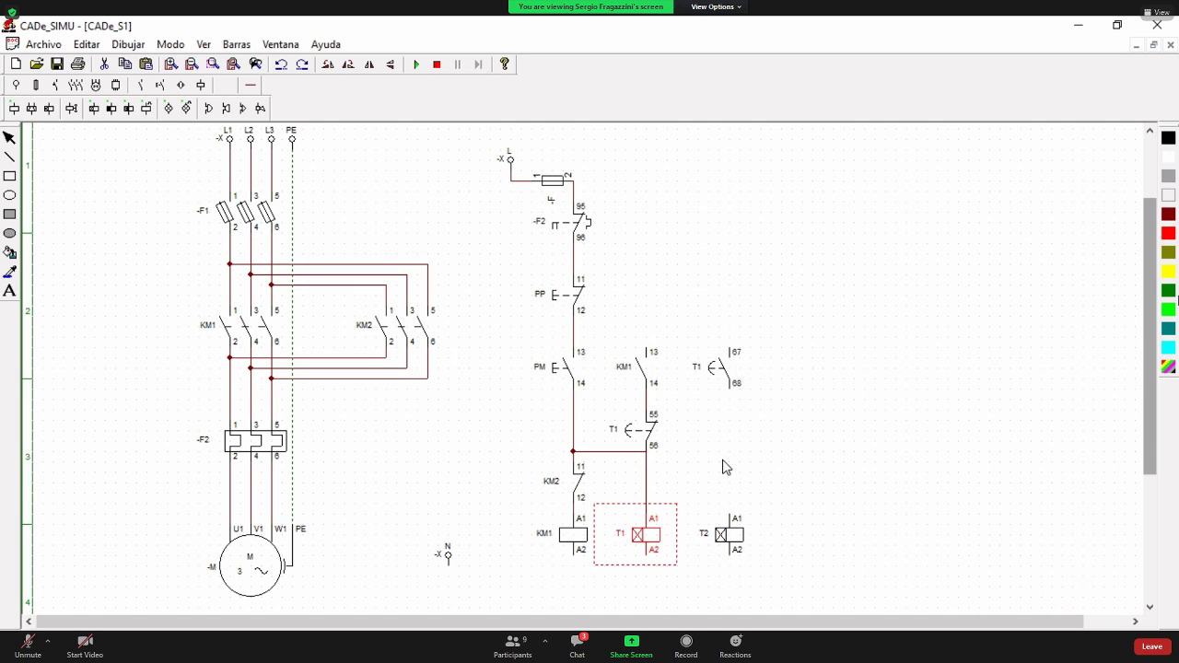
- Place a normally open auxiliary contact 13-14 beside the T1 contact 67-68 and name it T2
click(144, 86)
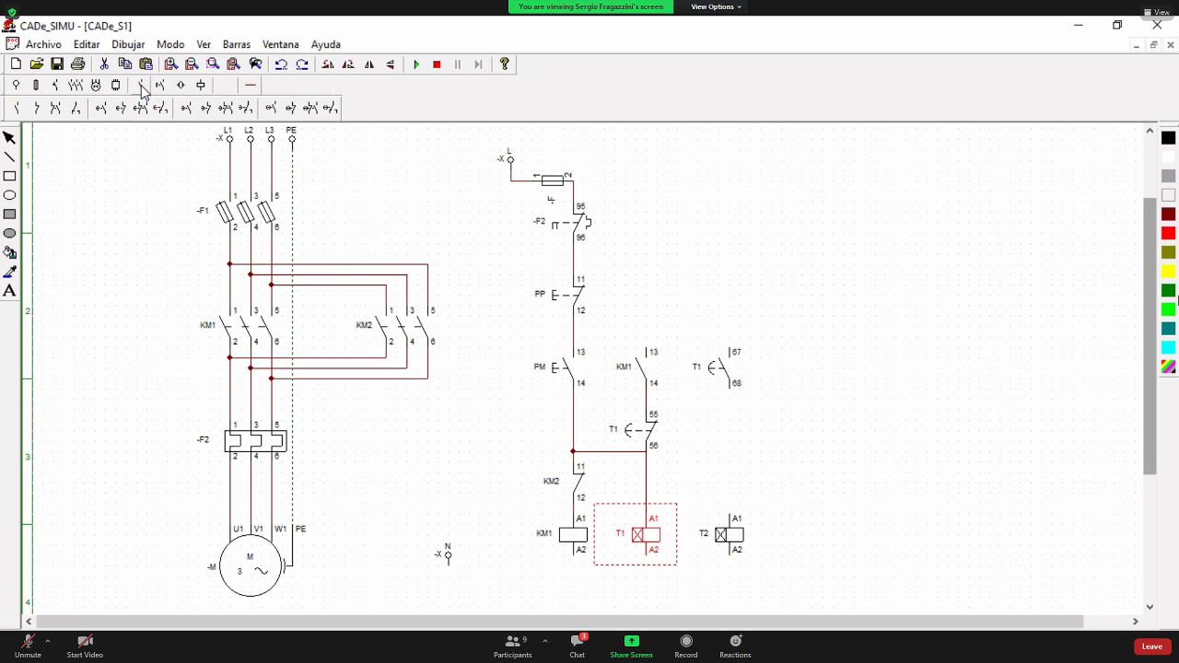
click(15, 110)
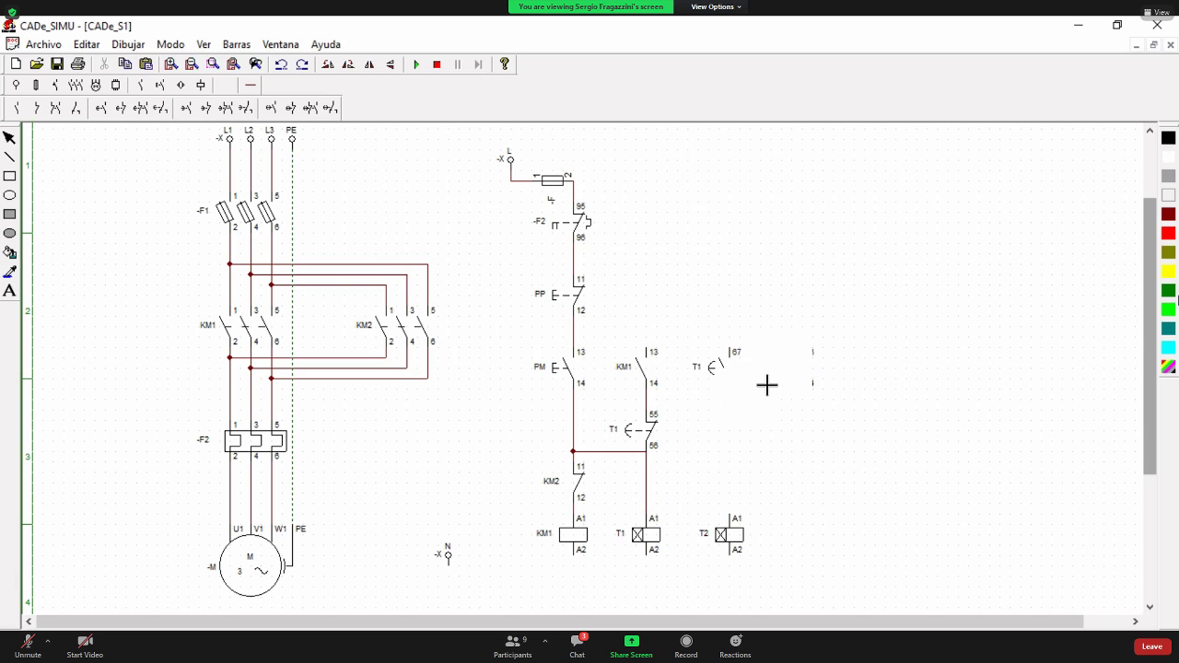
click(803, 354)
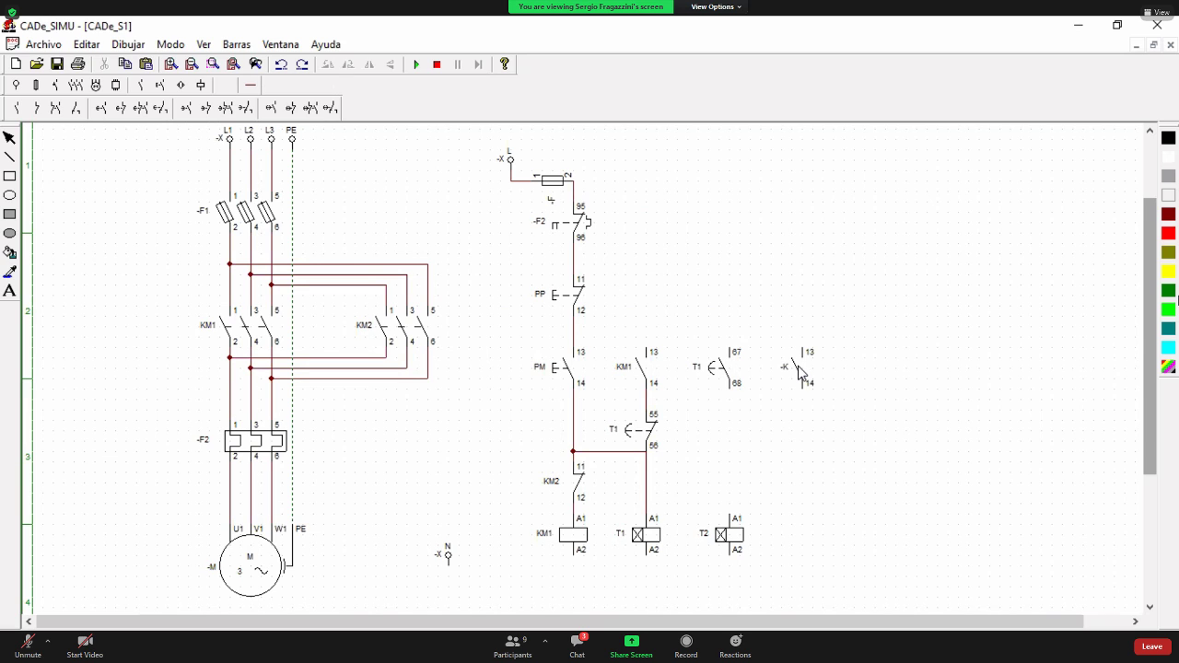
click(799, 371)
double_click(798, 371)
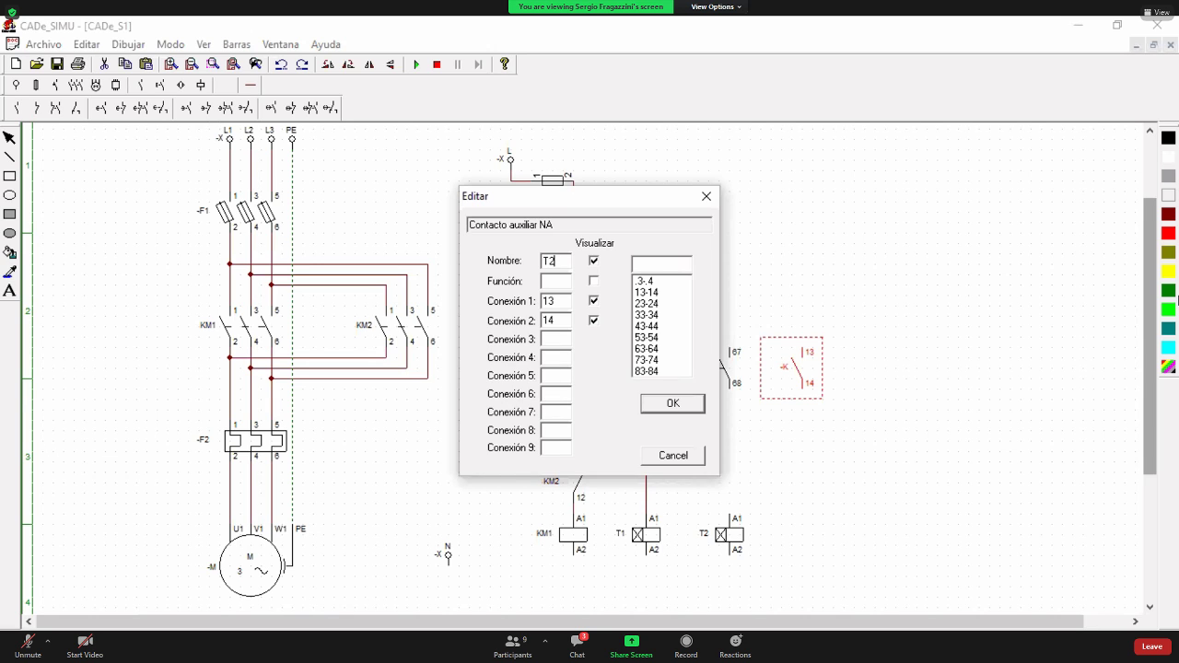
text(T2)
key(Return)
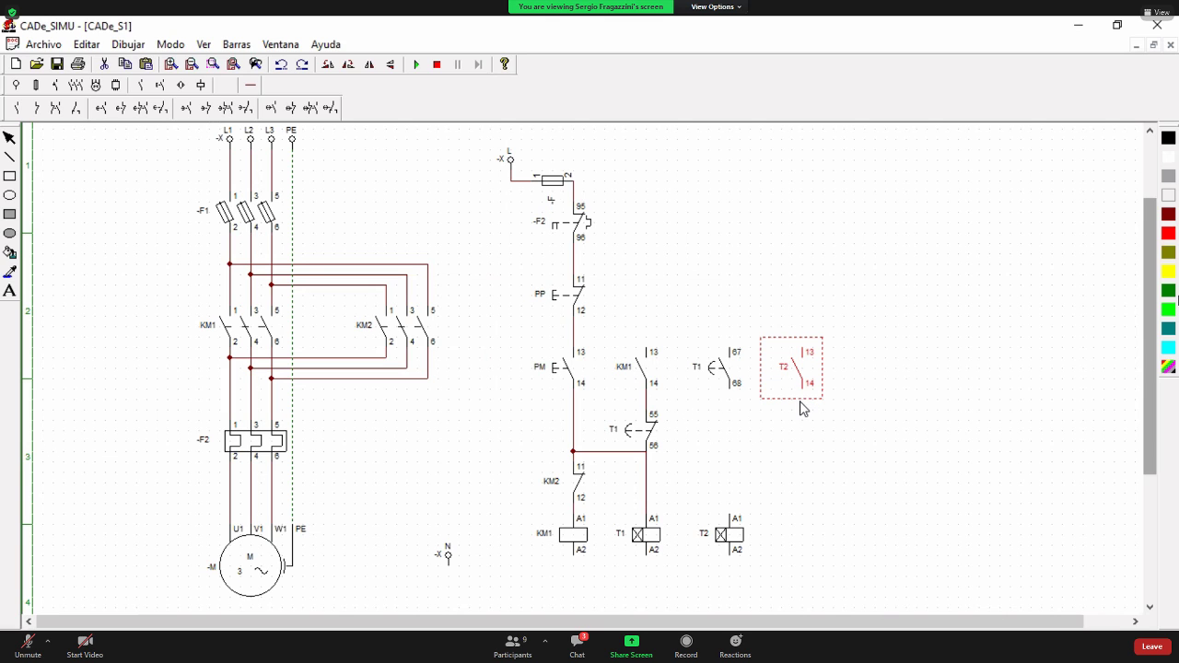
- Place a normally closed on-delay timer contact 55-56 below the T2 contact 13-14 and name it T2
click(814, 443)
click(120, 109)
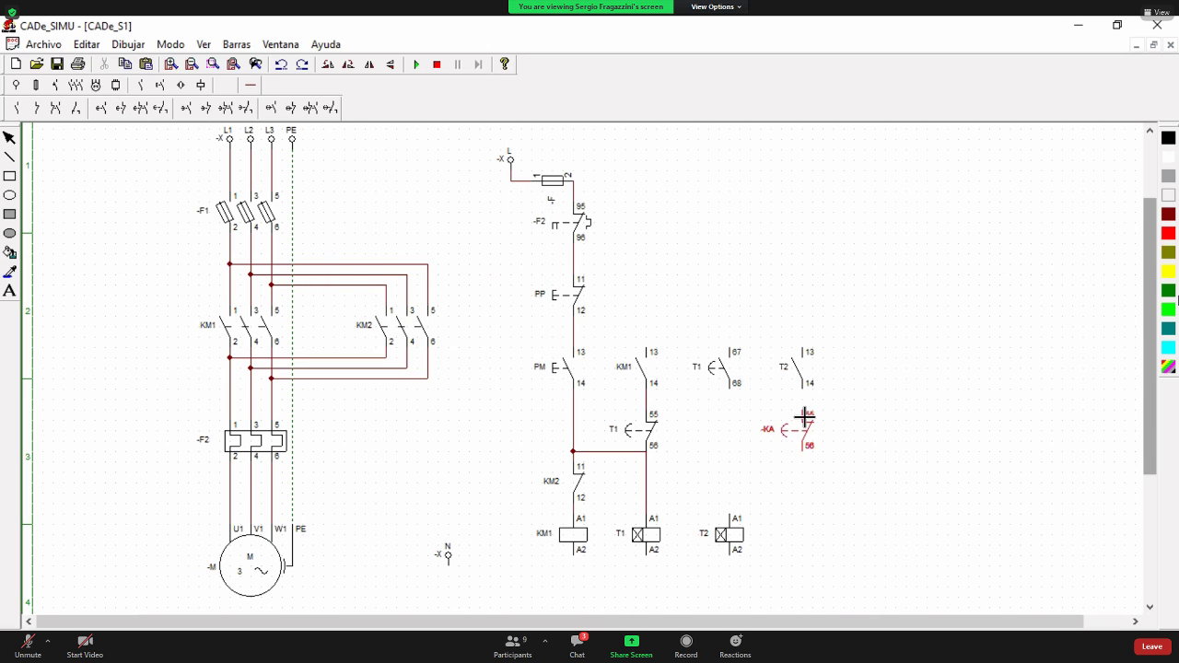
click(804, 418)
drag(567, 259, 512, 259)
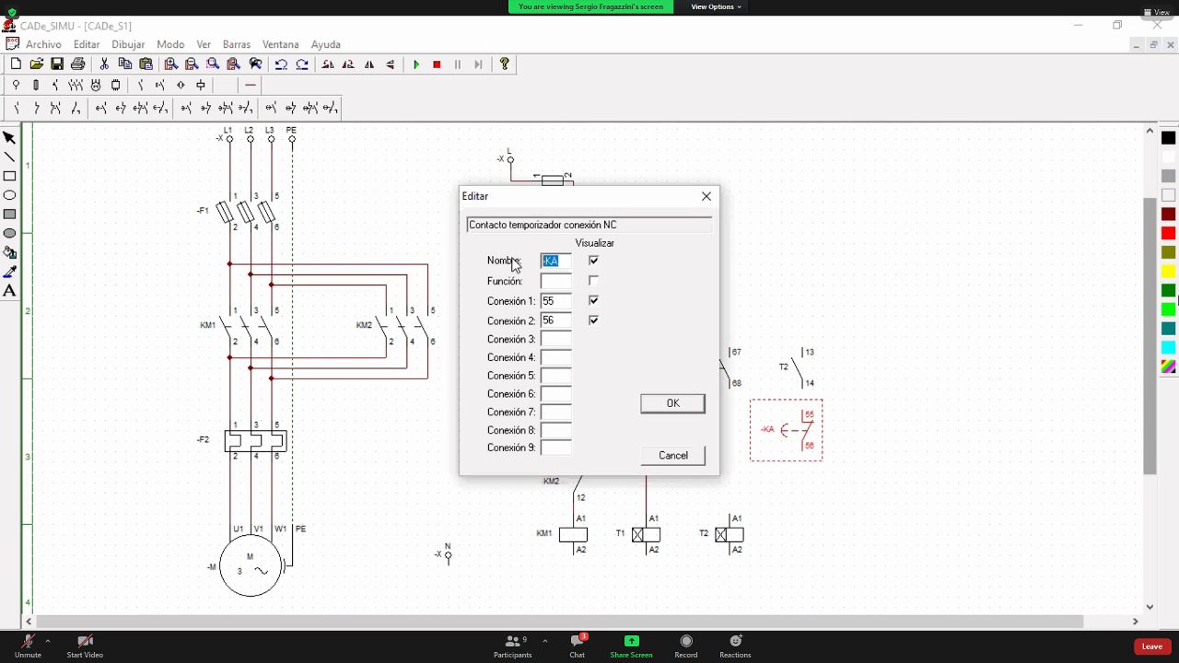
text(T2)
click(695, 408)
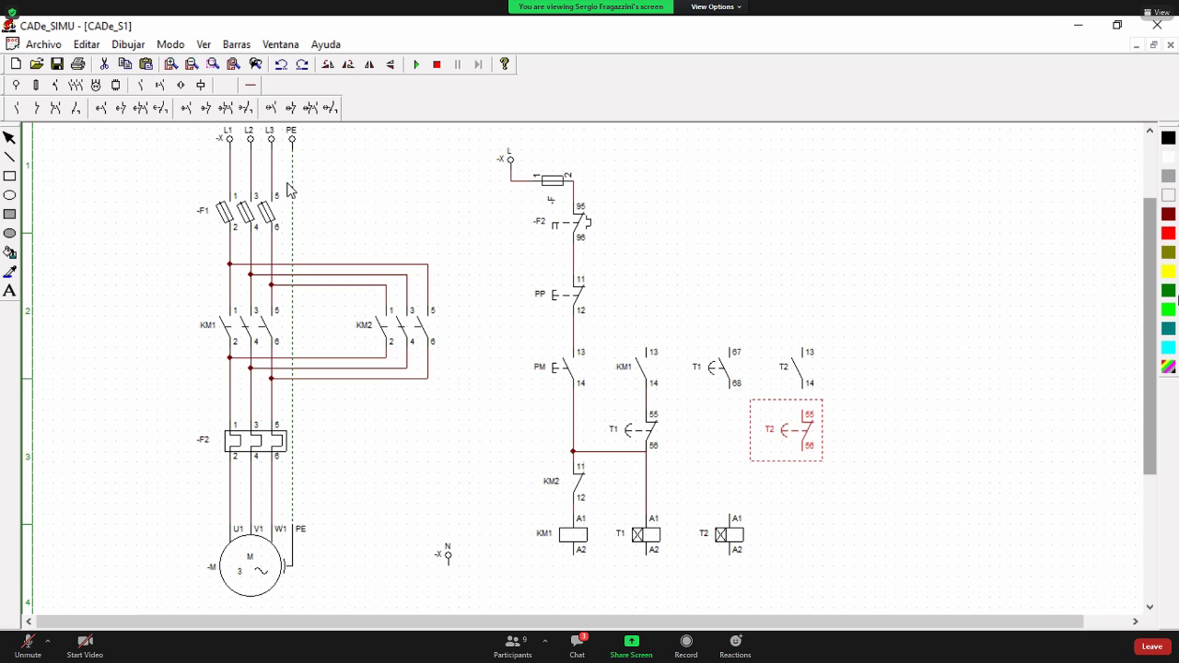
- Wire T1 terminal 68 to A1 of the T2 coil, and connect the series T2 contacts to that line from terminal 56
click(250, 85)
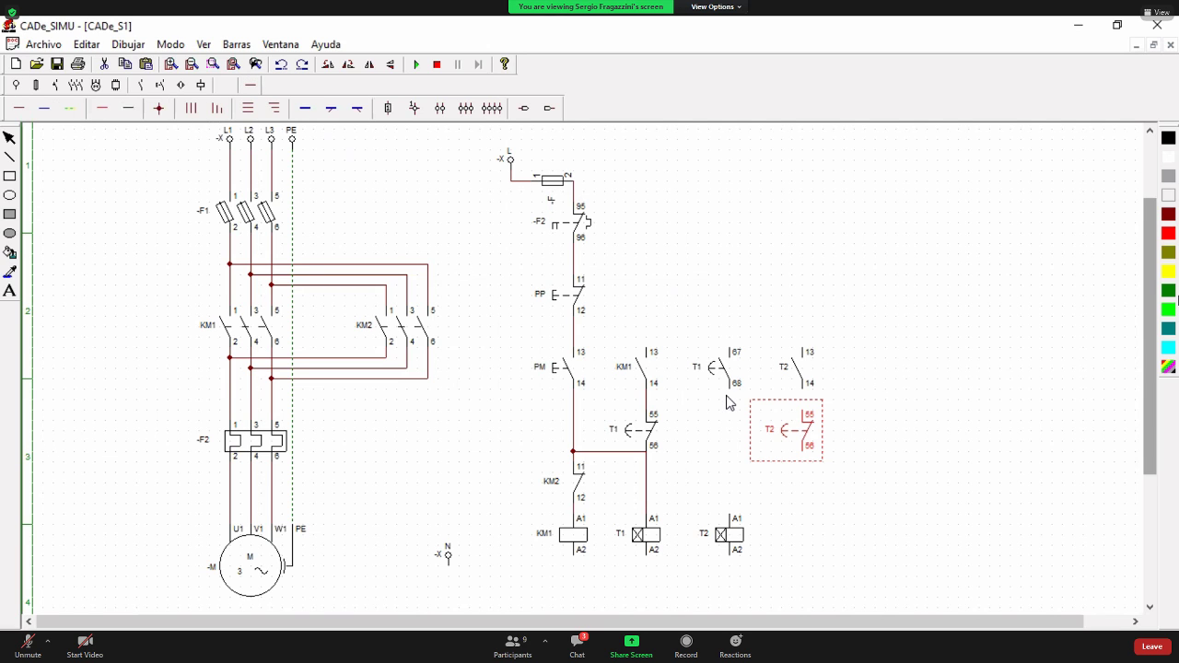
click(20, 107)
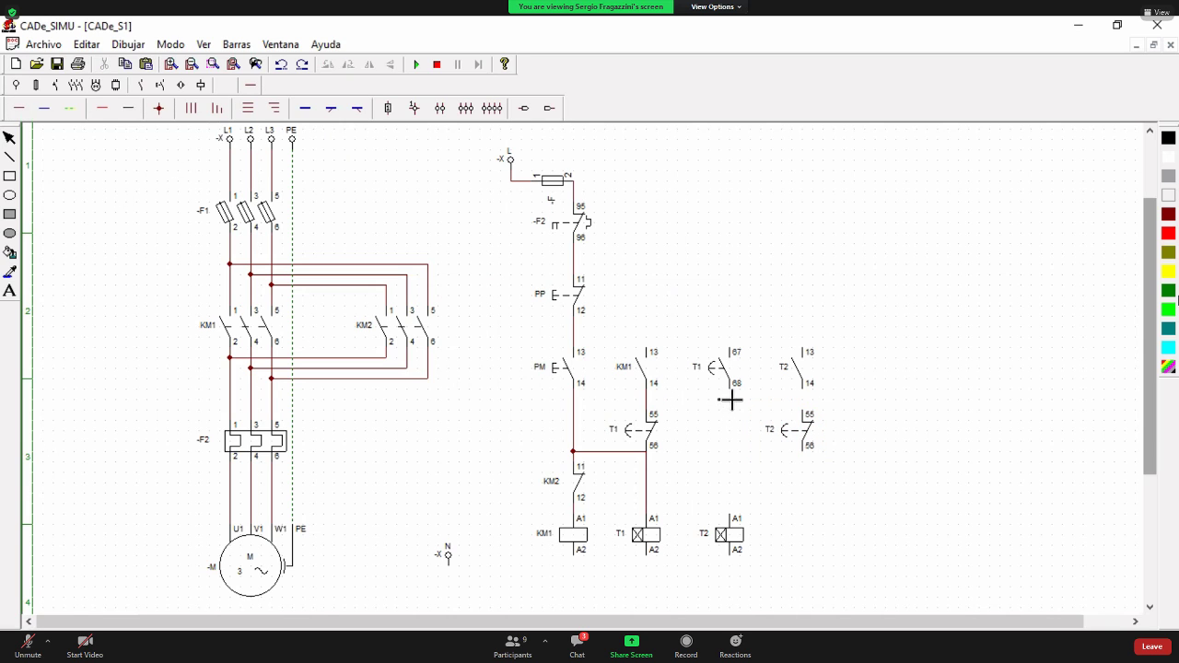
drag(730, 399, 737, 518)
drag(804, 451, 737, 493)
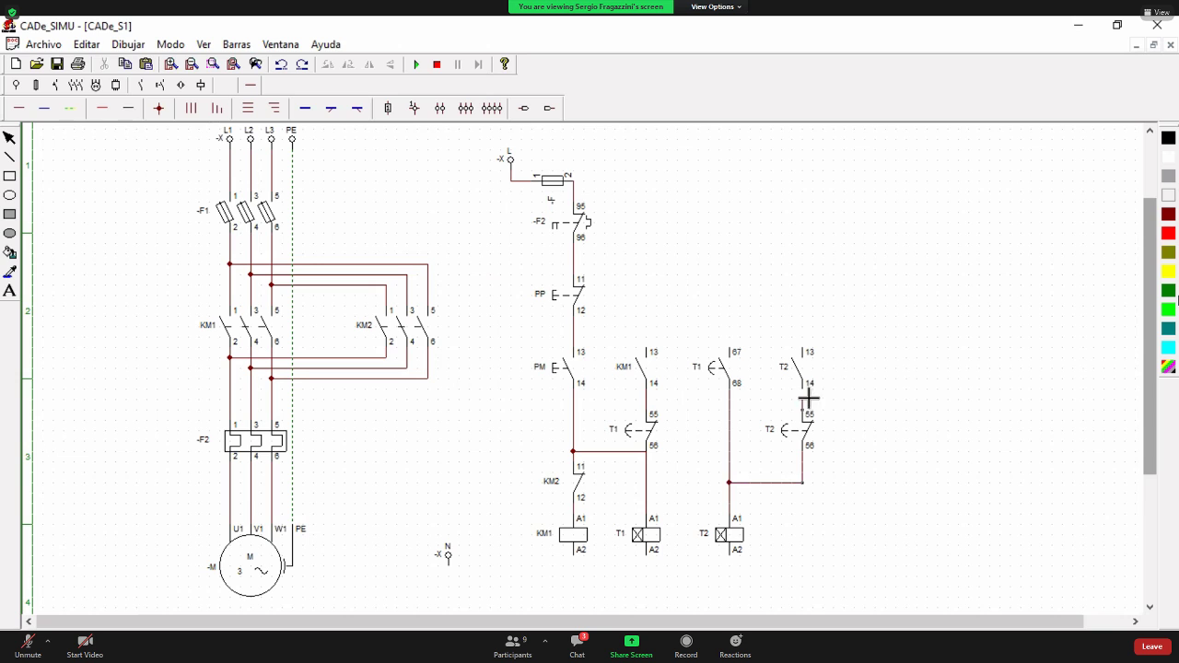
right_click(775, 314)
- Place a normally open on-delay timer contact 67-68 beside the T2 contact 13-14, with a contactor coil below it in line with the other coils
click(140, 85)
click(101, 108)
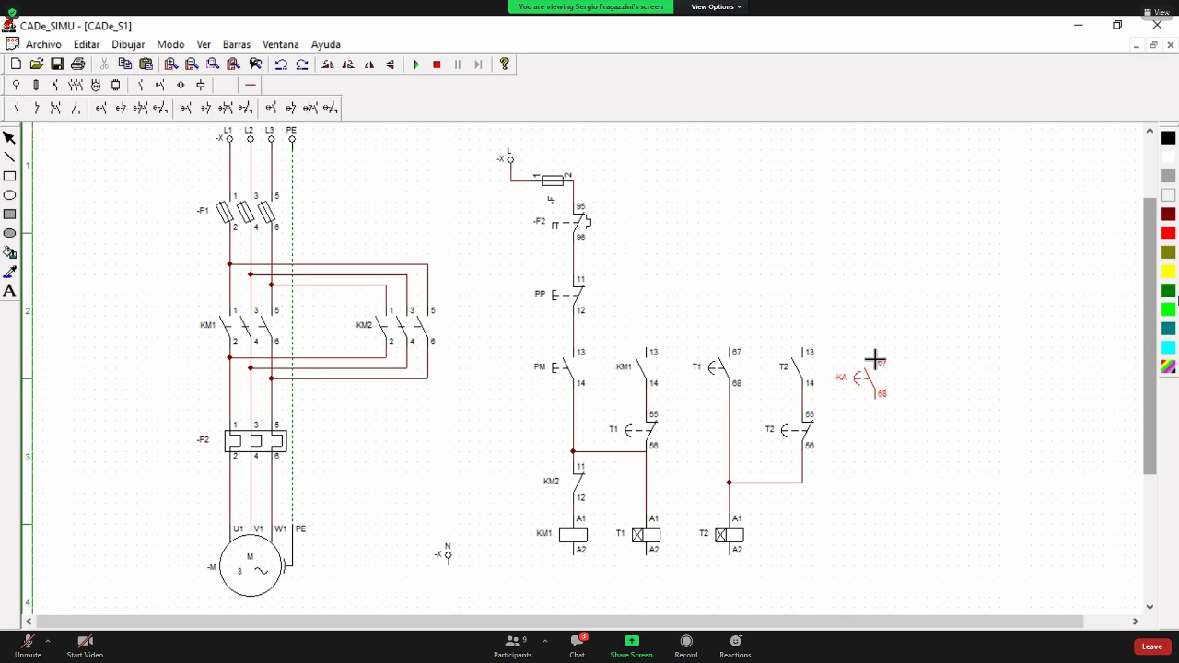
click(873, 355)
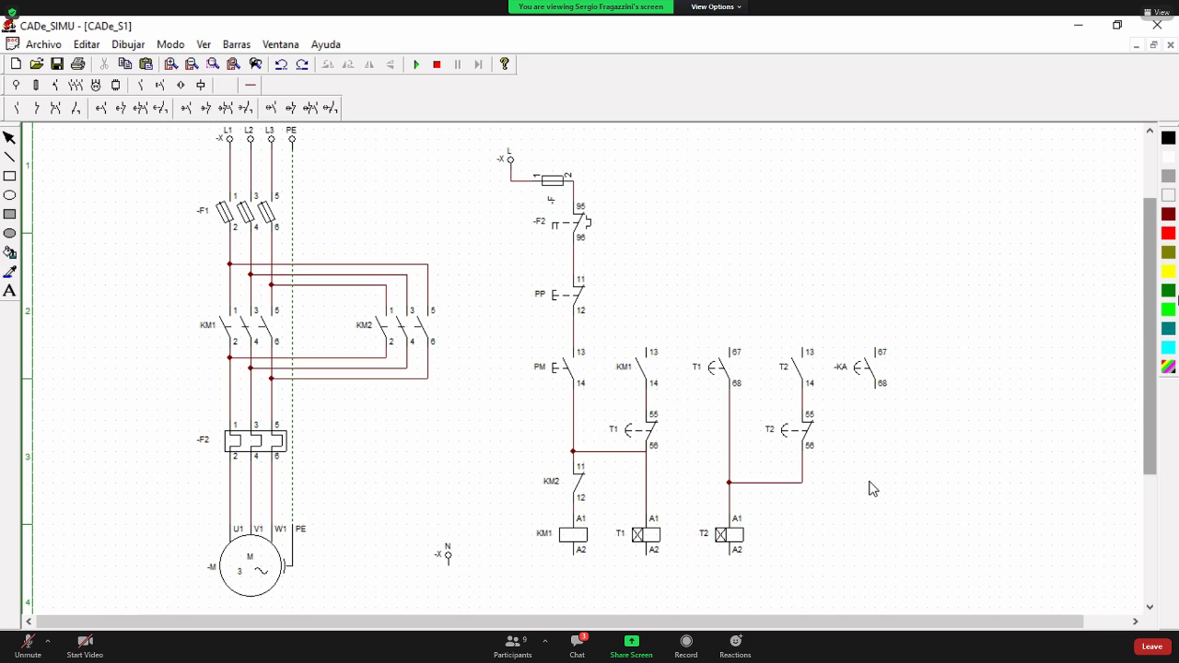
click(201, 85)
click(14, 109)
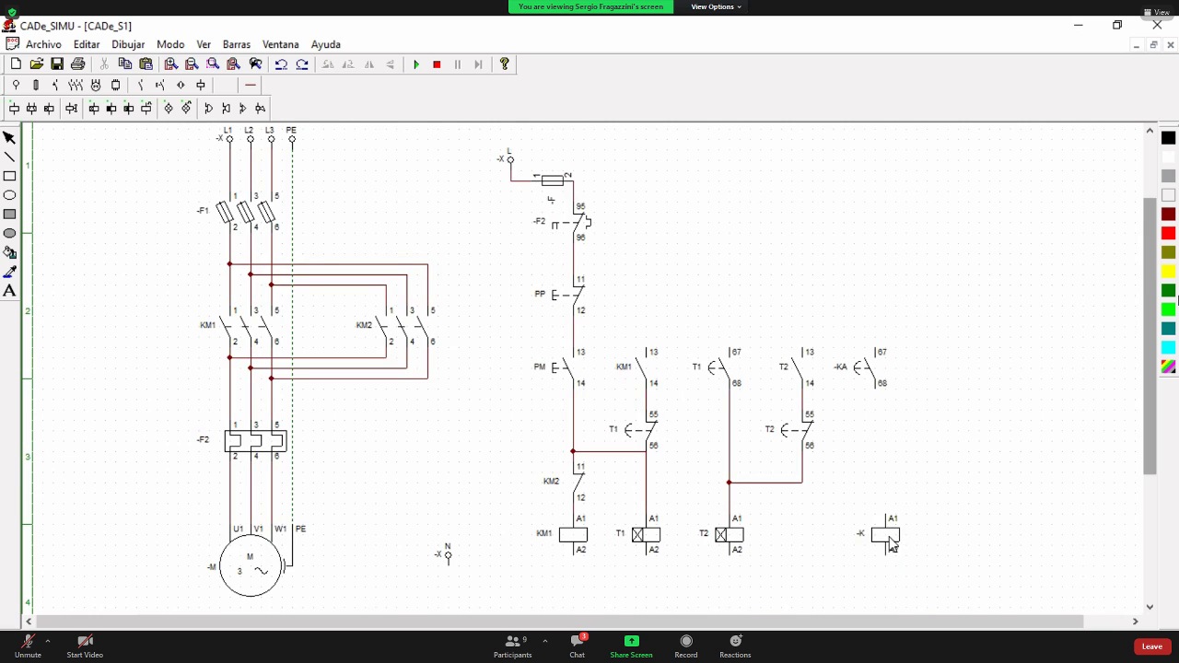
click(877, 521)
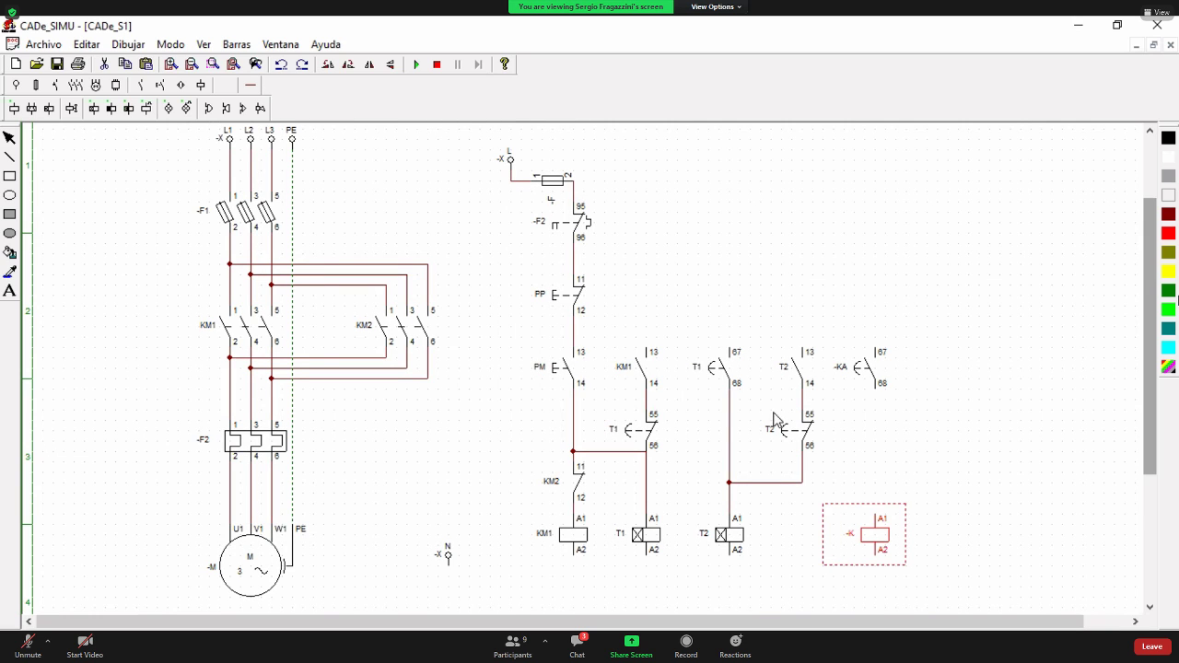
- Place a normally closed auxiliary contact 11-12 directly above the unnamed contactor coil and name it KM1
click(141, 85)
click(37, 108)
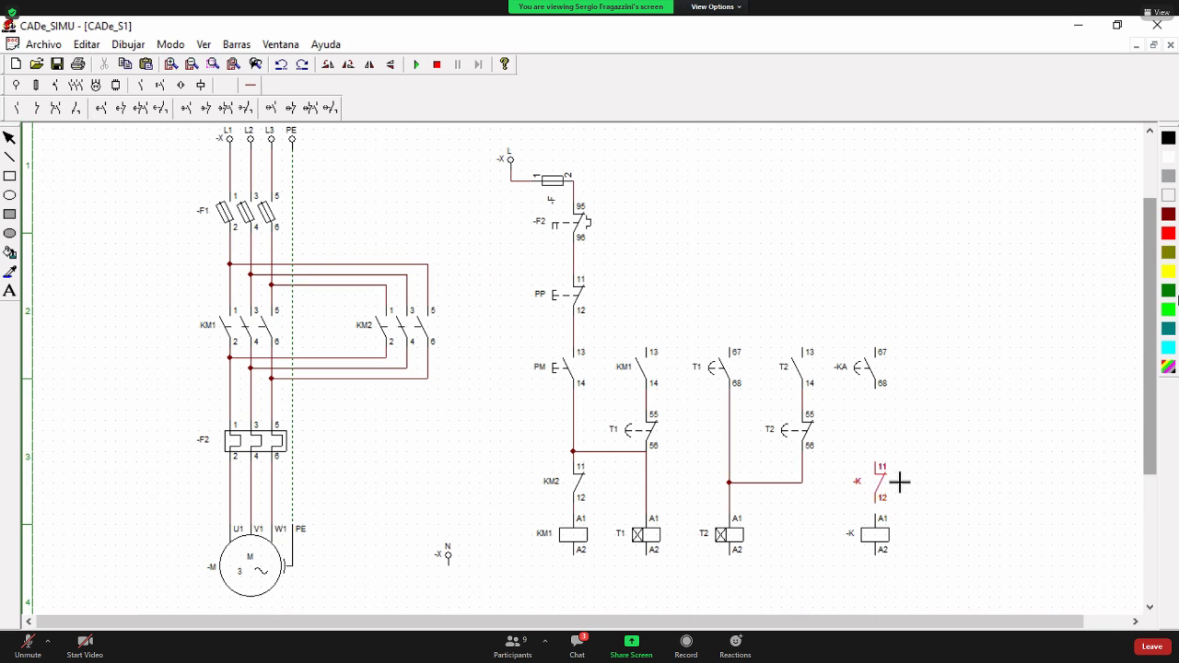
key(alt+Tab)
key(alt+Tab)
double_click(879, 488)
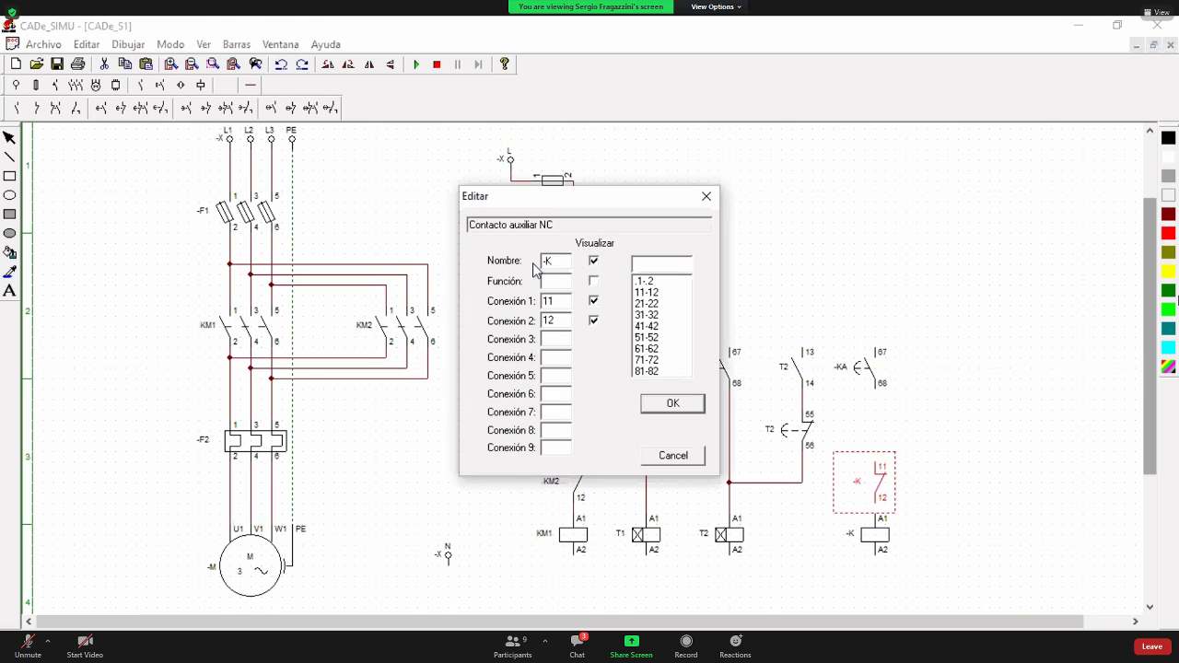
drag(563, 262, 514, 266)
click(698, 411)
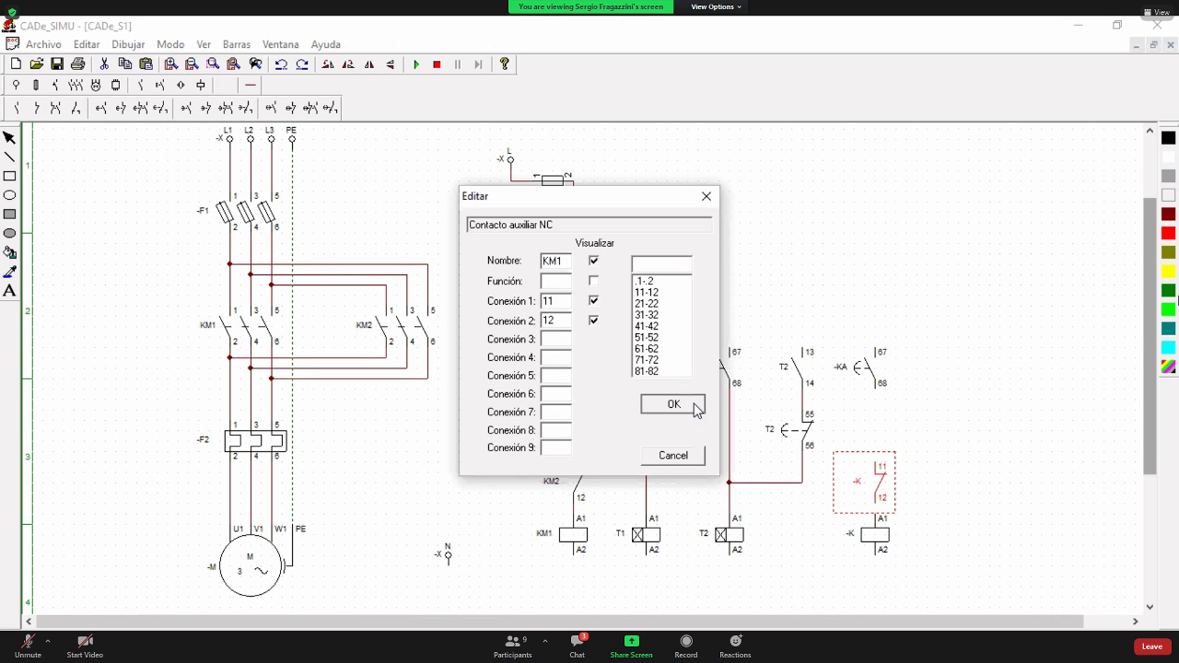
- Name the normally open timer contact 67-68 at the end of the contact row T2
double_click(877, 376)
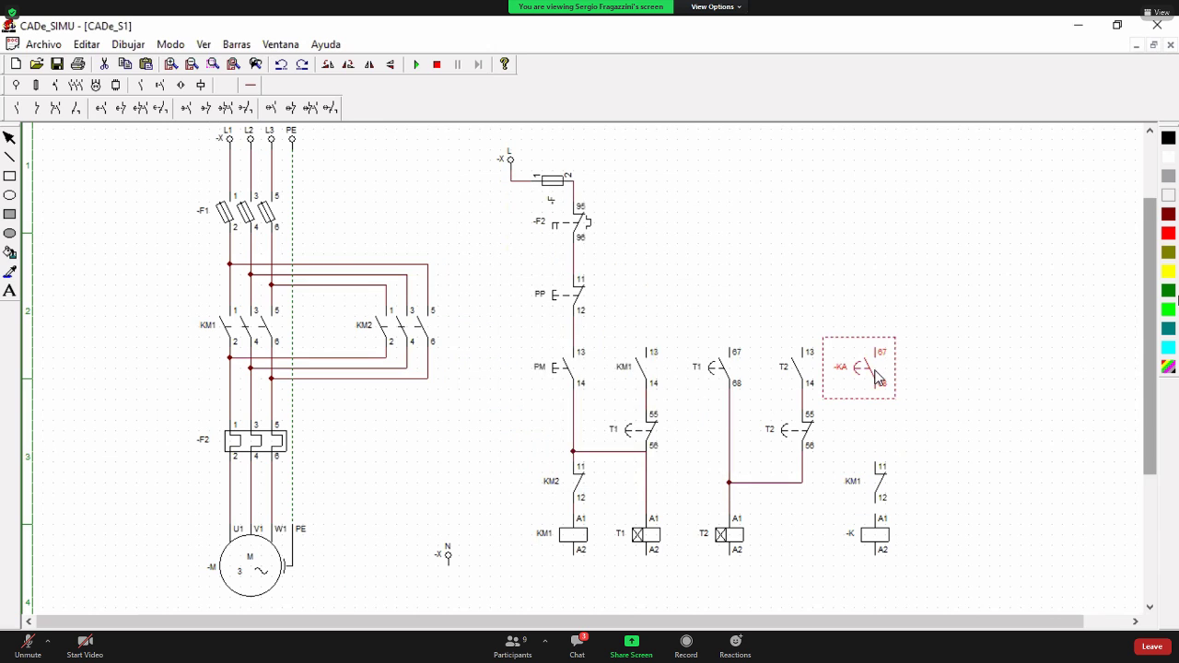
drag(578, 265, 525, 264)
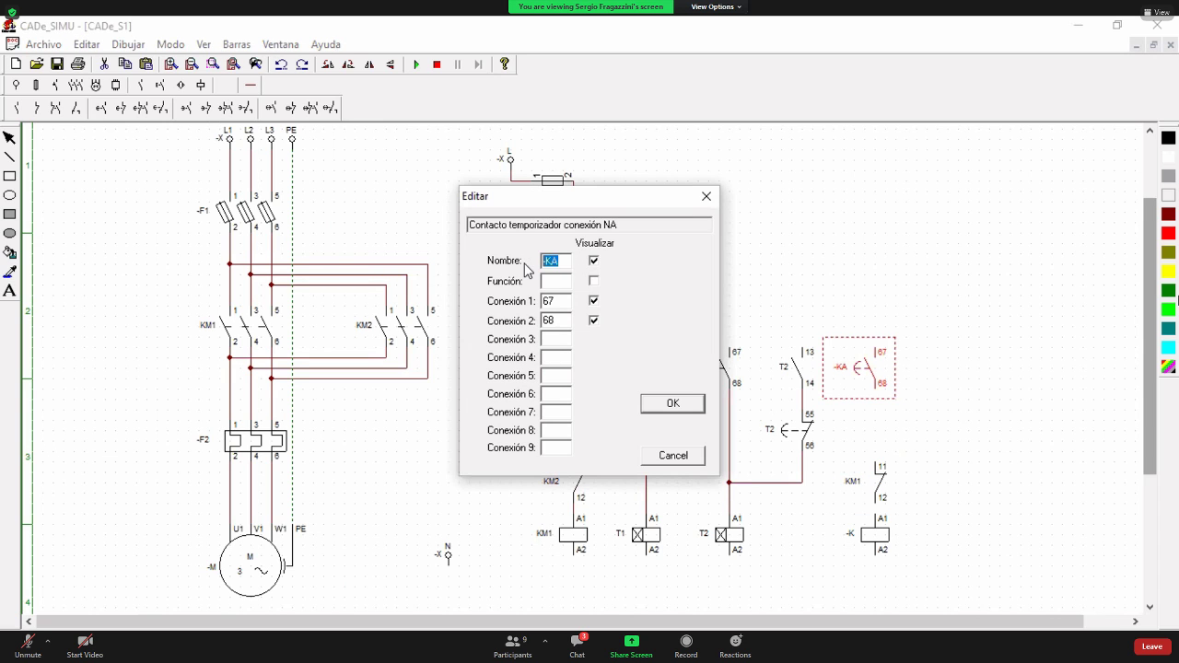
text(T2)
key(Return)
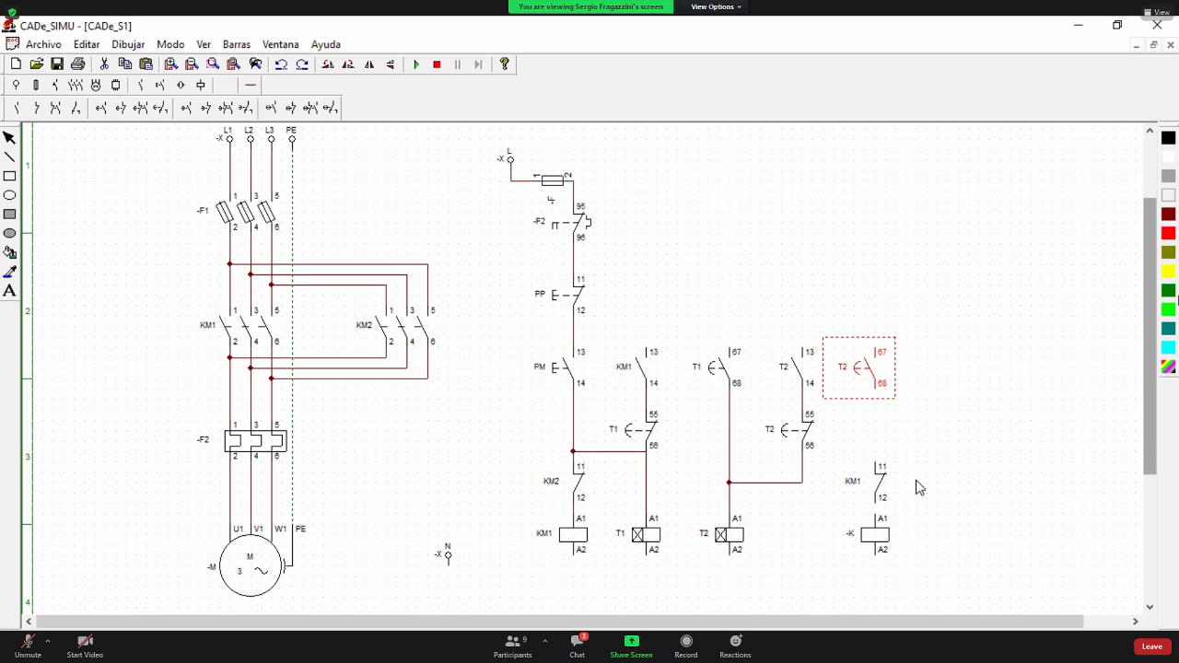
- Name the unnamed contactor coil KM2 and move the KM1 contact 11-12 above it slightly upward
double_click(875, 539)
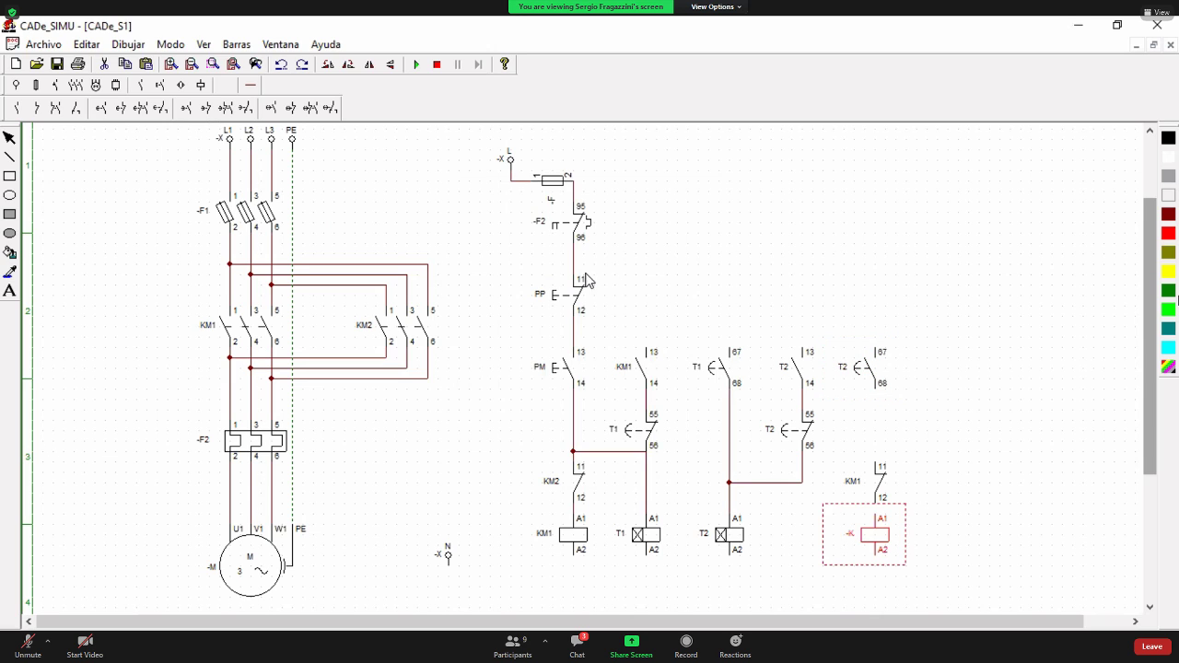
double_click(556, 262)
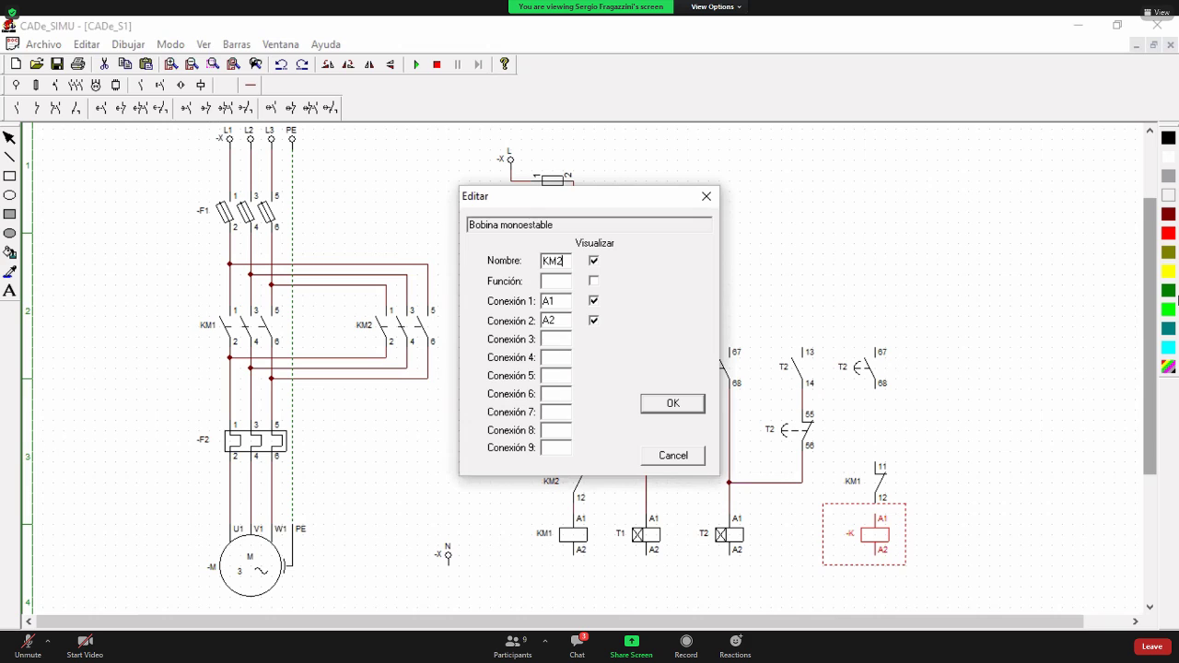
click(672, 403)
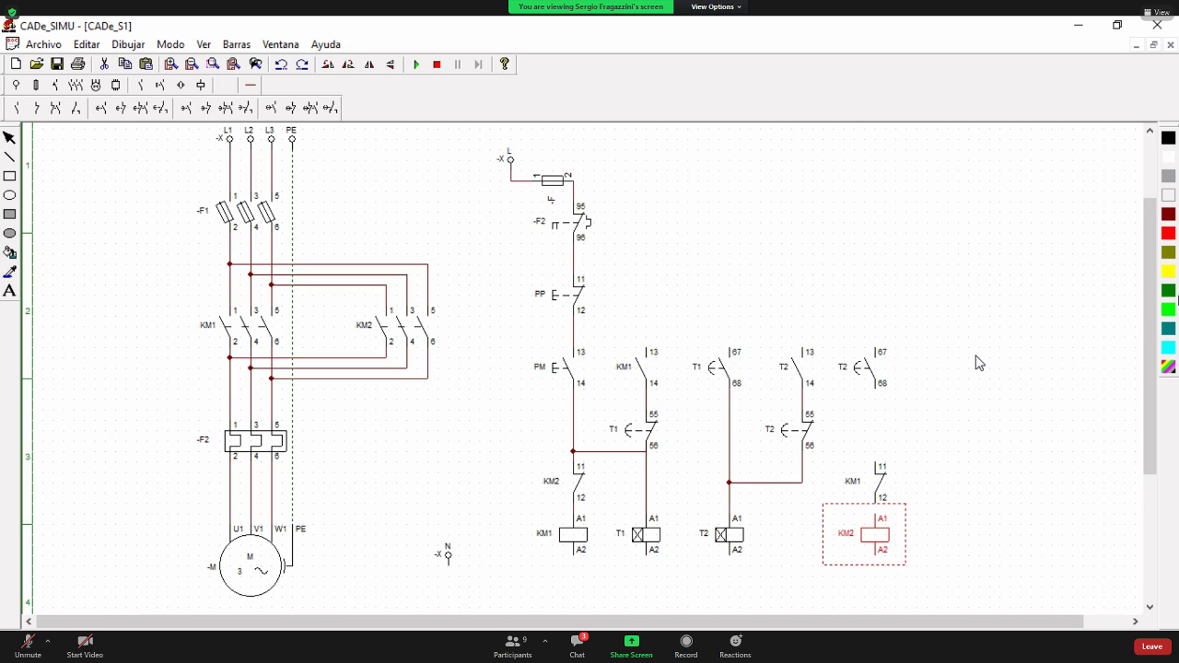
click(881, 493)
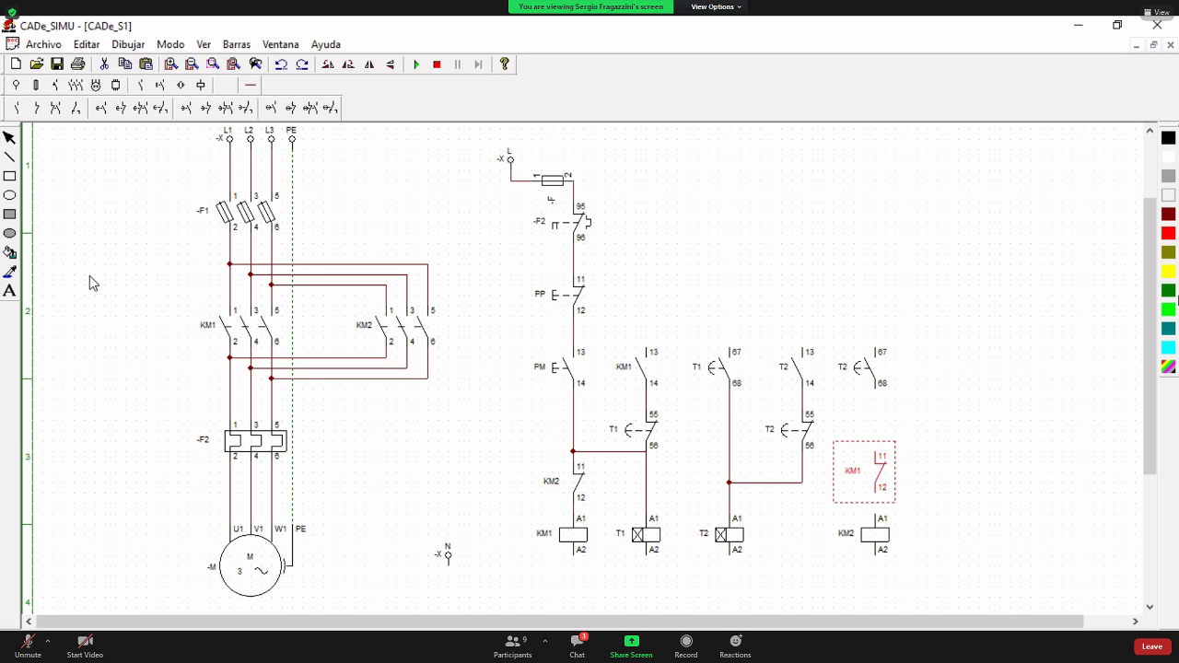
- Place an on-delay timer coil beside the KM2 coil, in line with the other coils, and name it T3
click(201, 84)
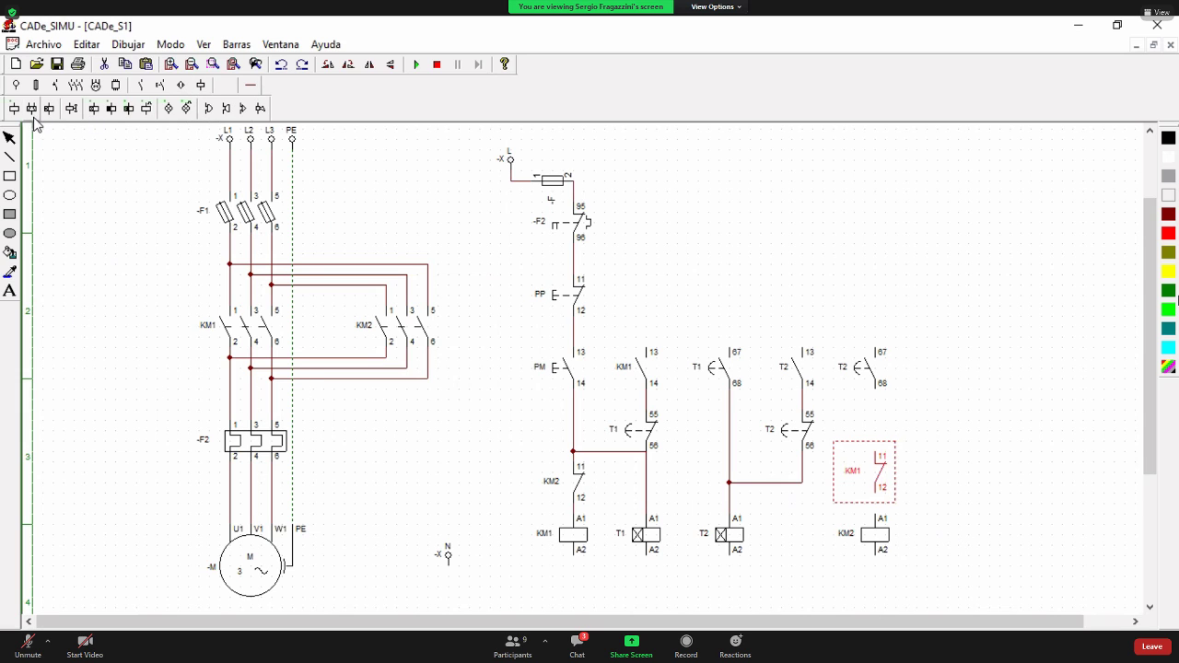
click(92, 108)
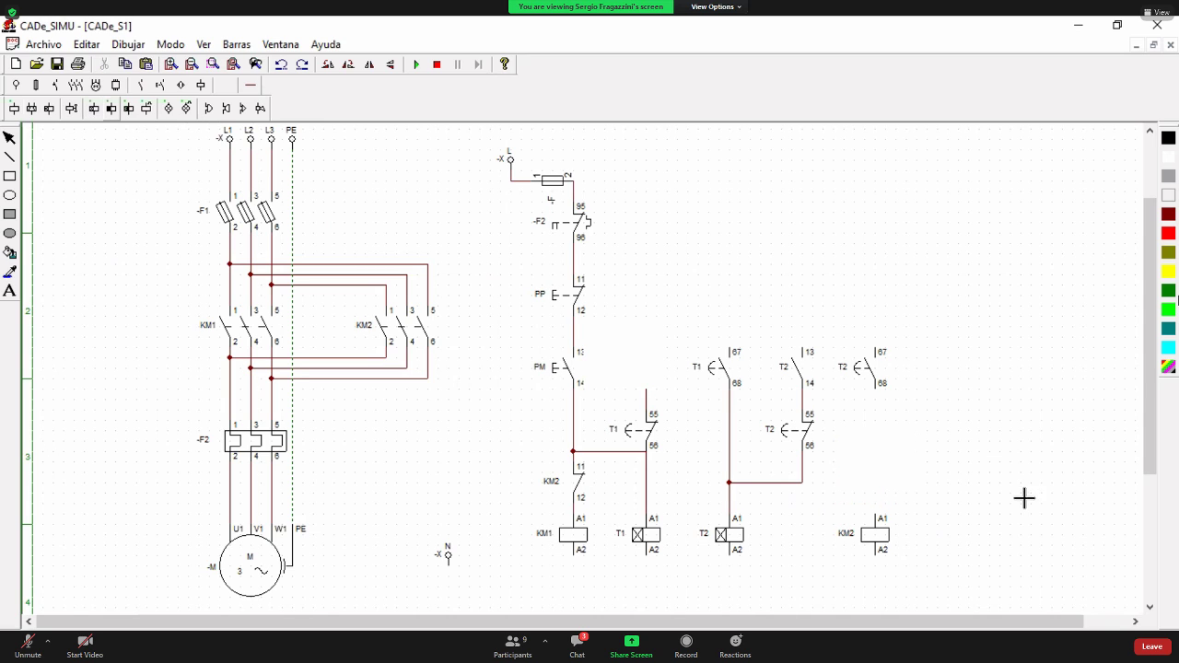
click(951, 521)
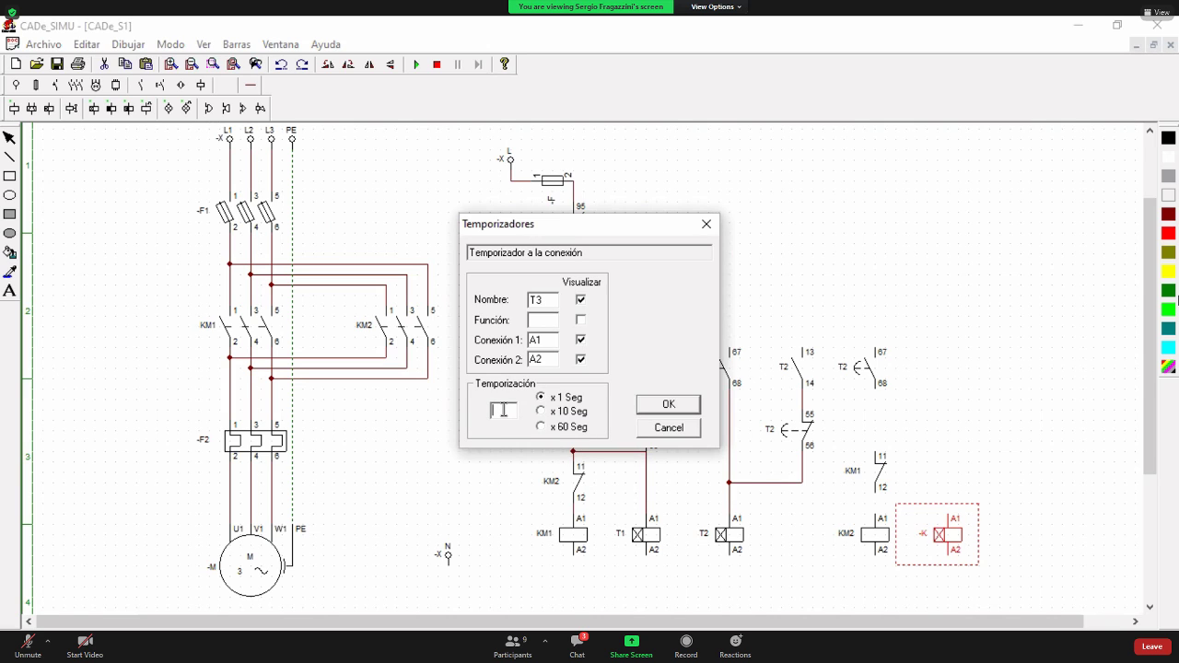
click(656, 410)
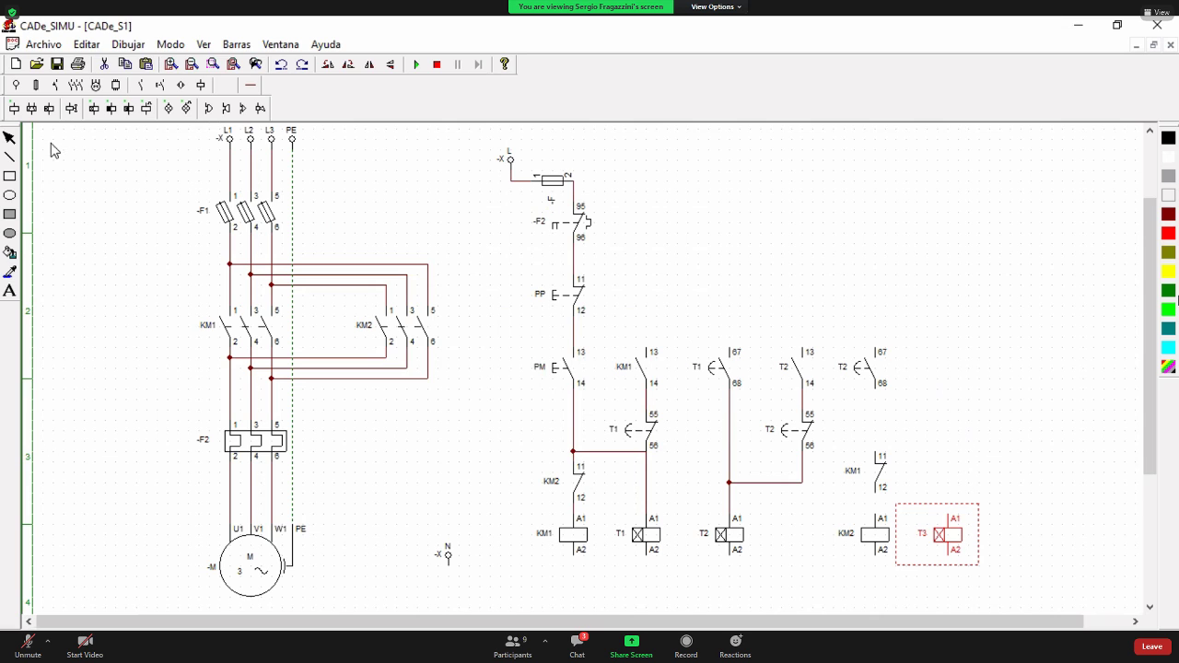
- Place a normally open auxiliary contact 13-14 at the end of the contact row, above the T3 coil, and name it KM2
click(140, 85)
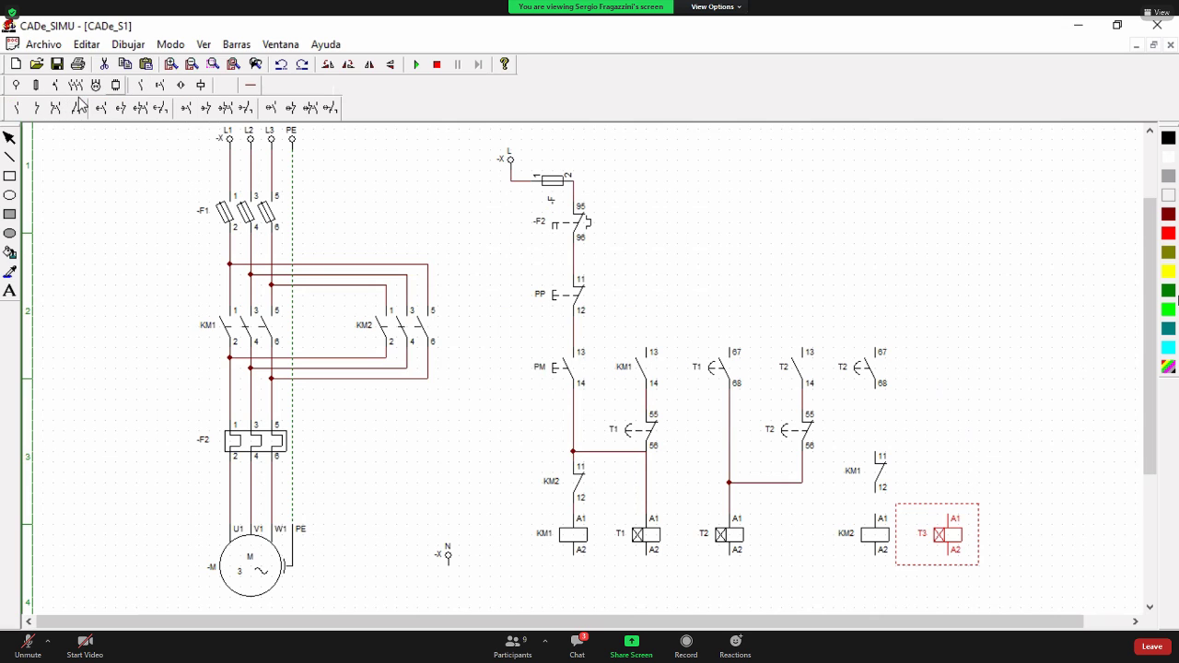
click(16, 108)
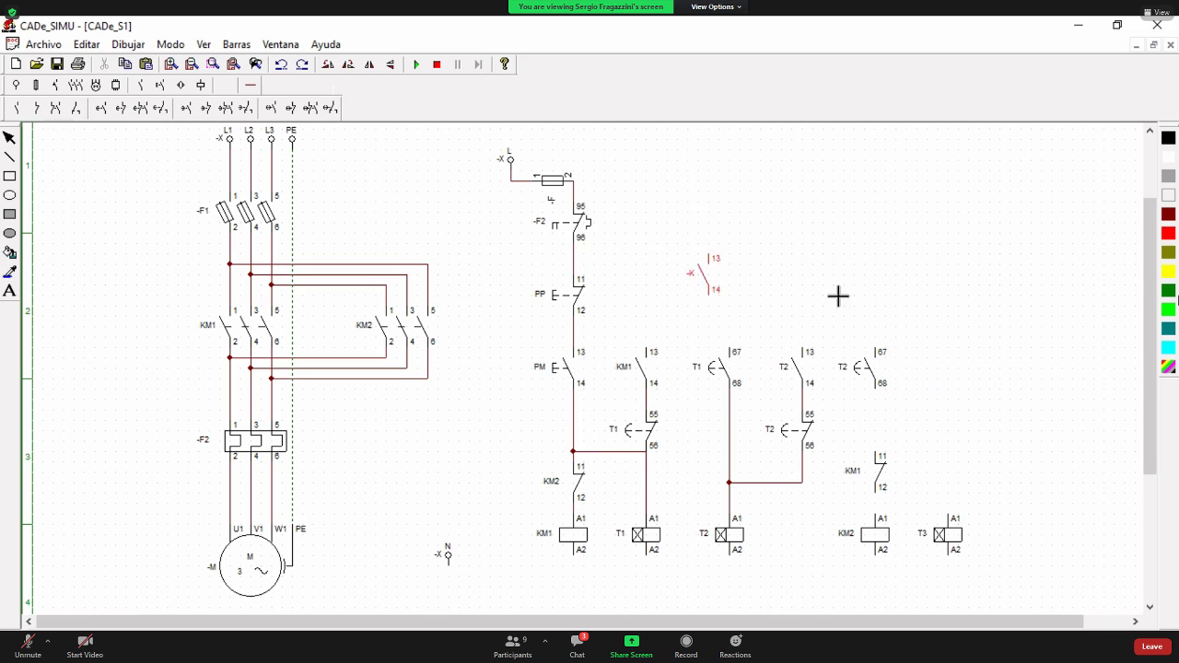
click(955, 353)
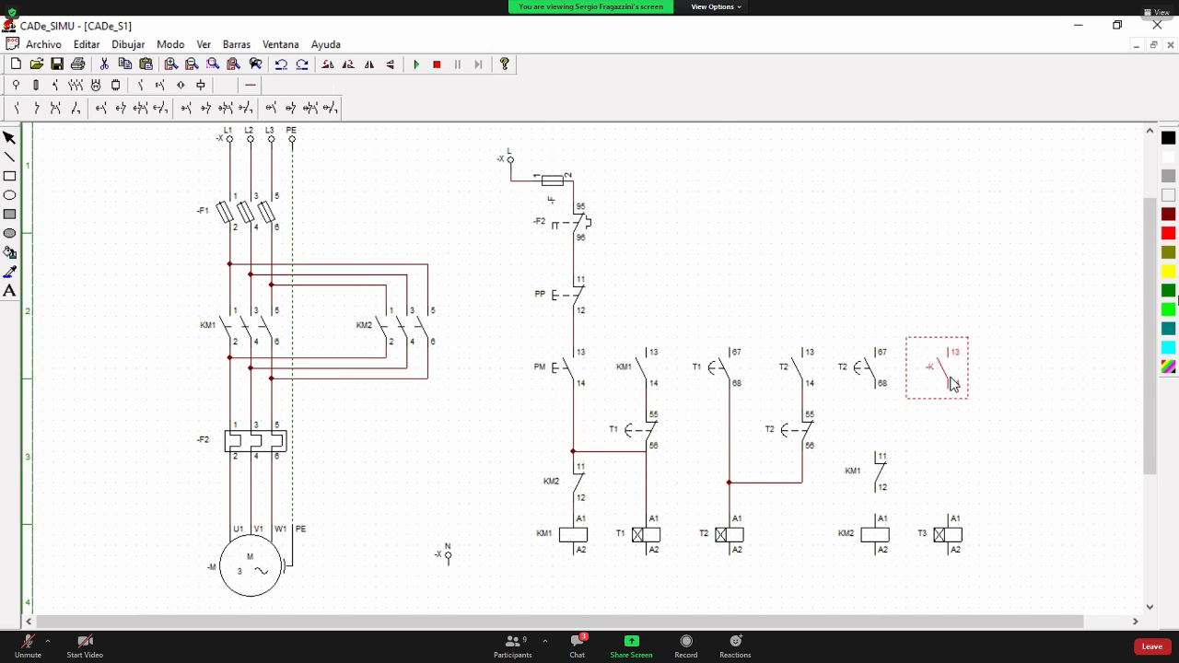
drag(563, 263, 522, 261)
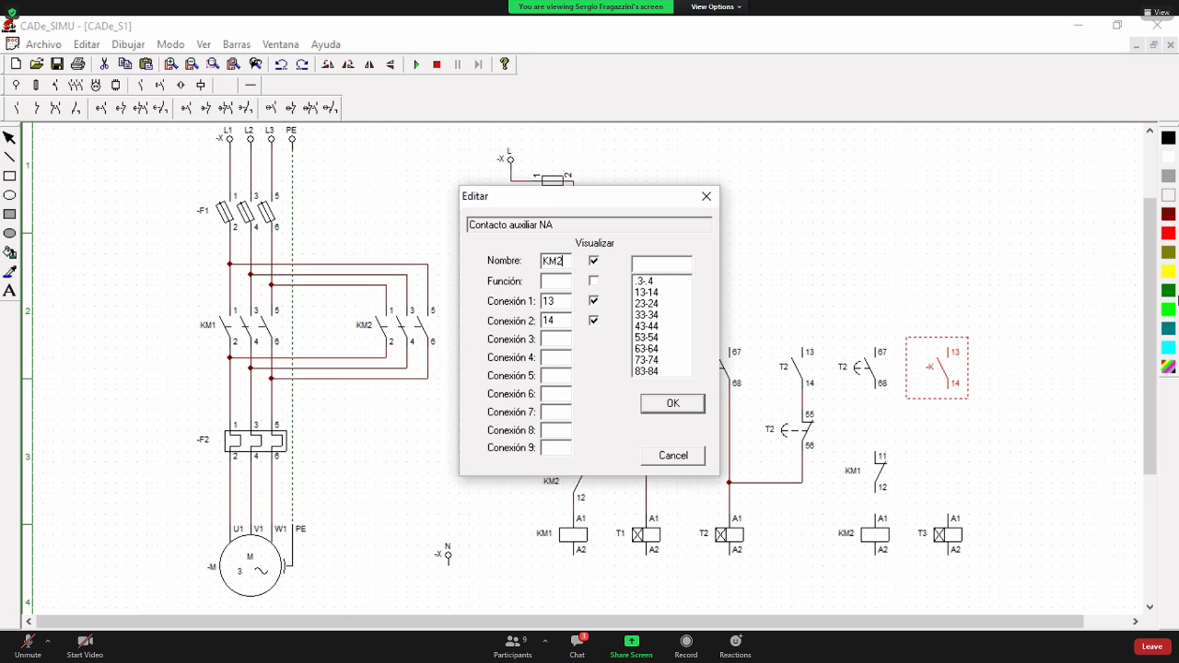
click(682, 406)
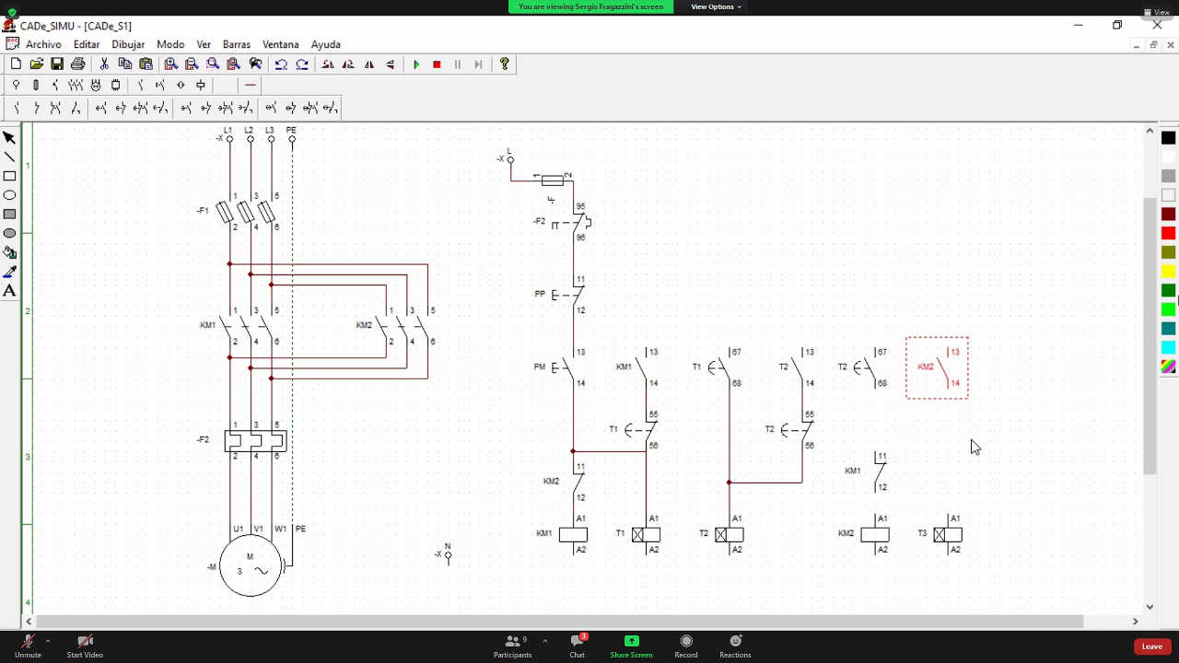
- Place a normally closed on-delay timer contact 55-56 directly below the KM2 contact 13-14 and name it T3
click(122, 109)
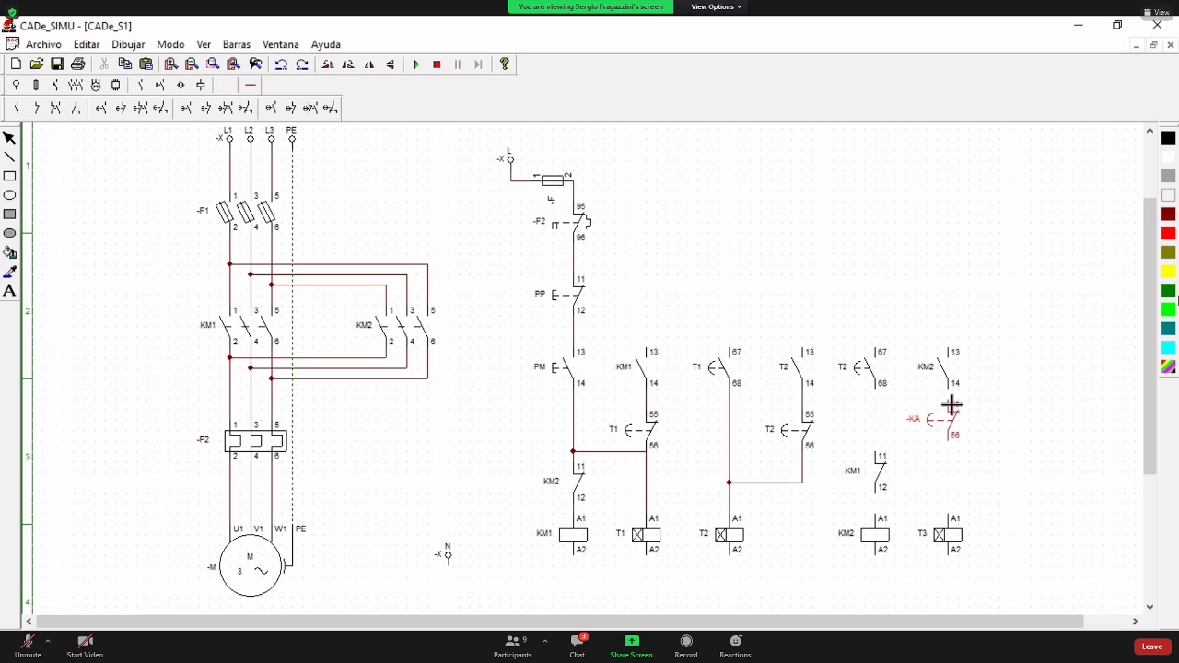
click(951, 405)
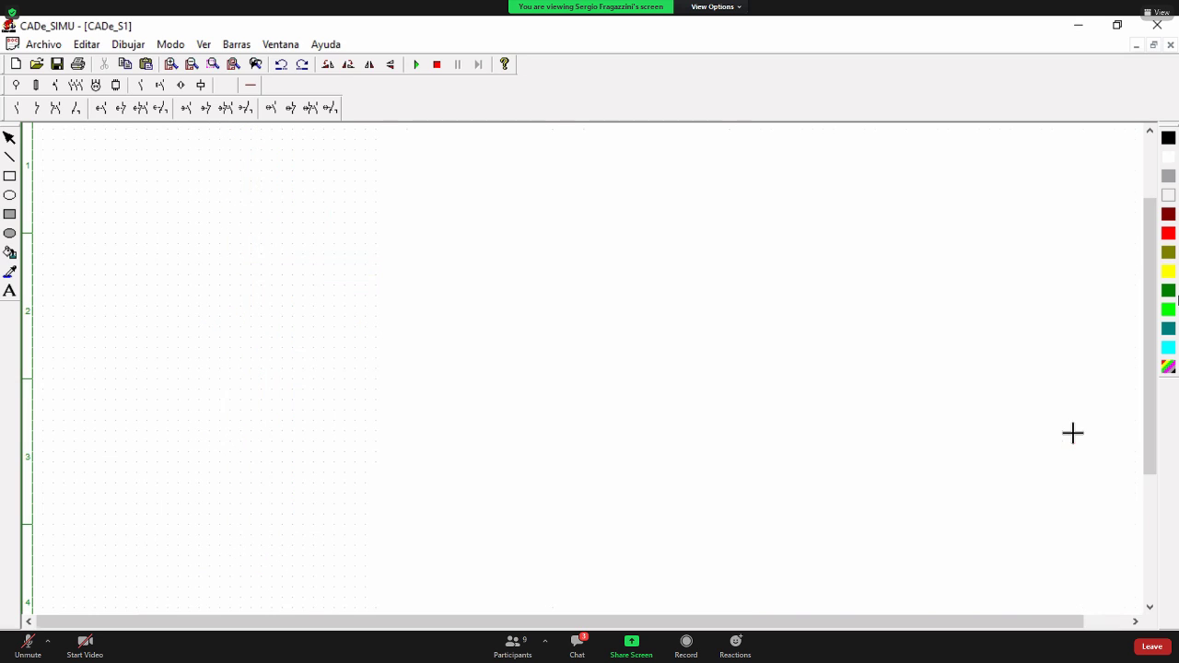
double_click(954, 422)
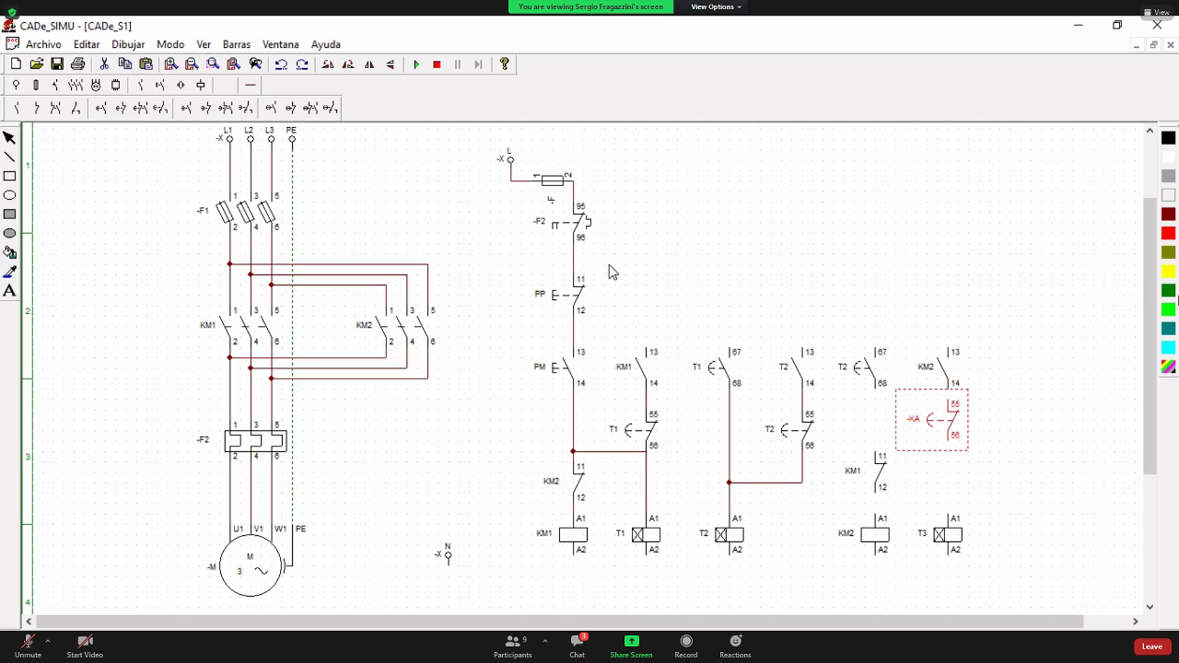
drag(560, 260, 522, 253)
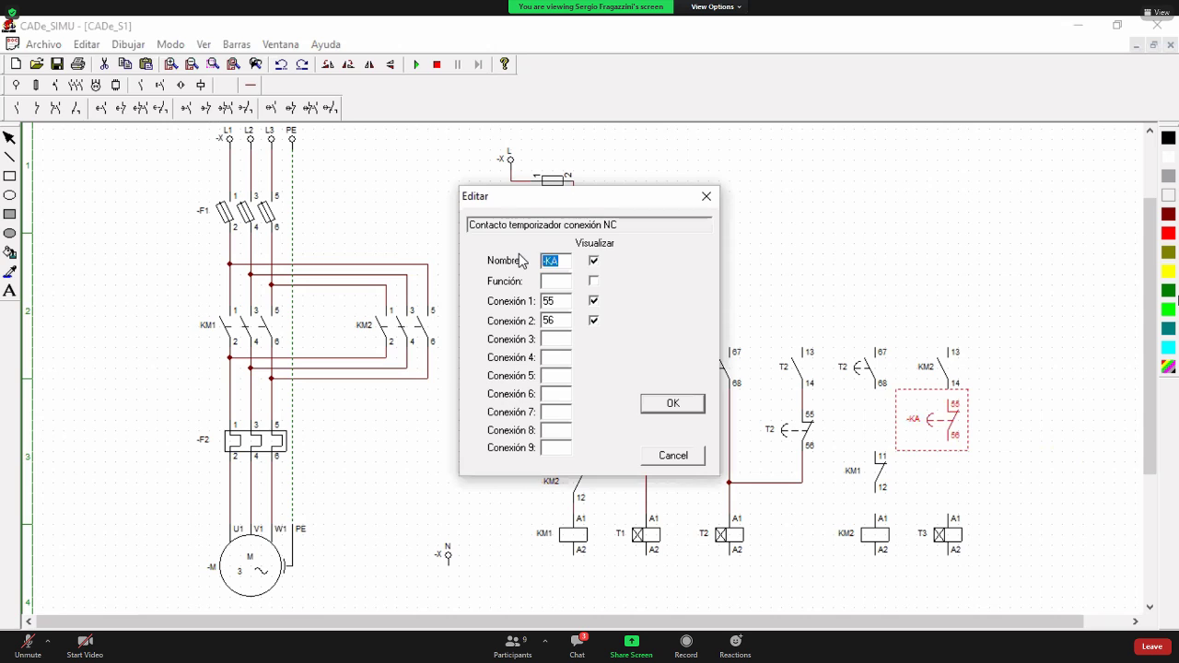
text(T3)
click(658, 402)
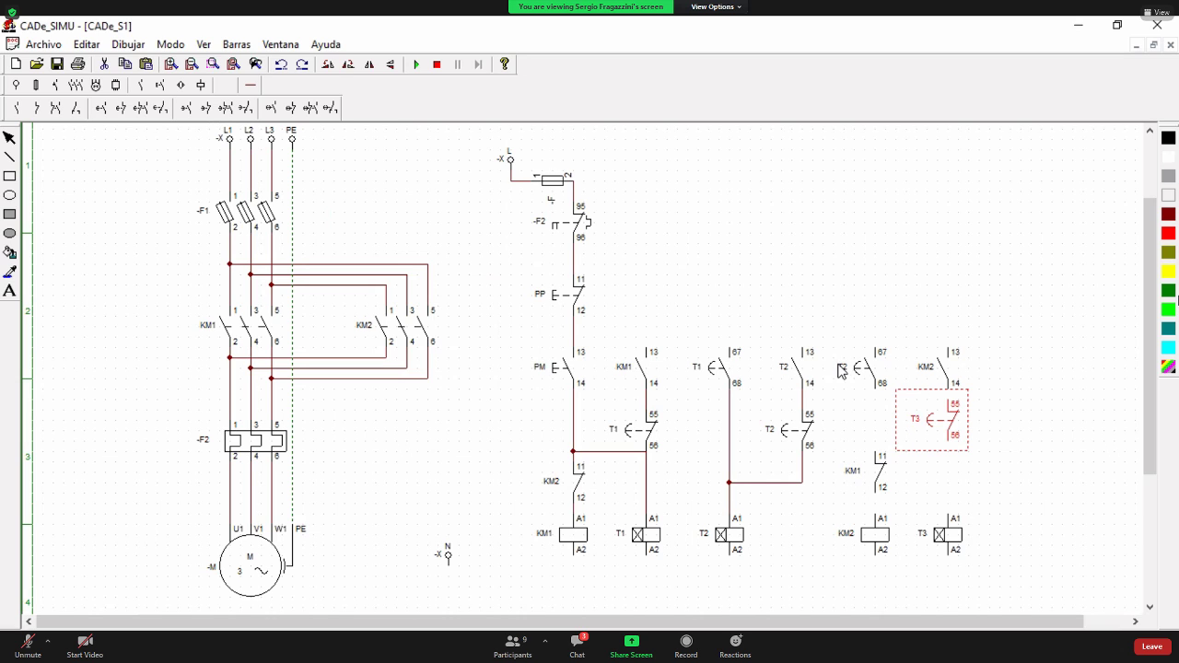
- Wire T2 terminal 68 to terminal 11 of the KM1 contact, and its terminal 12 to A1 of the KM2 coil
click(250, 85)
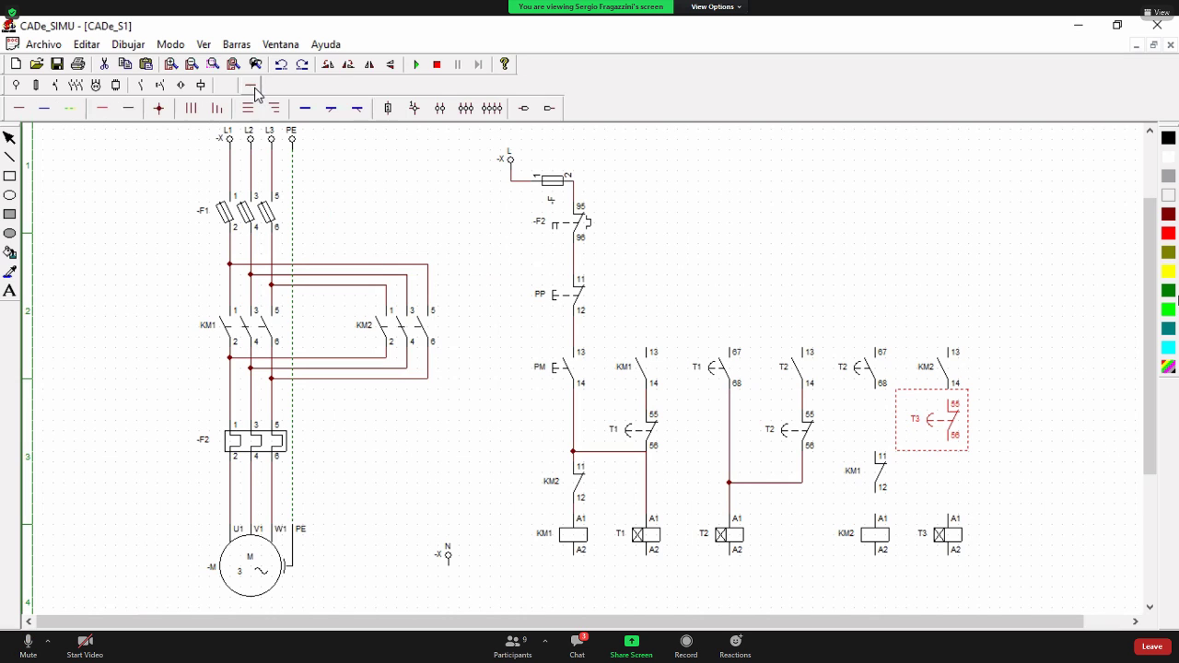
click(18, 108)
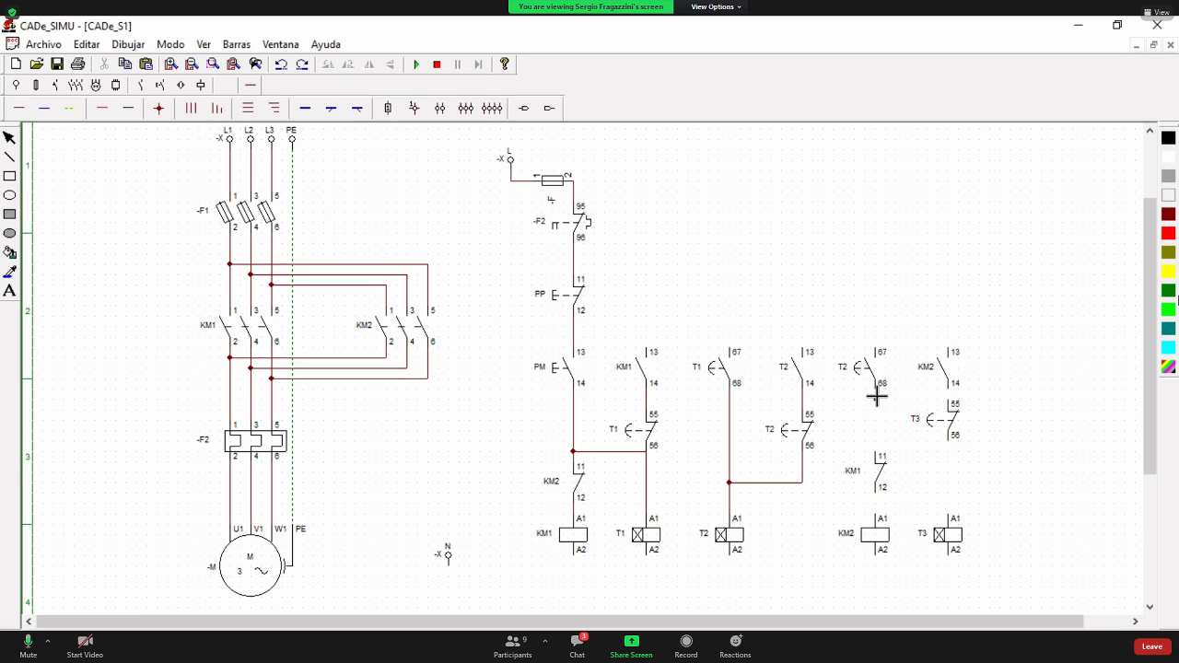
drag(876, 410, 879, 453)
click(884, 512)
- Replace the stray wire below T3 terminal 56 with a link to the line above the KM1 contact, and wire it to A1 of T3
click(950, 456)
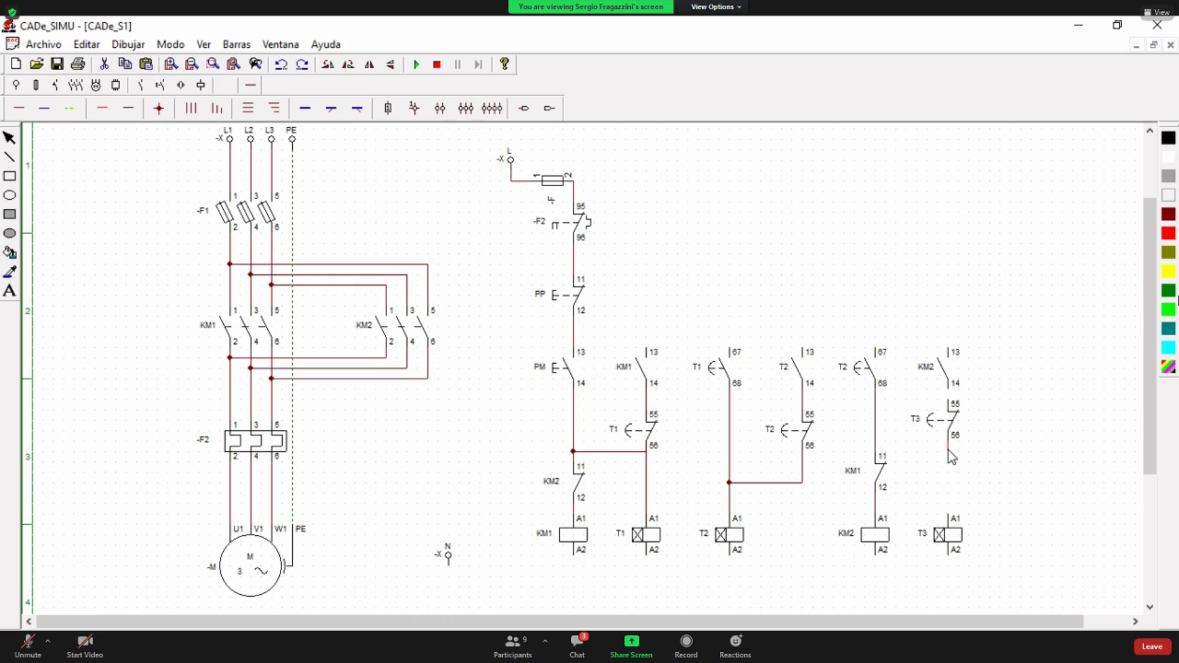
key(Delete)
click(18, 110)
drag(952, 448, 886, 444)
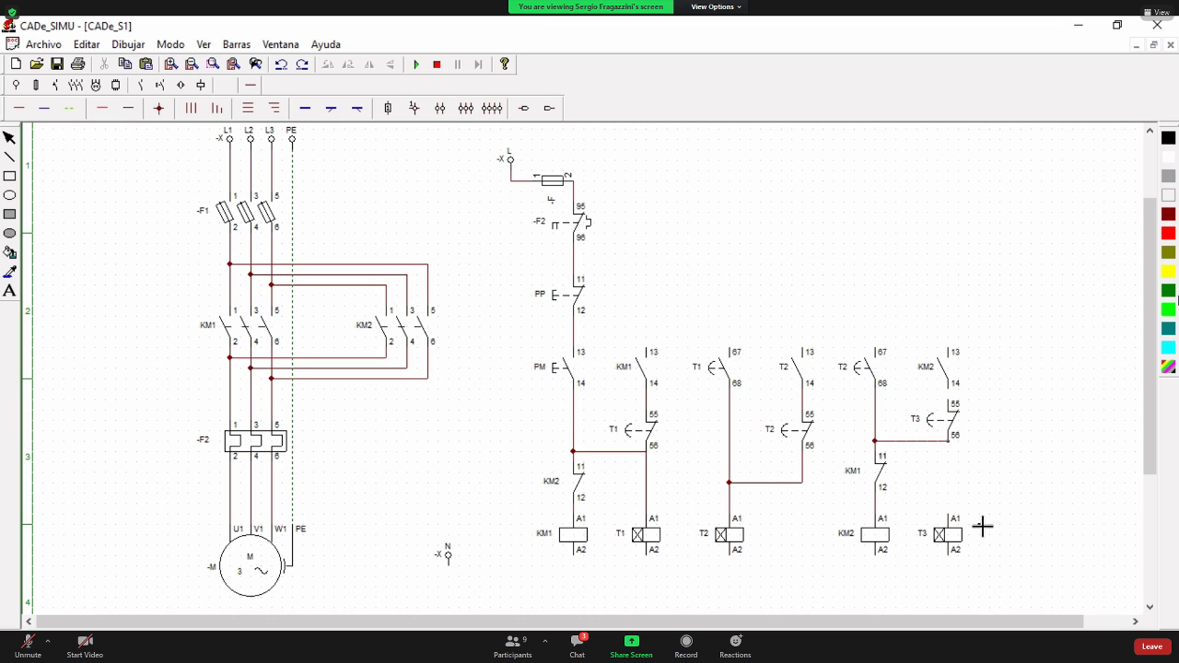
drag(951, 514, 951, 449)
- Draw a phase line from KM2 terminal 13 to the line below PP, and connect the upper terminals of the contacts in between
click(19, 109)
drag(955, 329, 574, 327)
drag(652, 348, 653, 334)
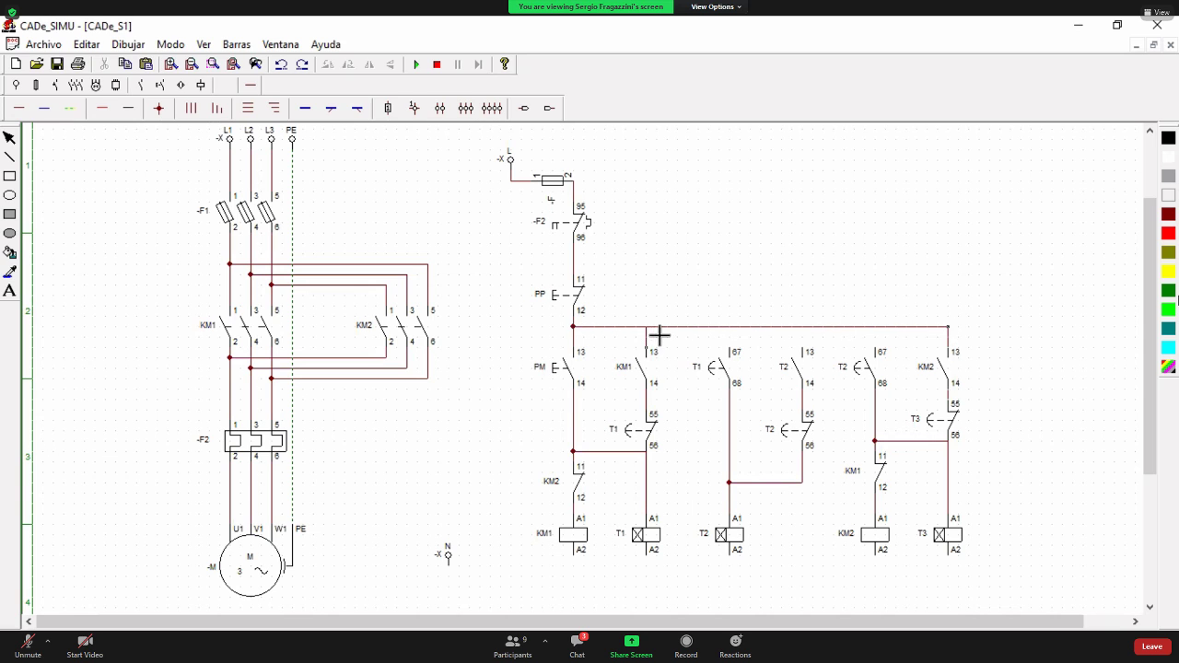
drag(733, 354, 734, 331)
drag(805, 342, 805, 333)
drag(878, 332, 877, 332)
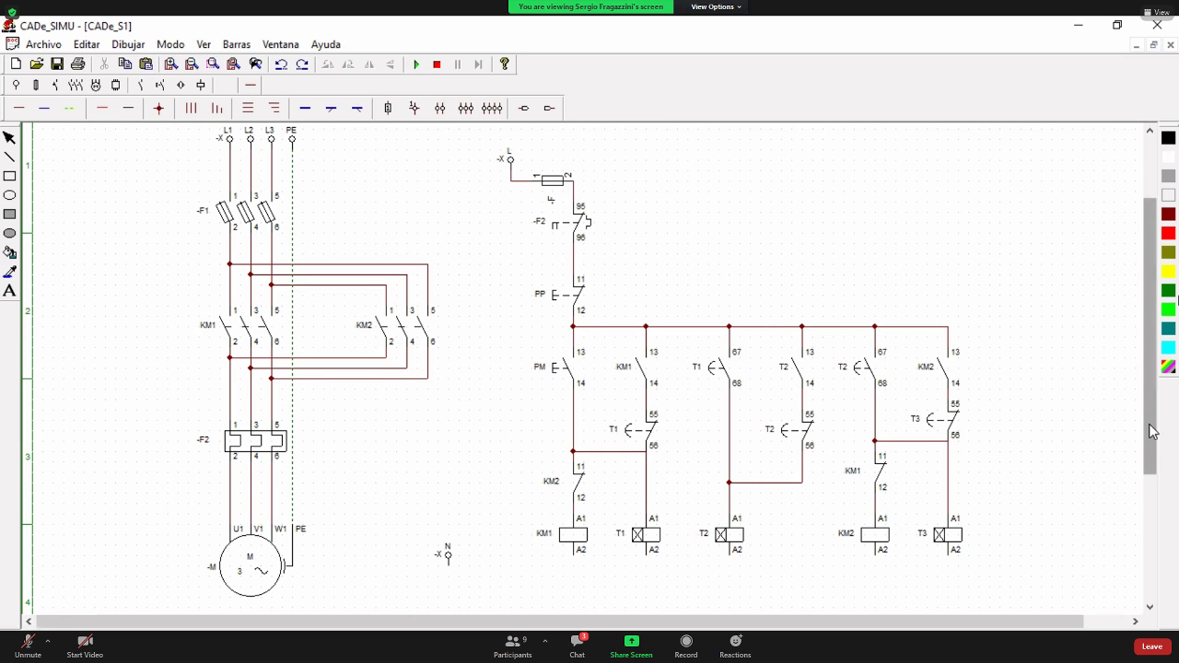
- Draw a neutral wire from A2 of the T3 coil to terminal N, and connect A2 of the KM1, T1, T2 and KM2 coils
drag(1151, 431, 1151, 437)
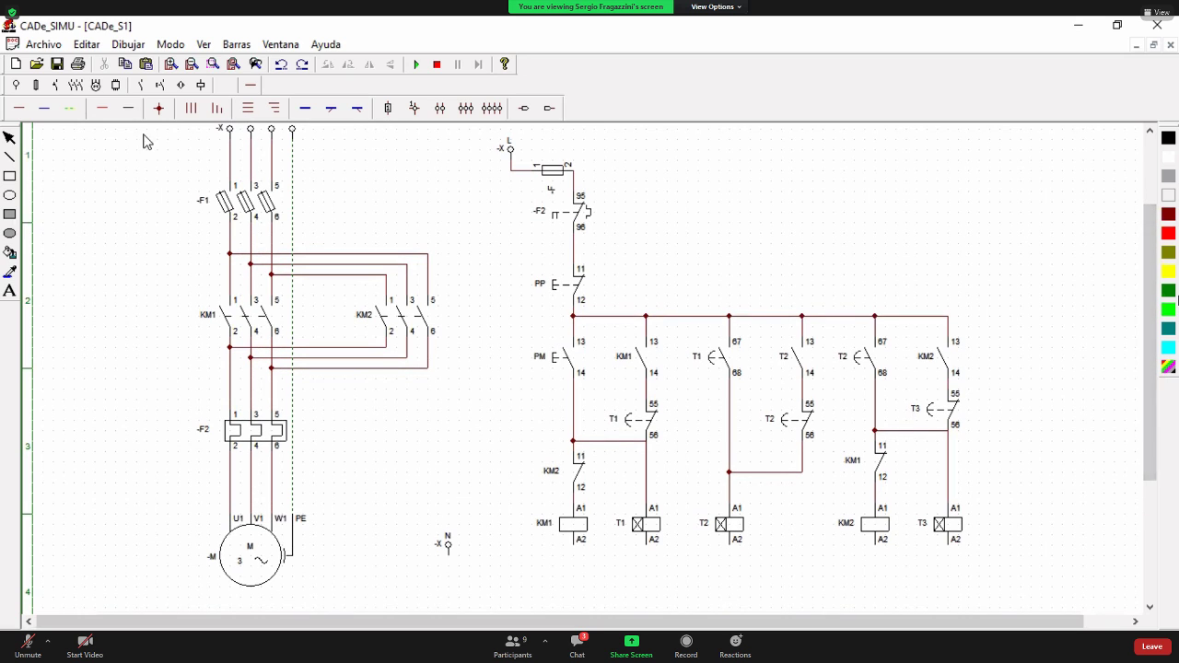
click(43, 112)
drag(948, 546, 450, 558)
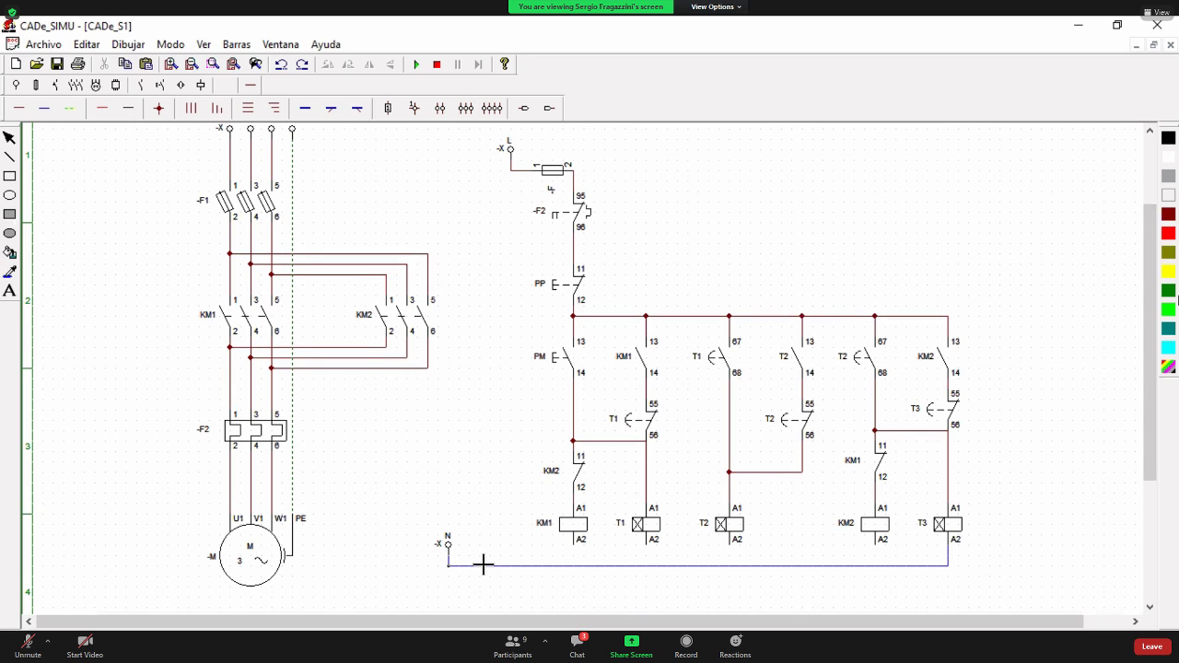
drag(574, 551, 573, 565)
drag(646, 544, 647, 566)
mouse_move(732, 547)
mouse_down()
mouse_move(742, 561)
mouse_move(730, 566)
mouse_up()
drag(880, 550, 875, 565)
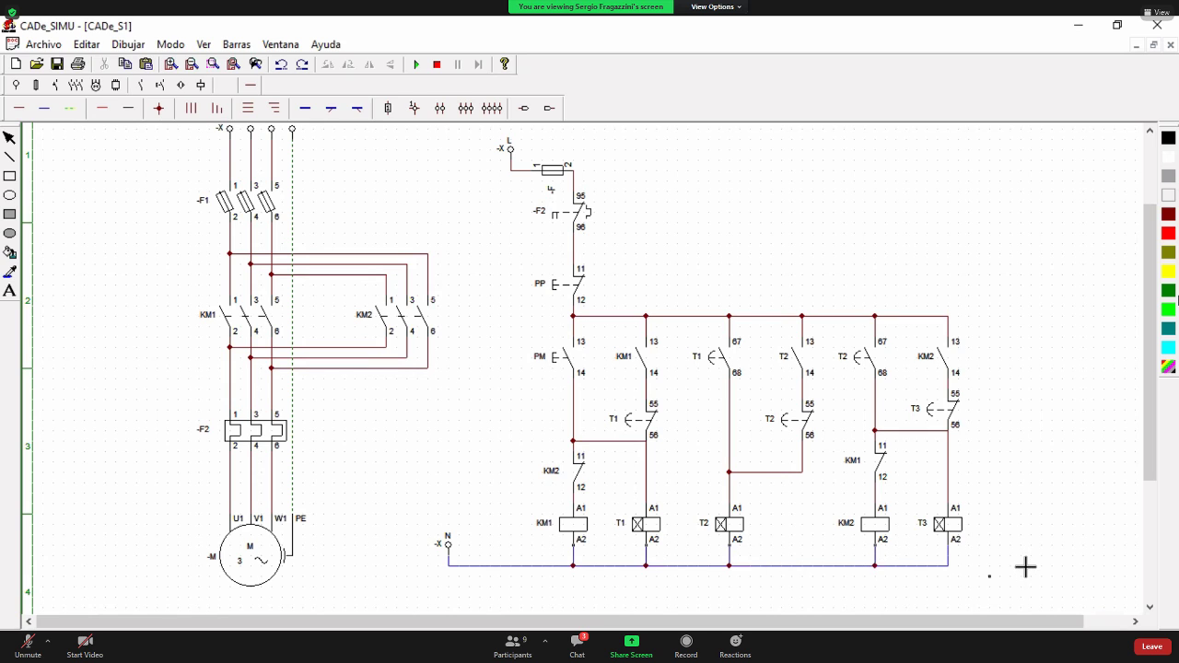
key(Escape)
key(alt+Tab)
key(alt+Tab)
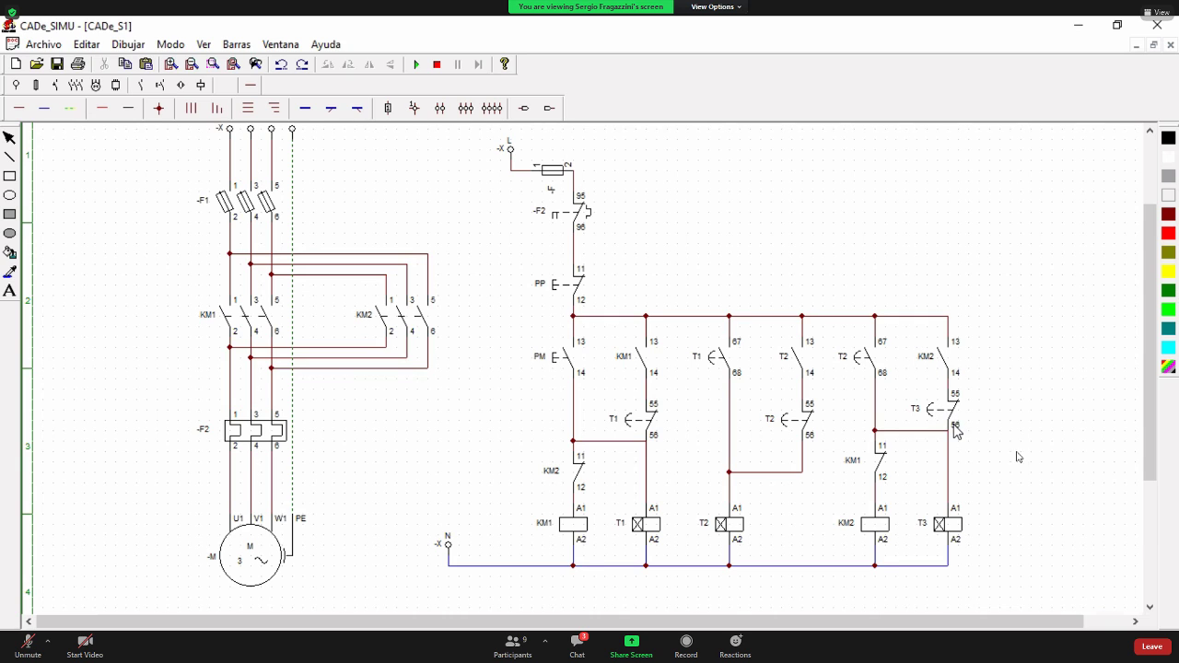
- In the Zoom meeting chat, send everyone the messages "NO SE ESCUCHA" and "LA PANTALLA SI LA VEMOS"
click(575, 655)
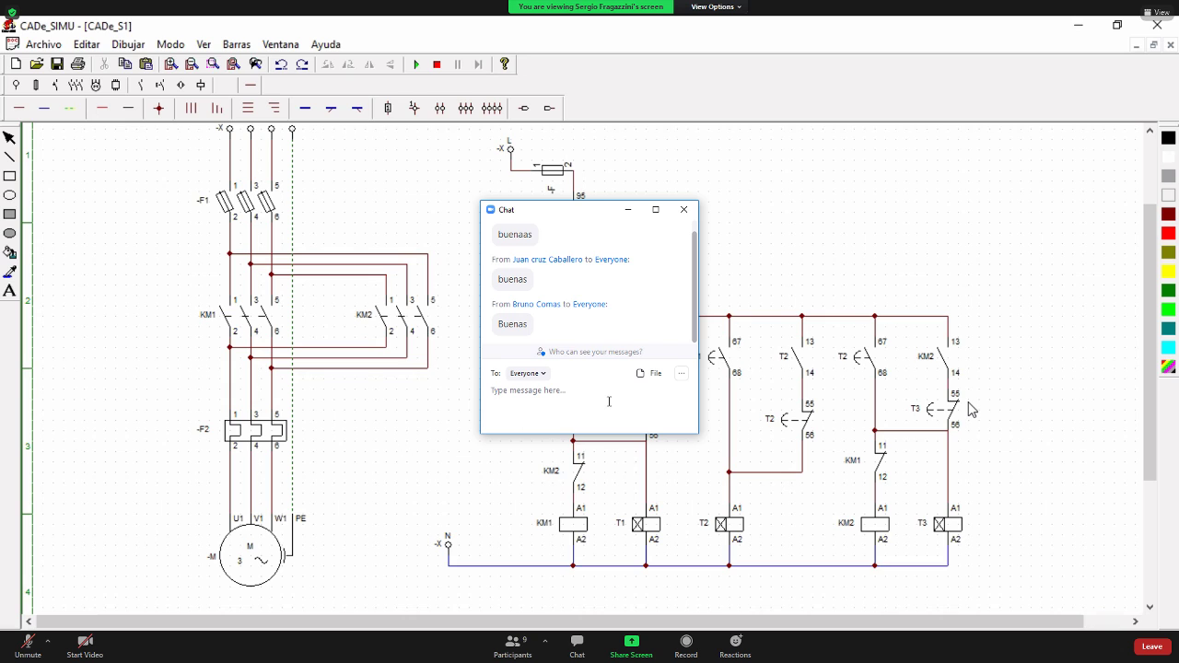
text(NO SE ESCUCHA)
key(Return)
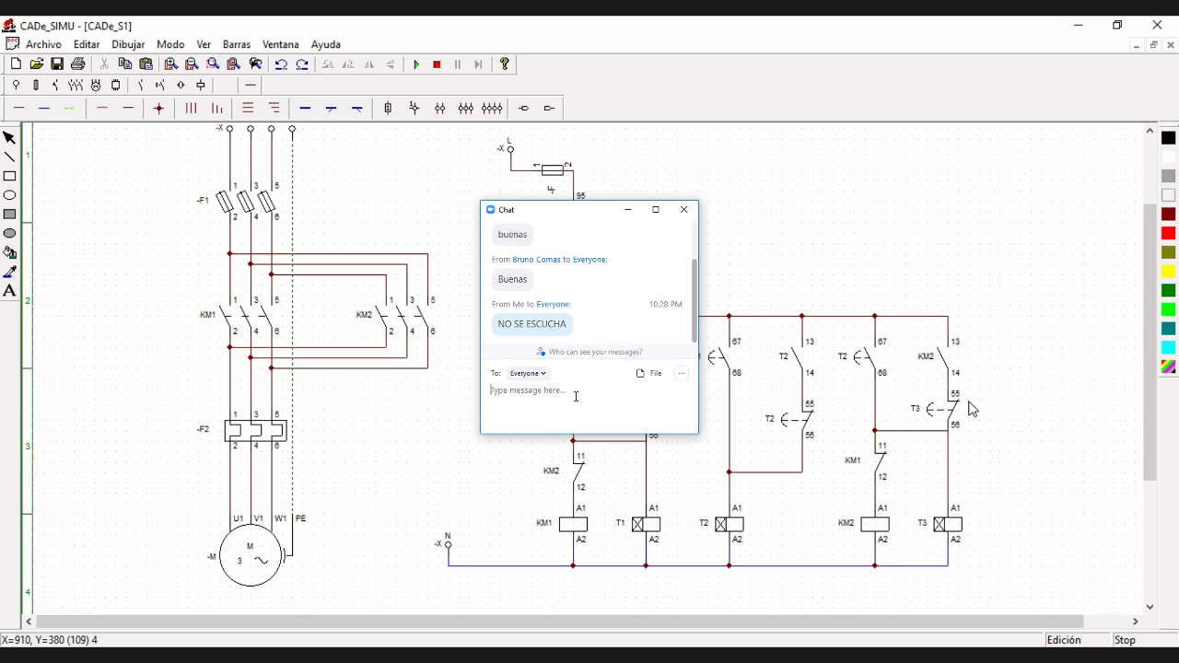
text(LA PANTALLA SI LA VEMOS)
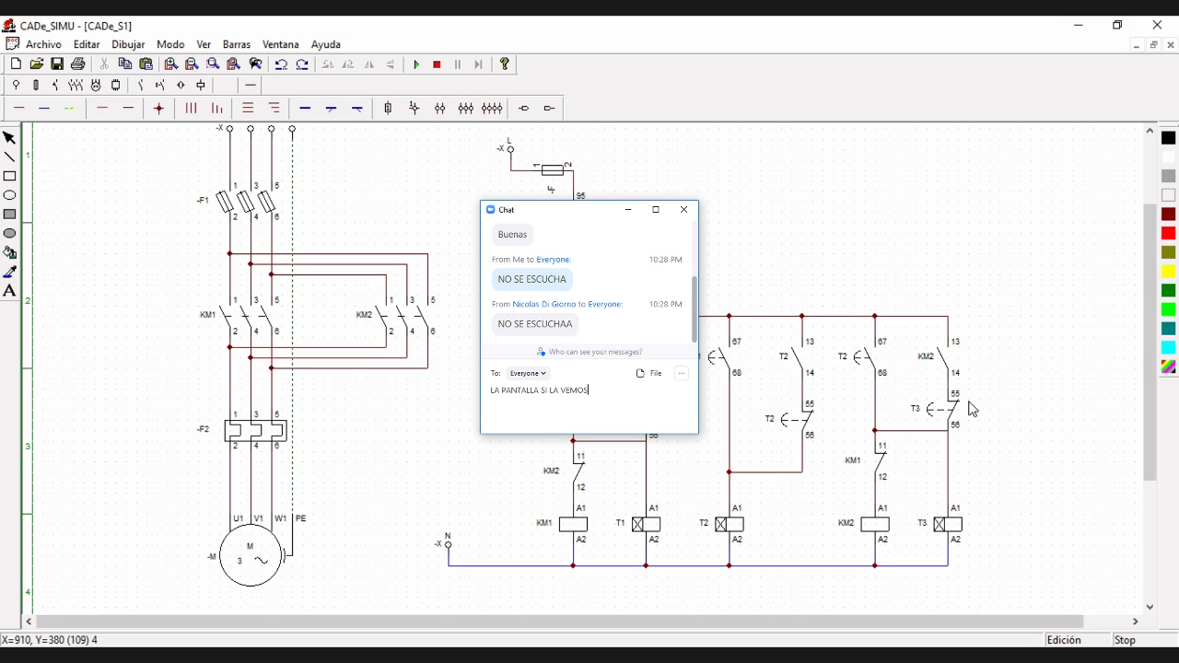
key(Return)
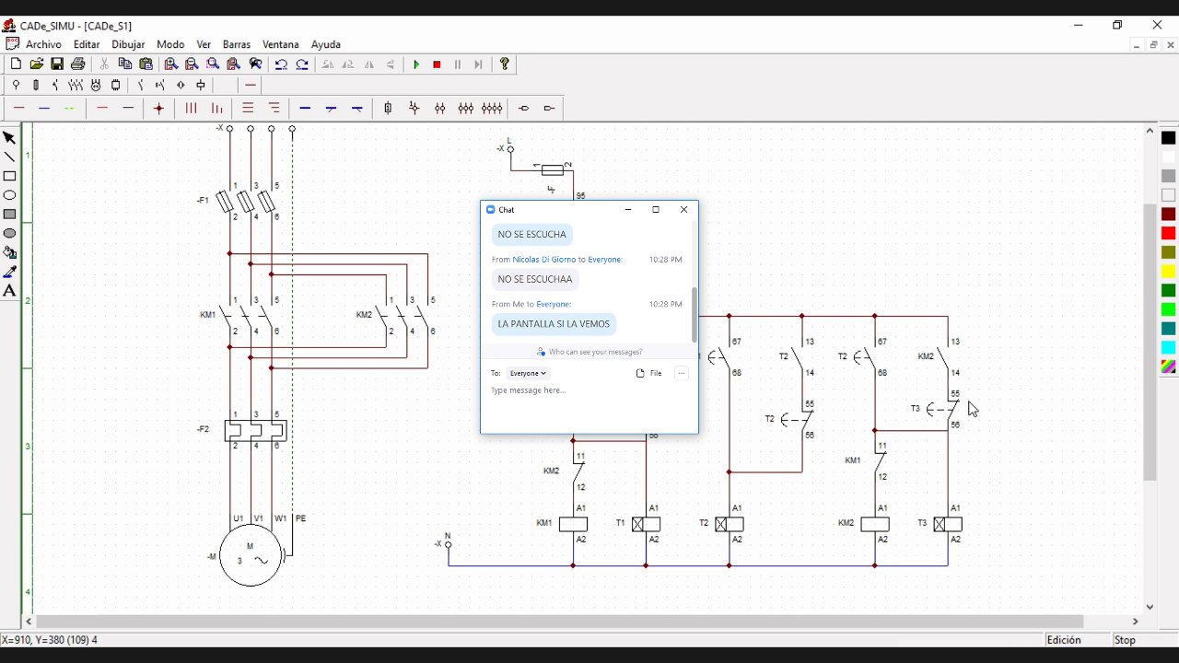
- Send everyone in the meeting chat the message "EL MOUSE SI LO VEMOS MOVERSE"
text(EL MOUSE SI S)
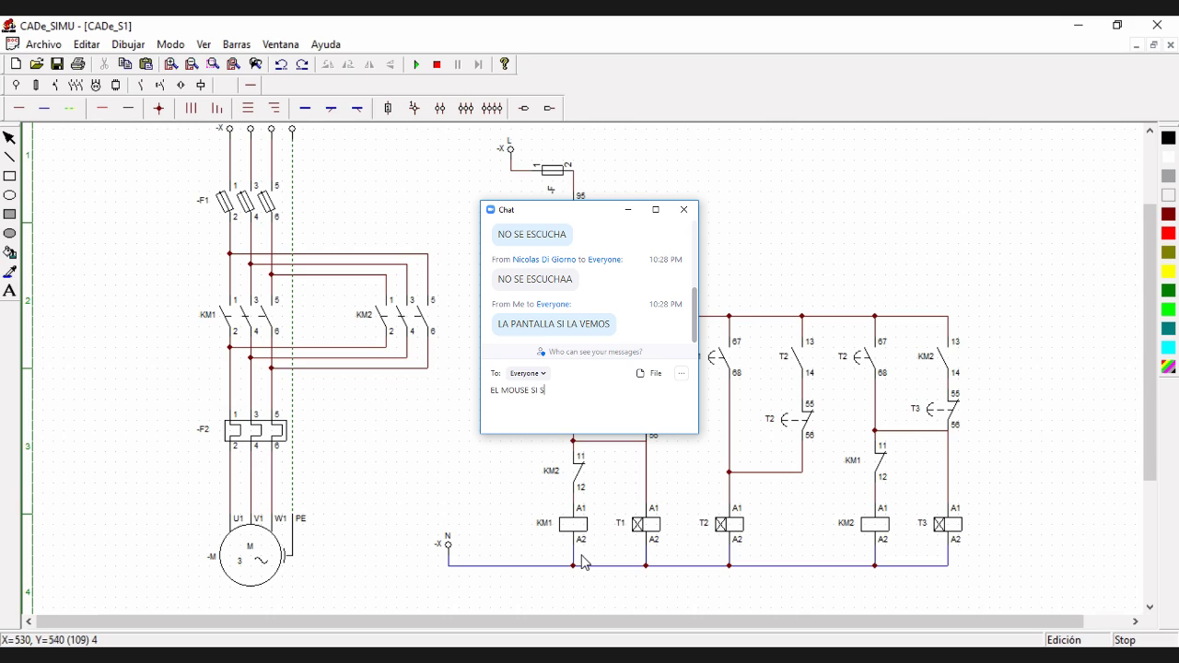
text(E MUEVE)
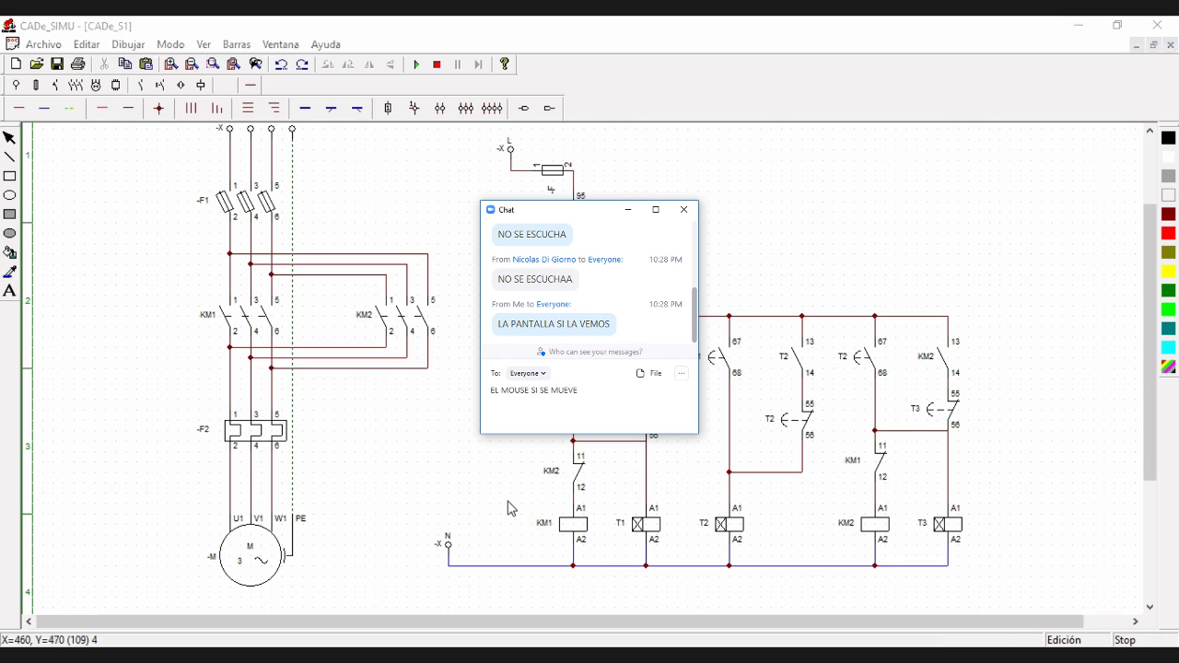
key(BackSpace)
key(BackSpace)
key(BackSpace)
key(BackSpace)
key(BackSpace)
key(BackSpace)
key(BackSpace)
key(BackSpace)
text(LO VEMOS MOVERSE)
key(Return)
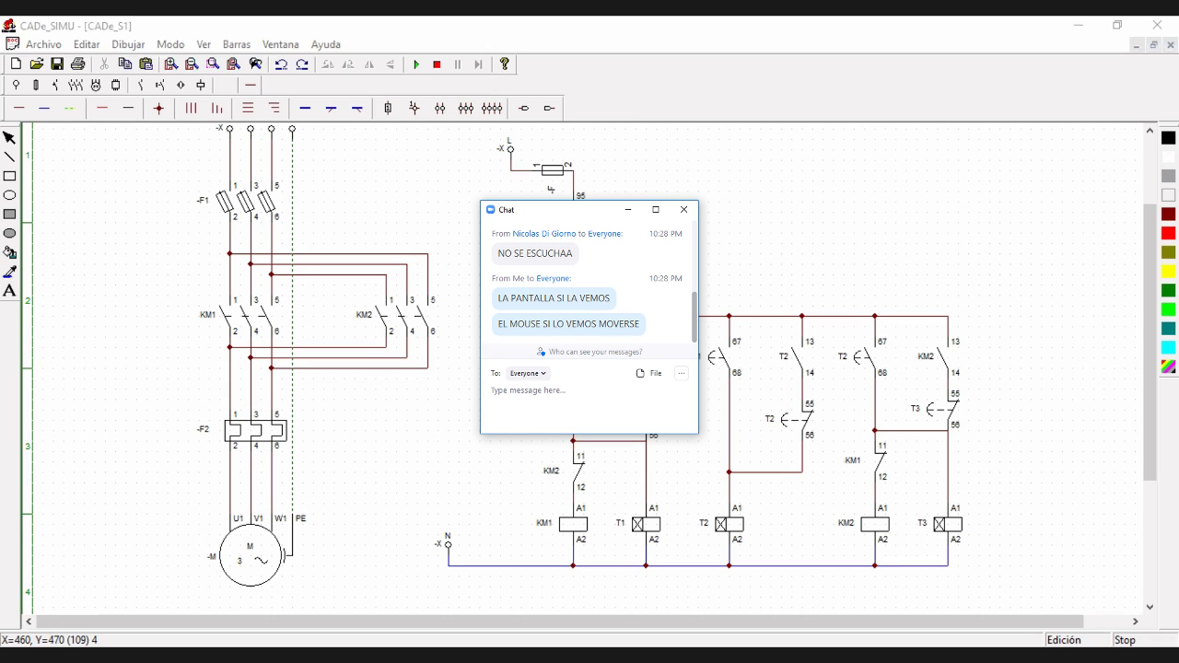
- Send everyone in the meeting chat "no hay drama", "no sabíamos como decirle porque no nos escuchaba tampoco jaja" and "ok"
click(684, 210)
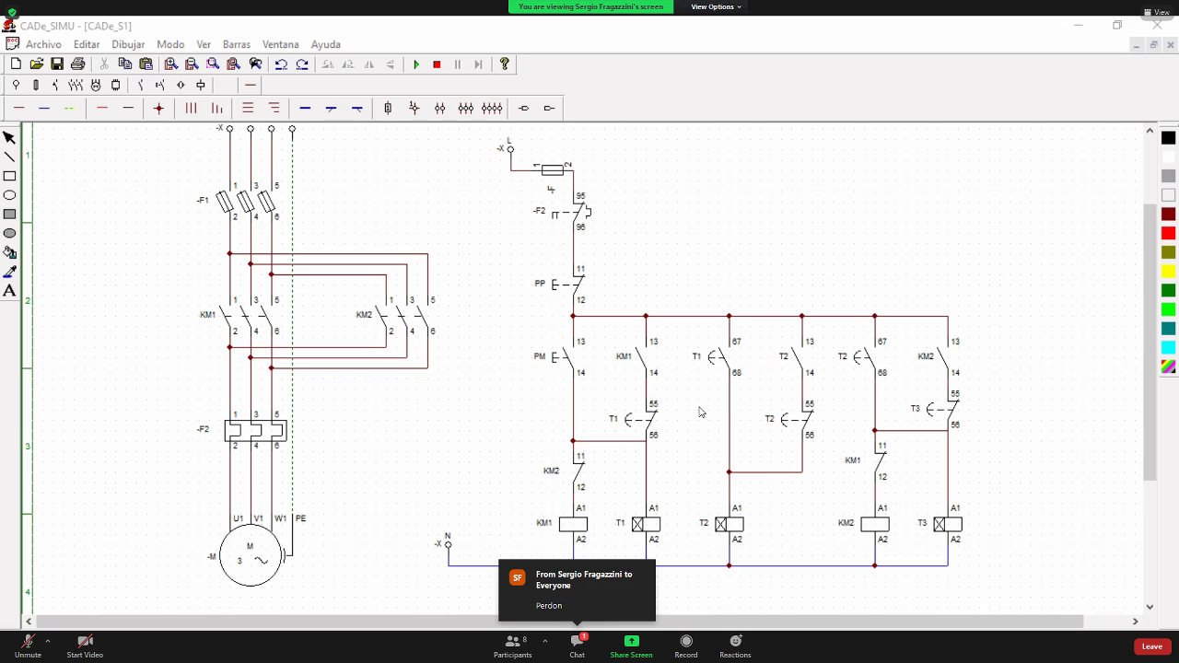
click(577, 645)
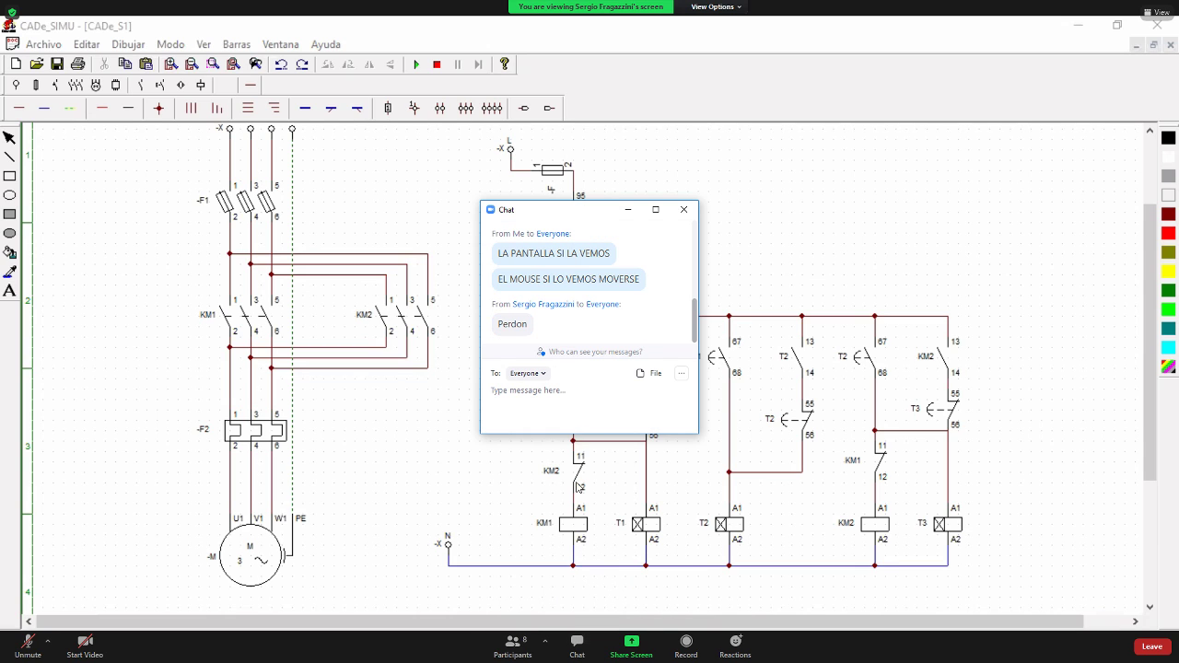
text(no hay drama)
key(Return)
text(no nos escuchaba tampoco jaja)
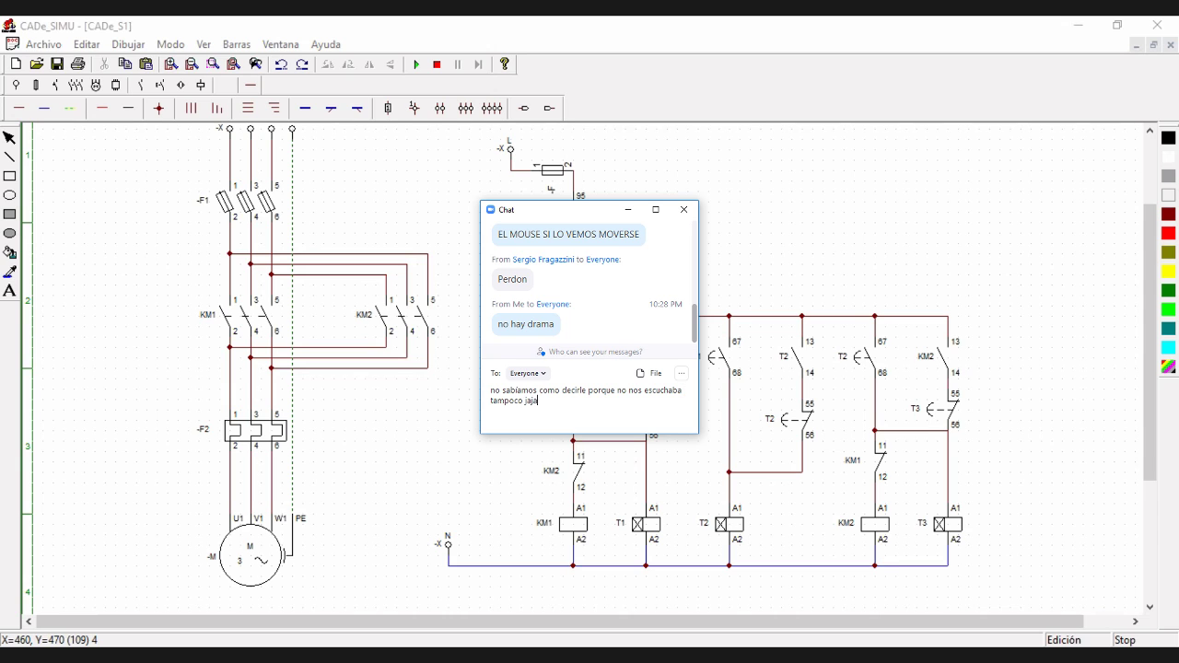
key(Return)
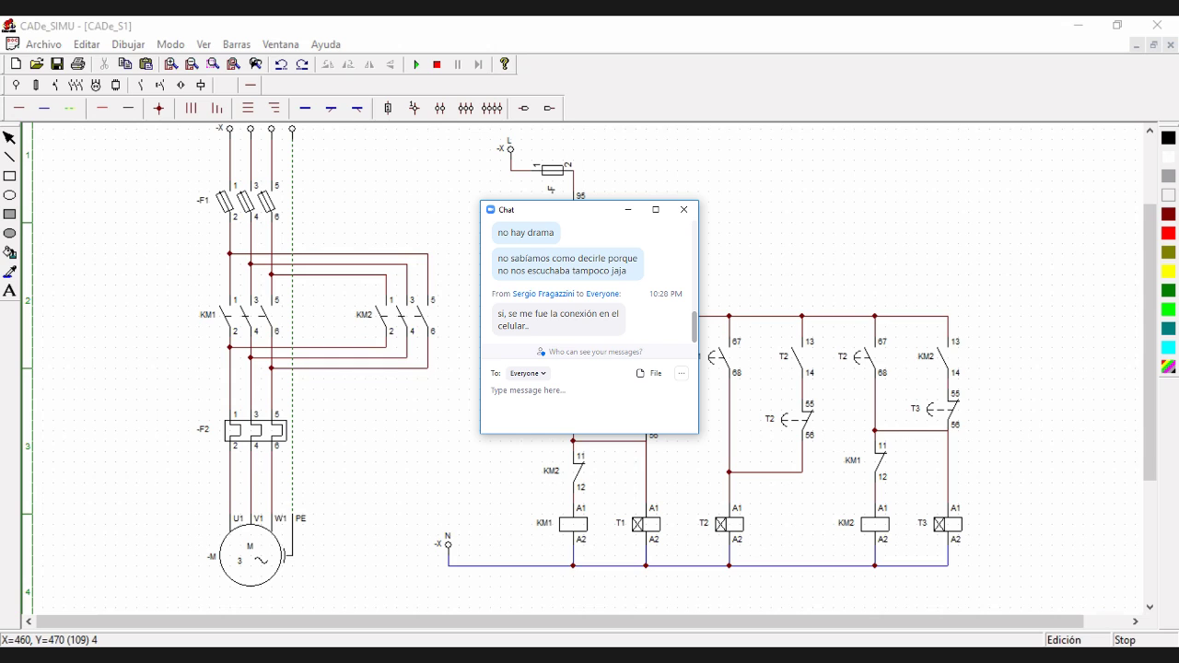
text(ok)
key(Return)
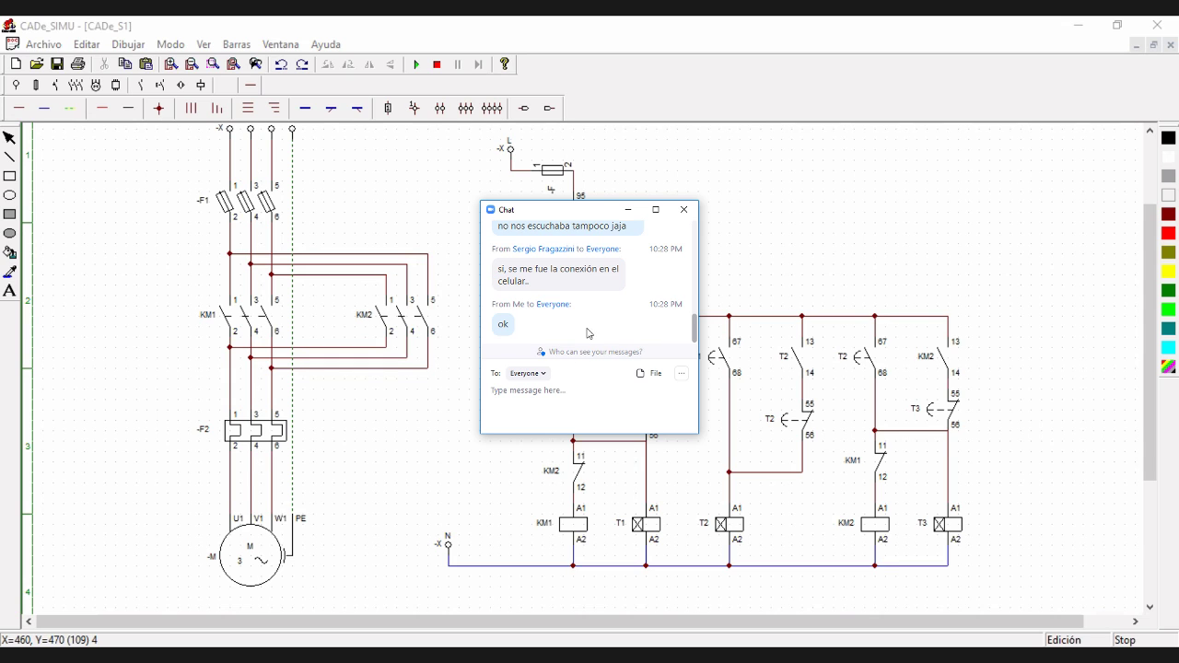
- Reread the earlier messages in the meeting chat and close the chat window
scroll(594, 322, up, 1)
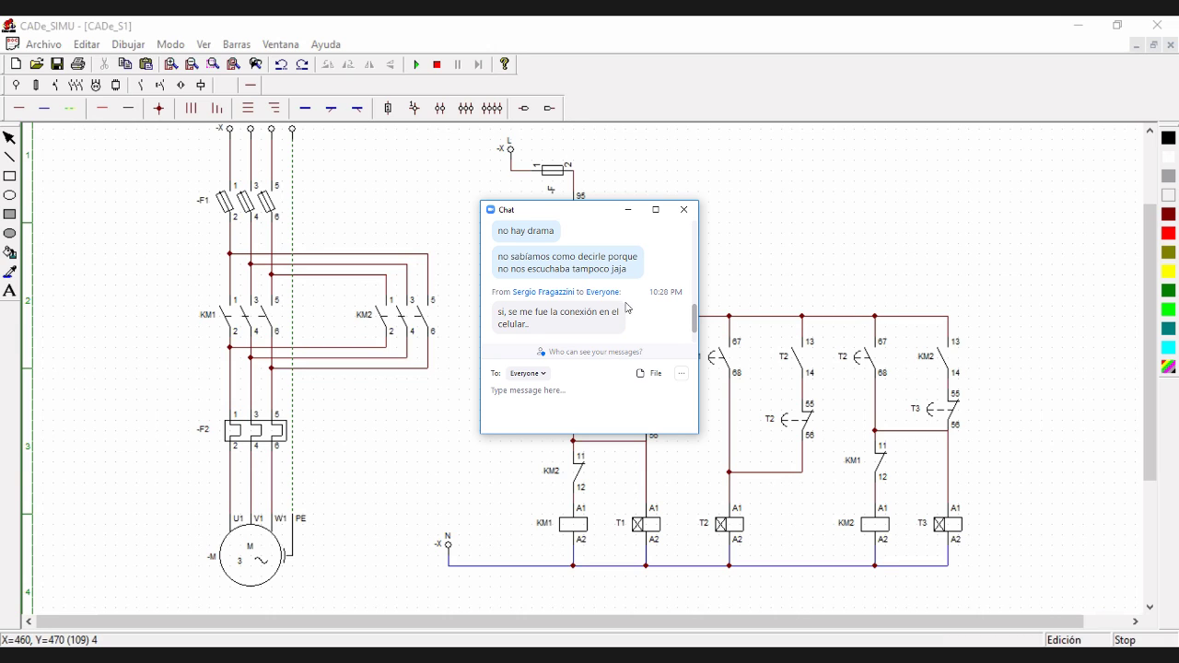
scroll(633, 306, down, 1)
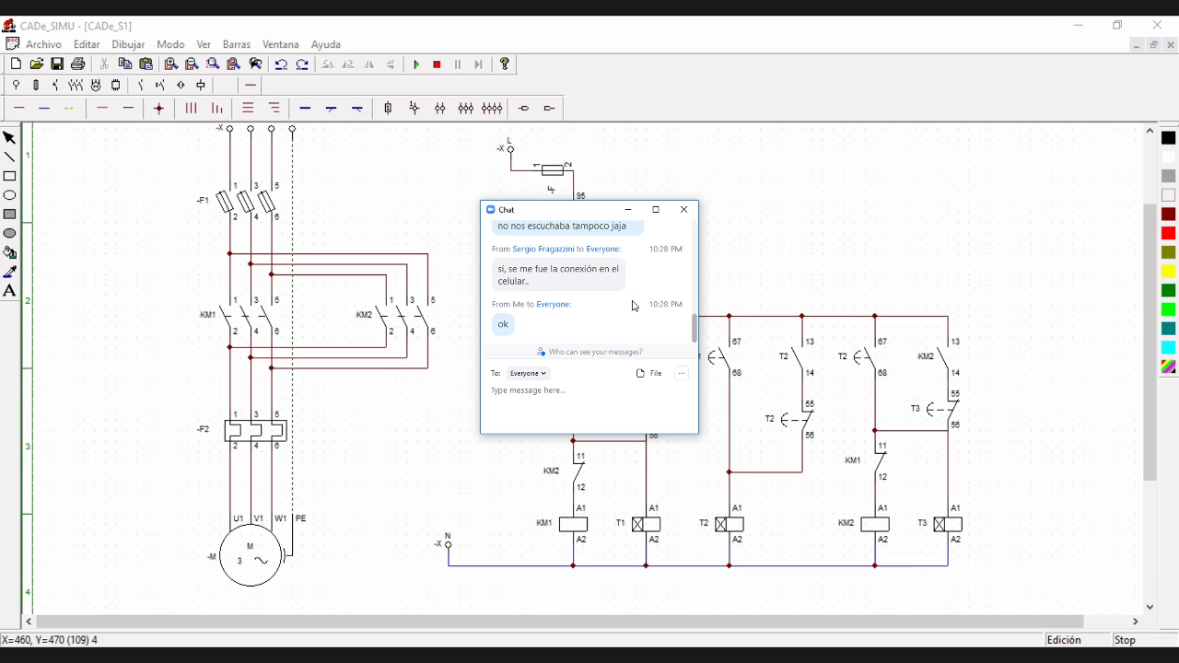
scroll(632, 306, up, 2)
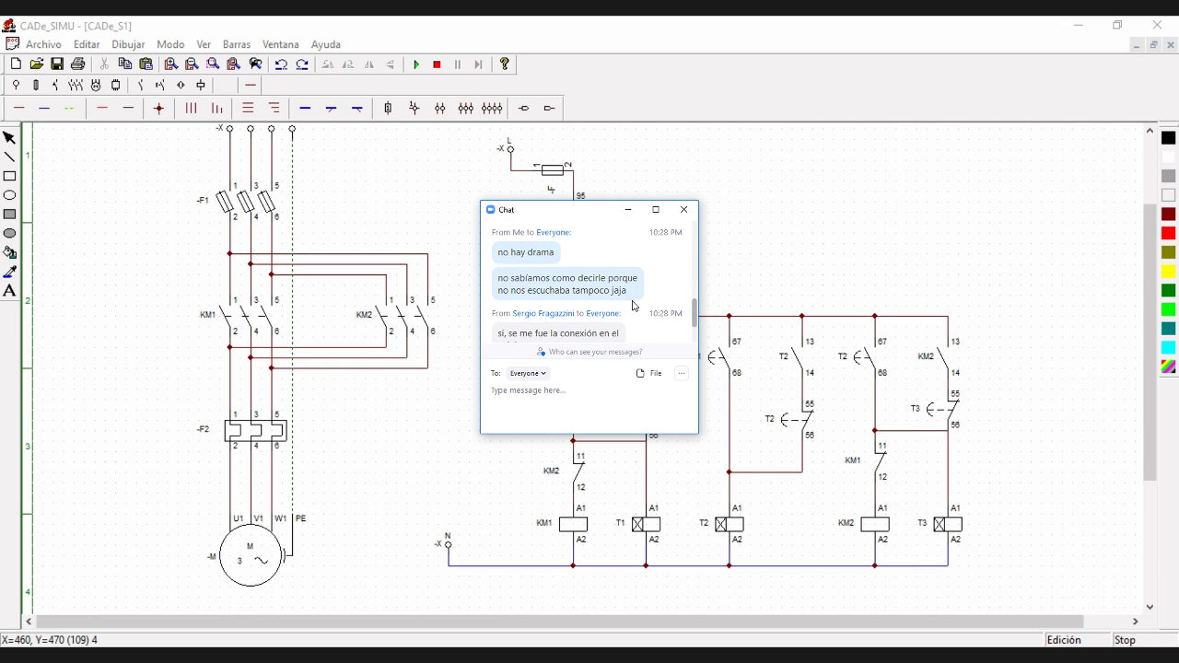
scroll(673, 289, down, 2)
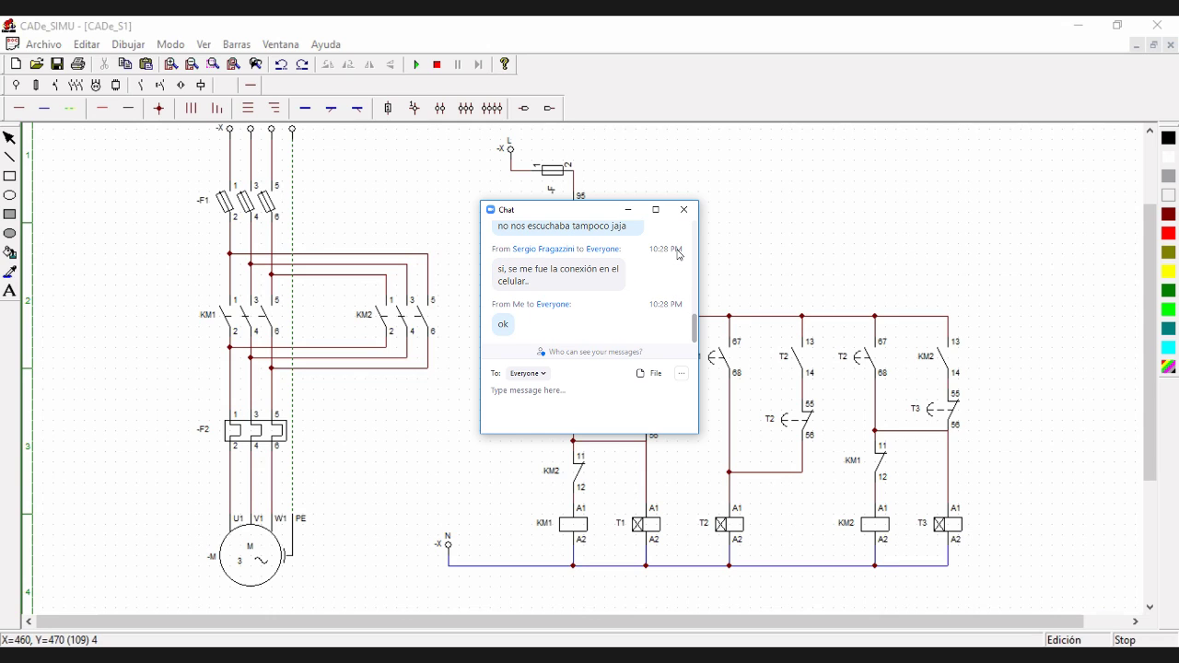
scroll(677, 254, up, 5)
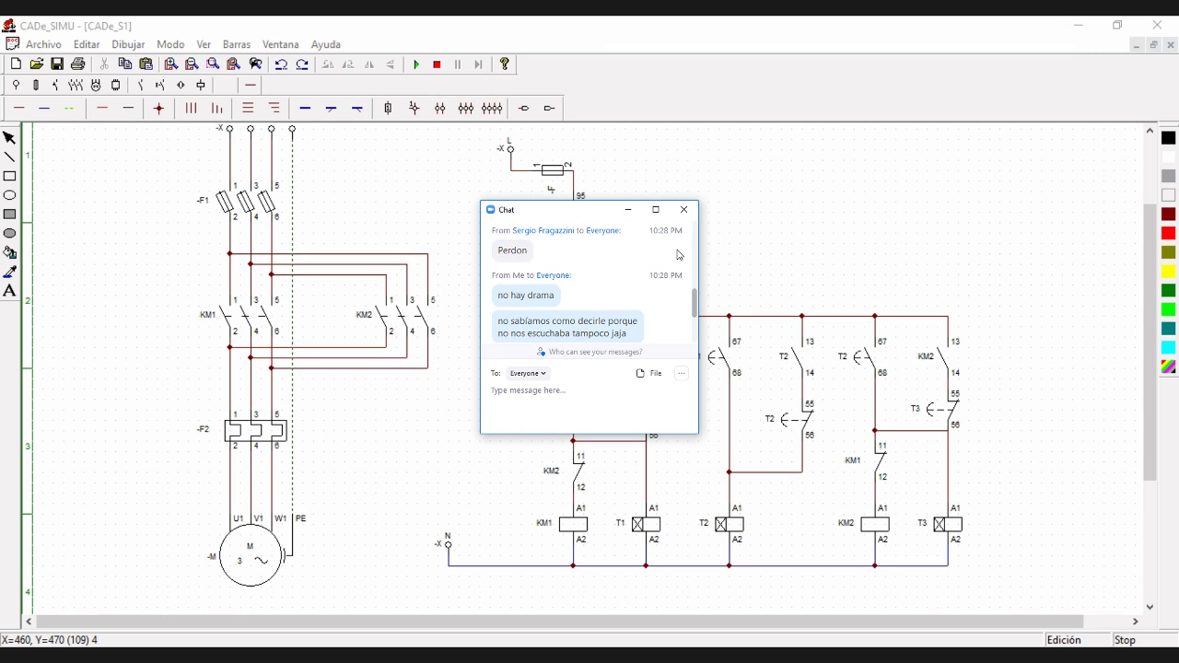
scroll(678, 254, up, 5)
scroll(677, 254, down, 5)
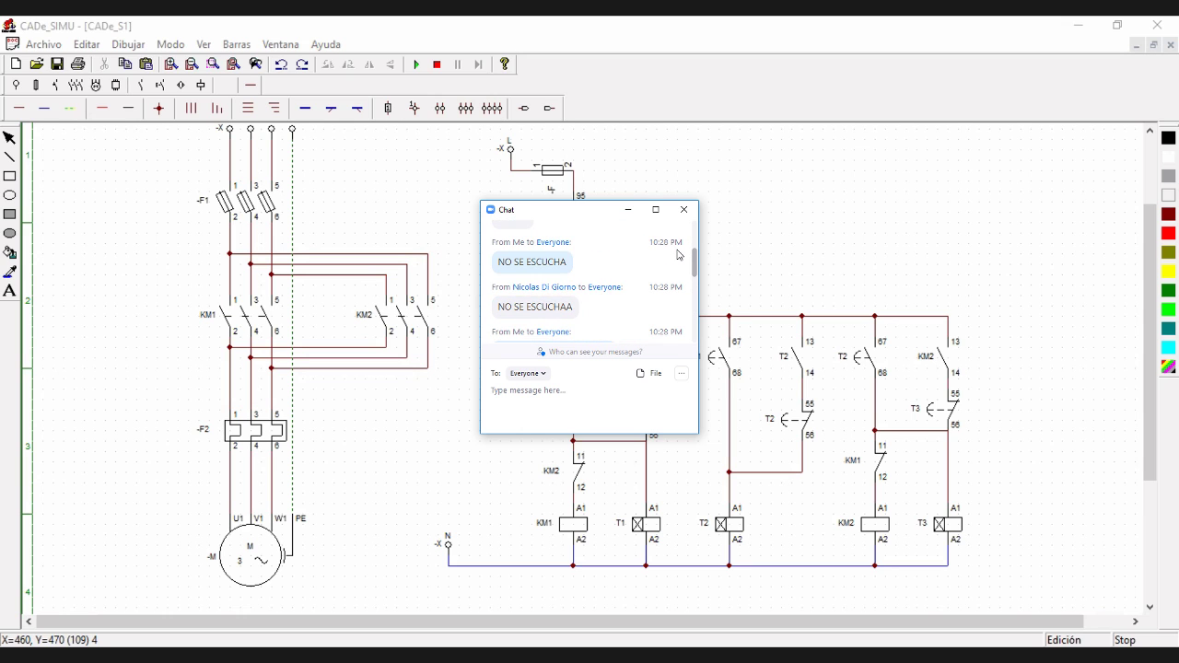
scroll(678, 255, down, 1)
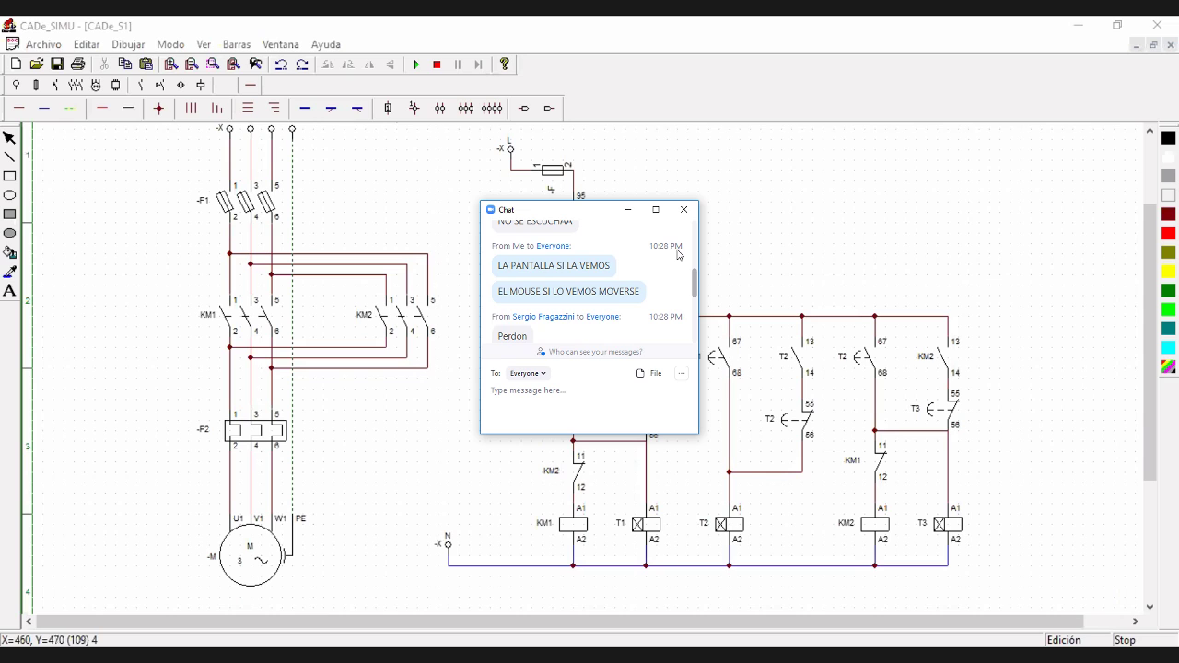
scroll(678, 254, down, 3)
scroll(678, 254, down, 4)
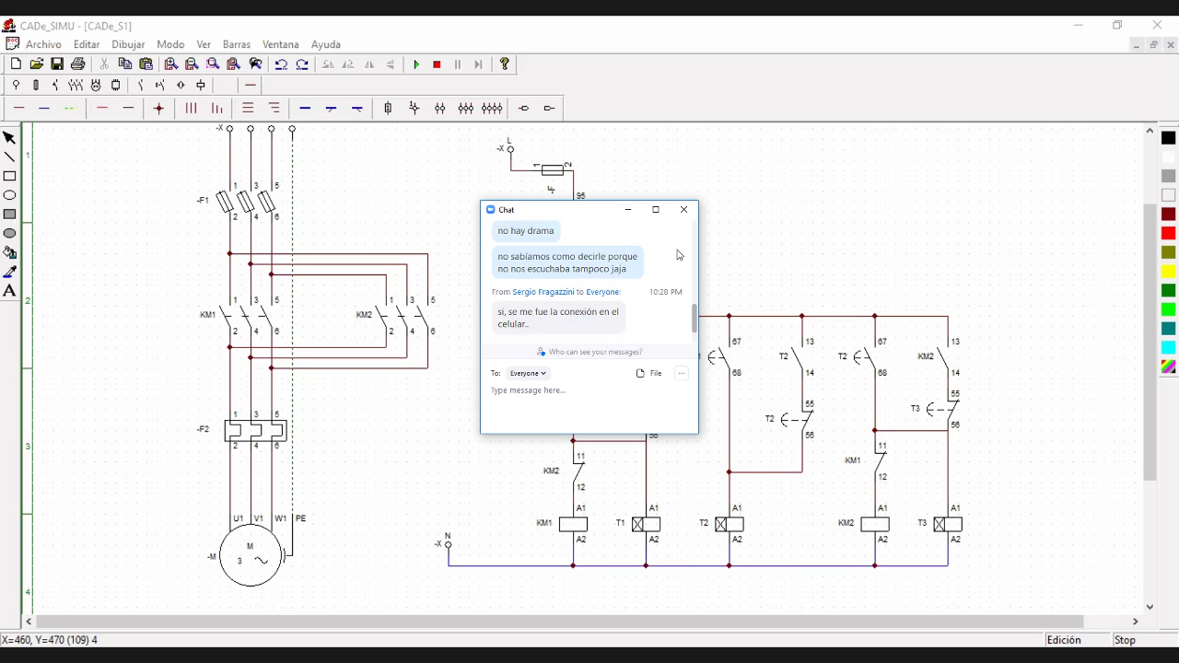
click(684, 210)
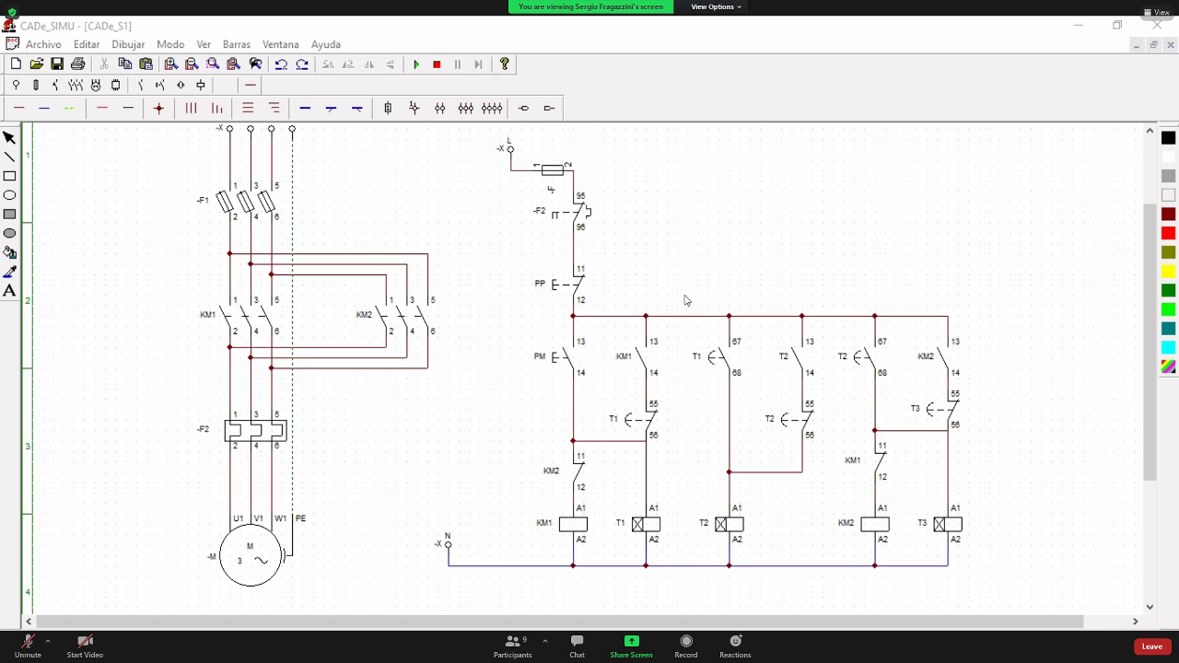
key(alt+a)
key(alt+a)
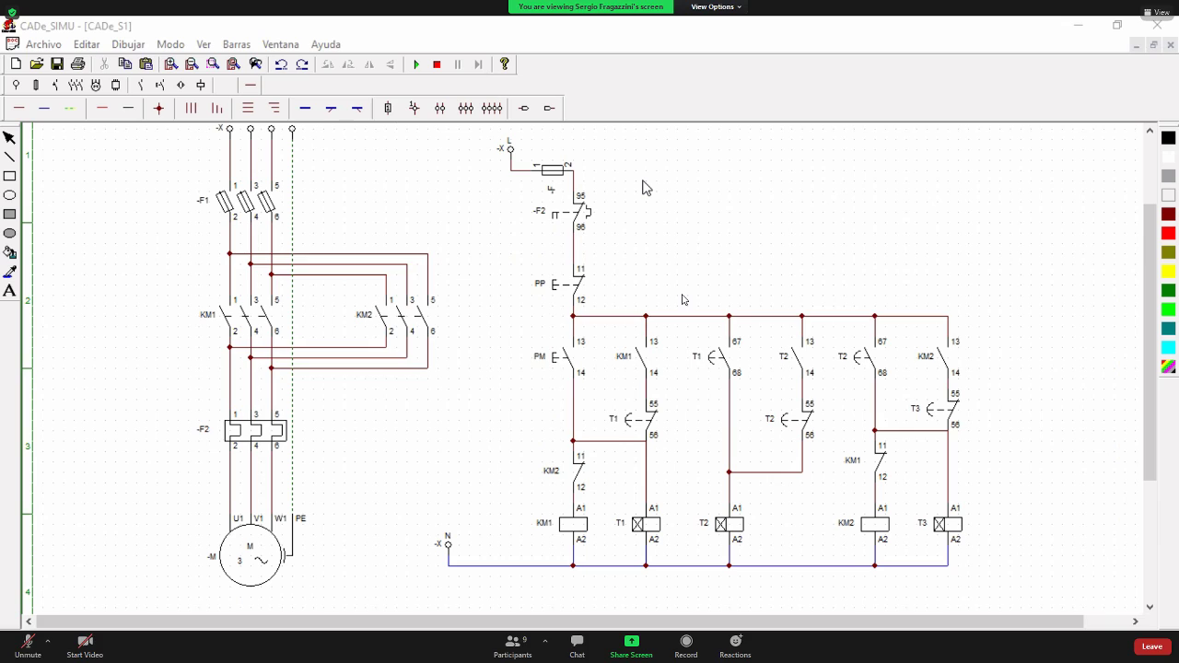
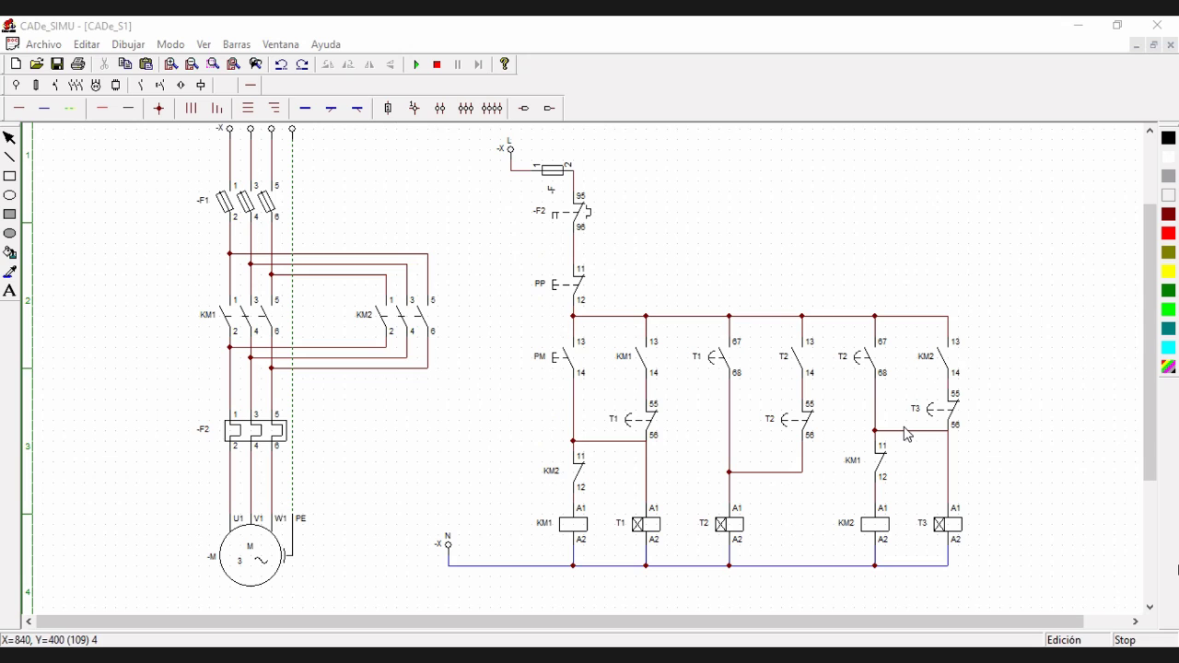
- Simulate the circuit, actuate the PM start pushbutton to observe the timed reversing sequence, and stop the simulation
click(267, 218)
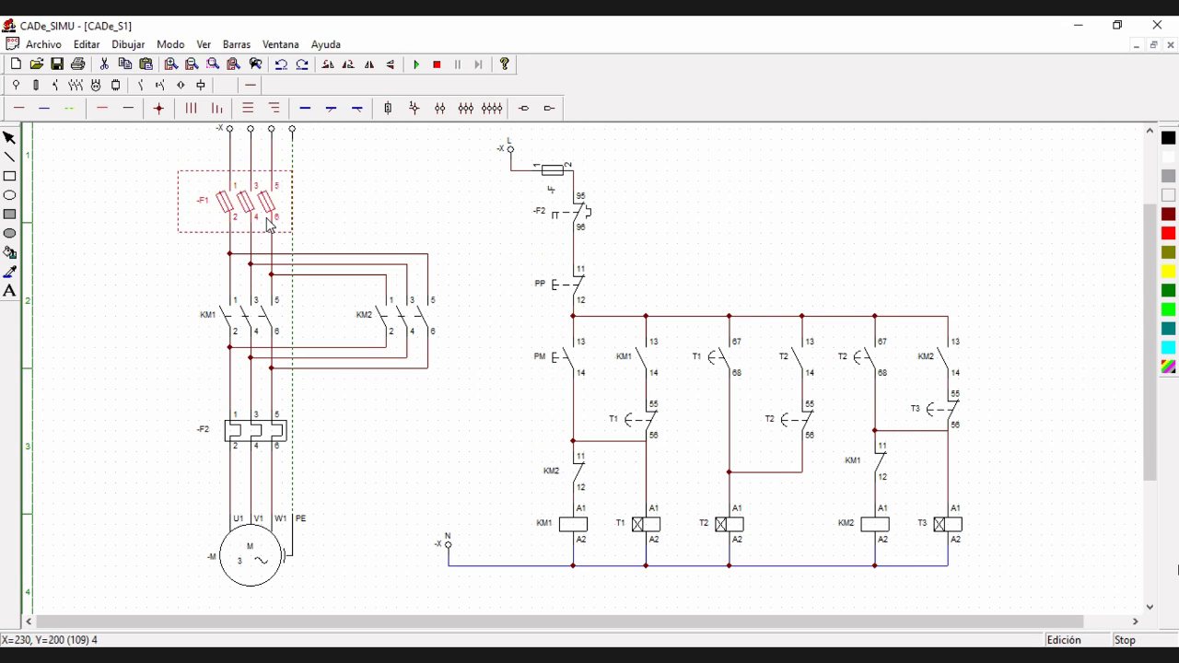
click(350, 208)
scroll(1017, 274, up, 1)
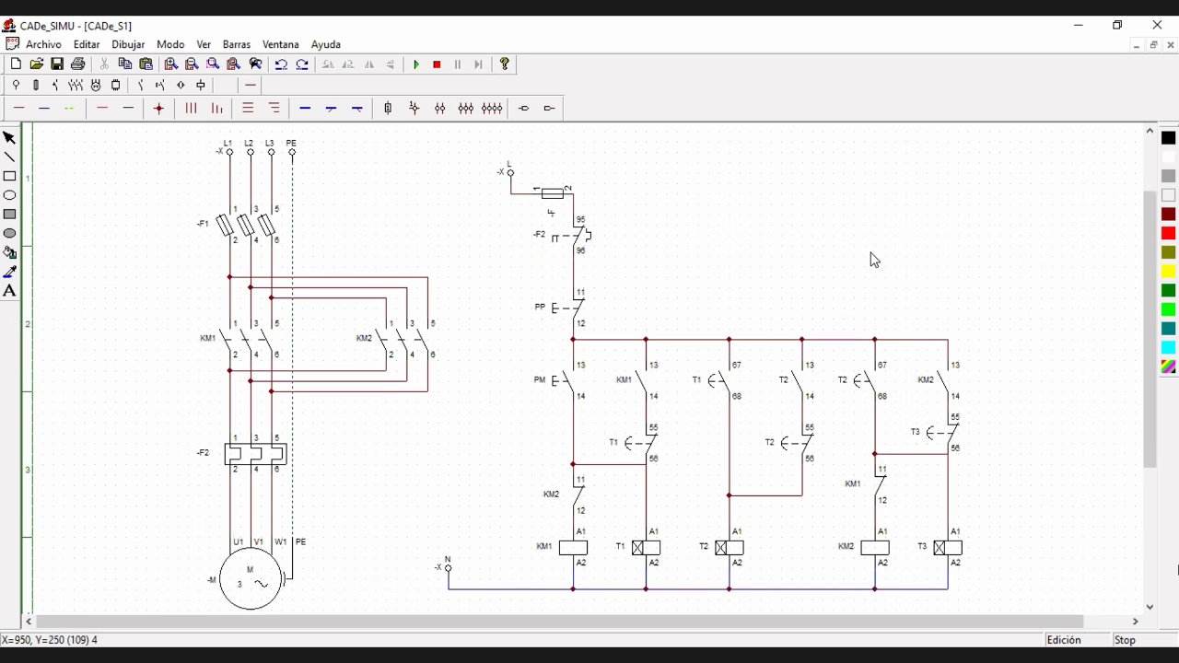
click(413, 66)
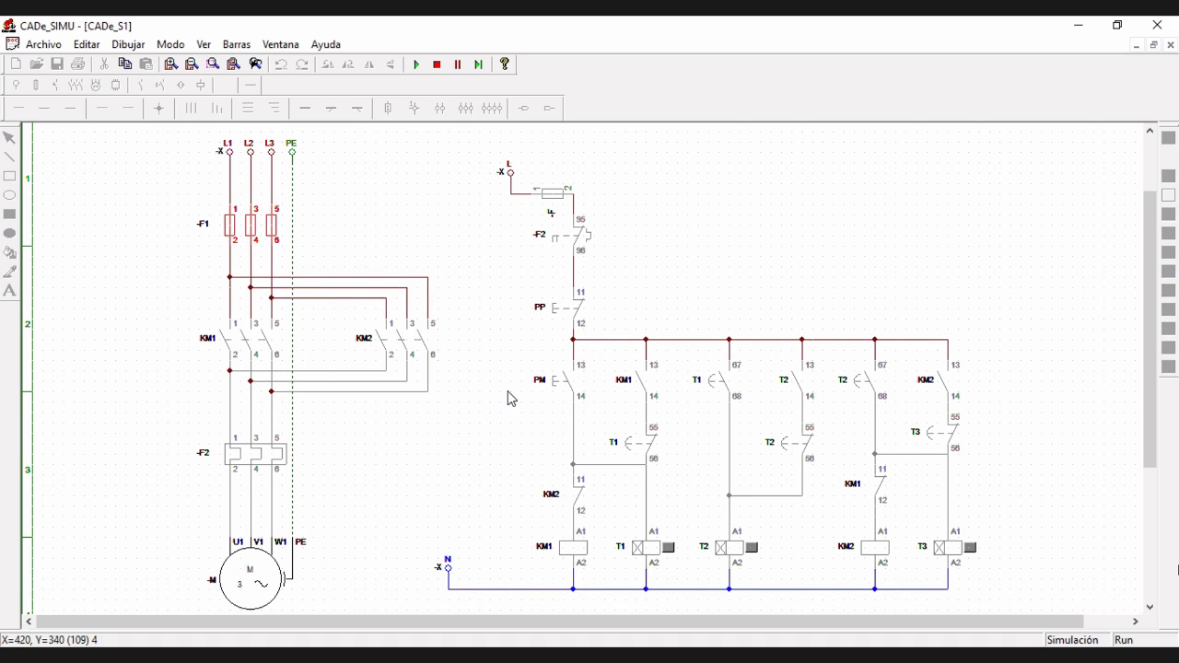
click(559, 387)
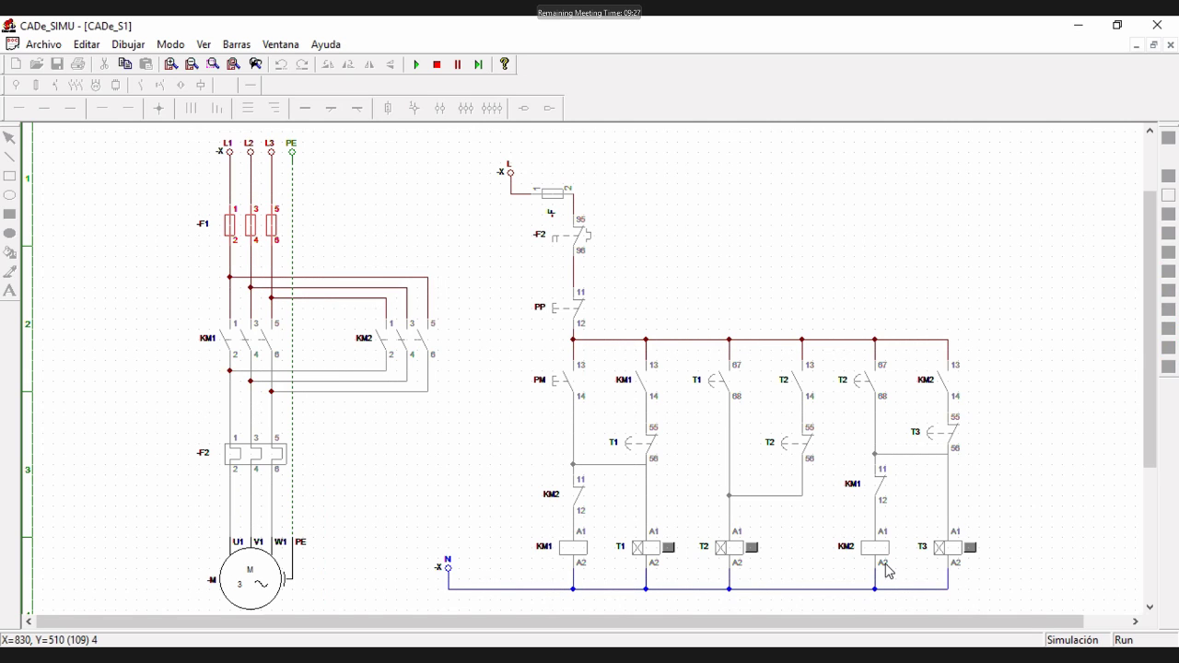
click(469, 62)
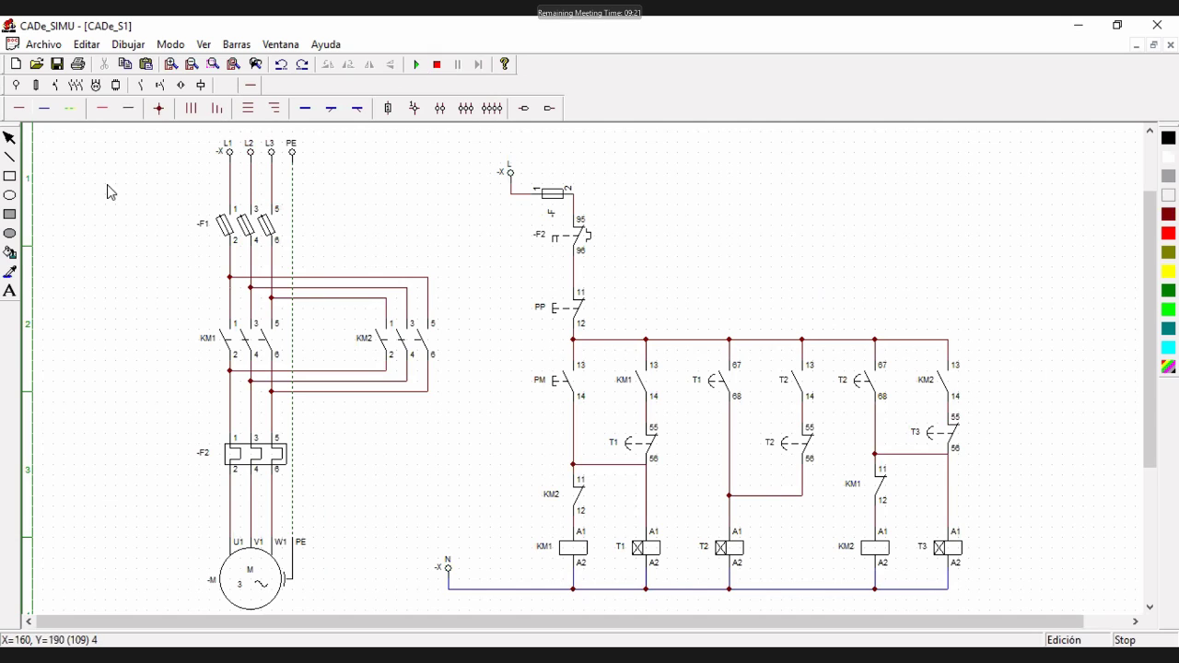
- Place a normally open on-delay timer contact (67-68) beside PM and name it T3
click(151, 89)
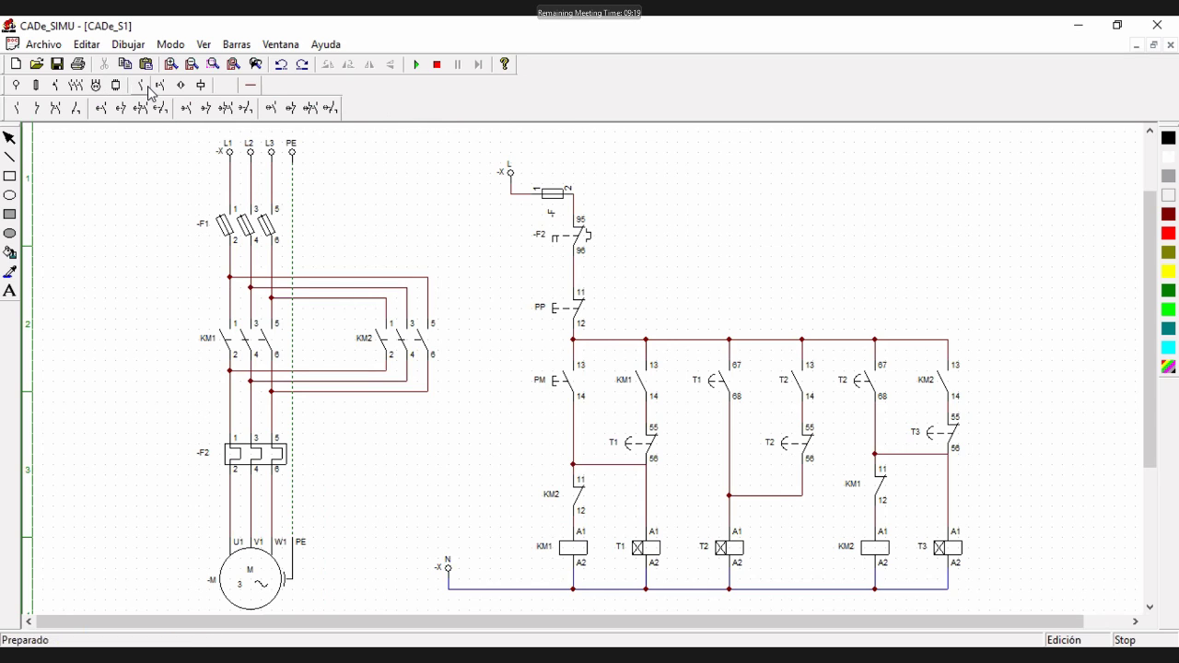
click(103, 109)
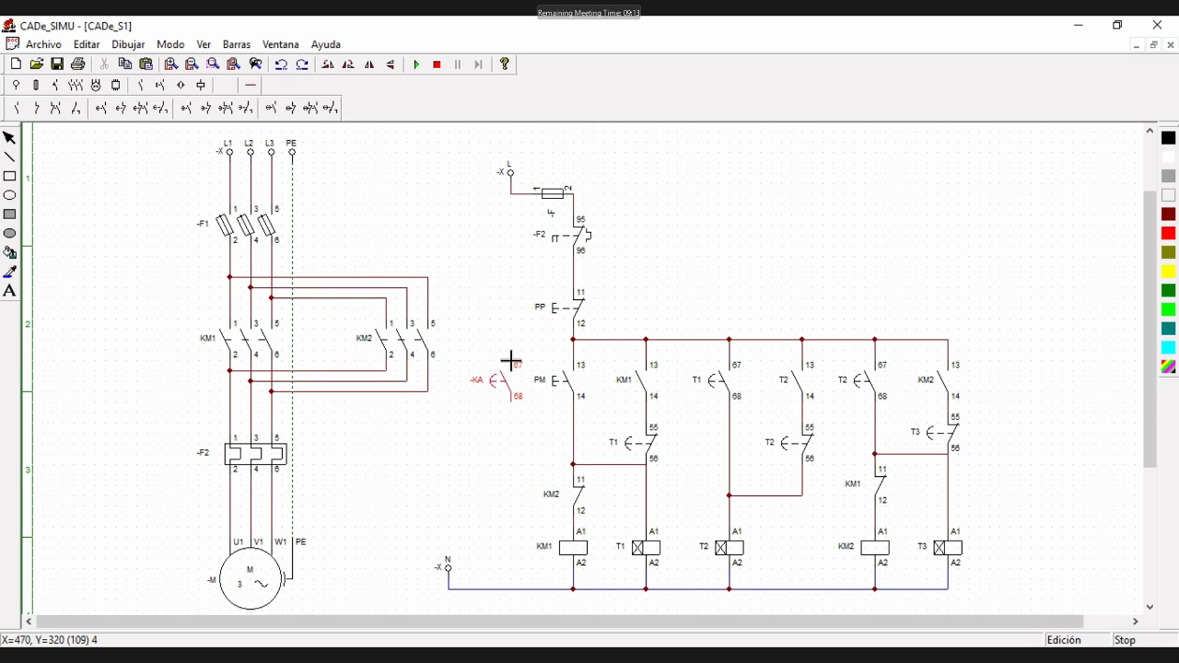
click(520, 359)
double_click(517, 387)
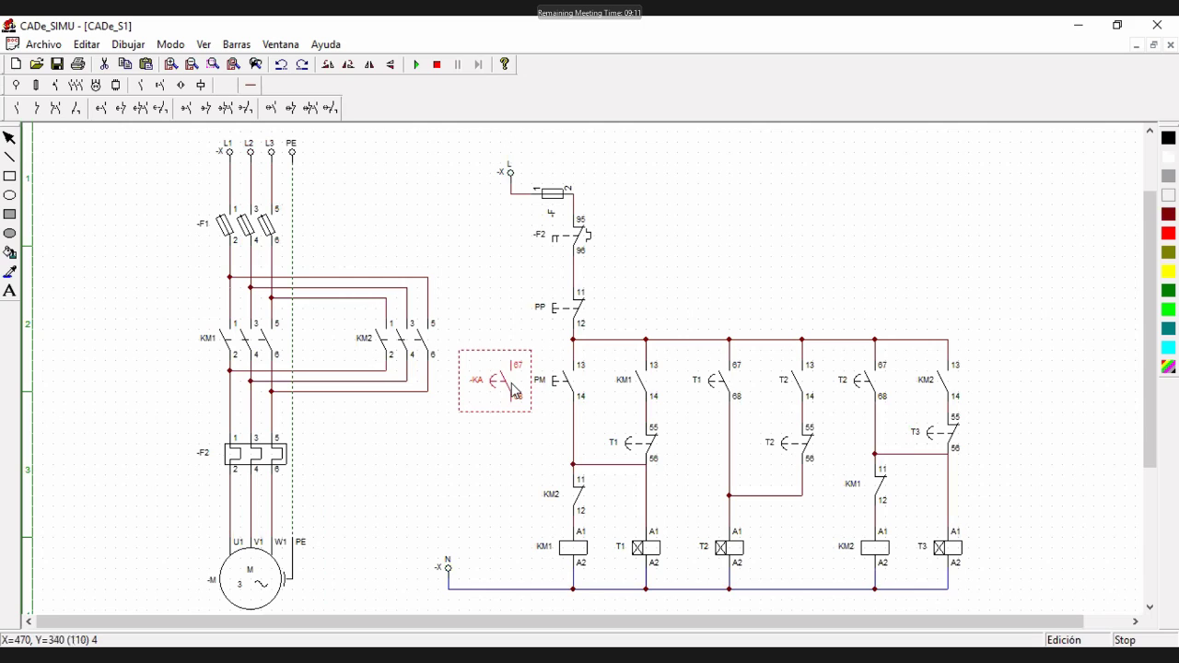
drag(567, 257, 482, 256)
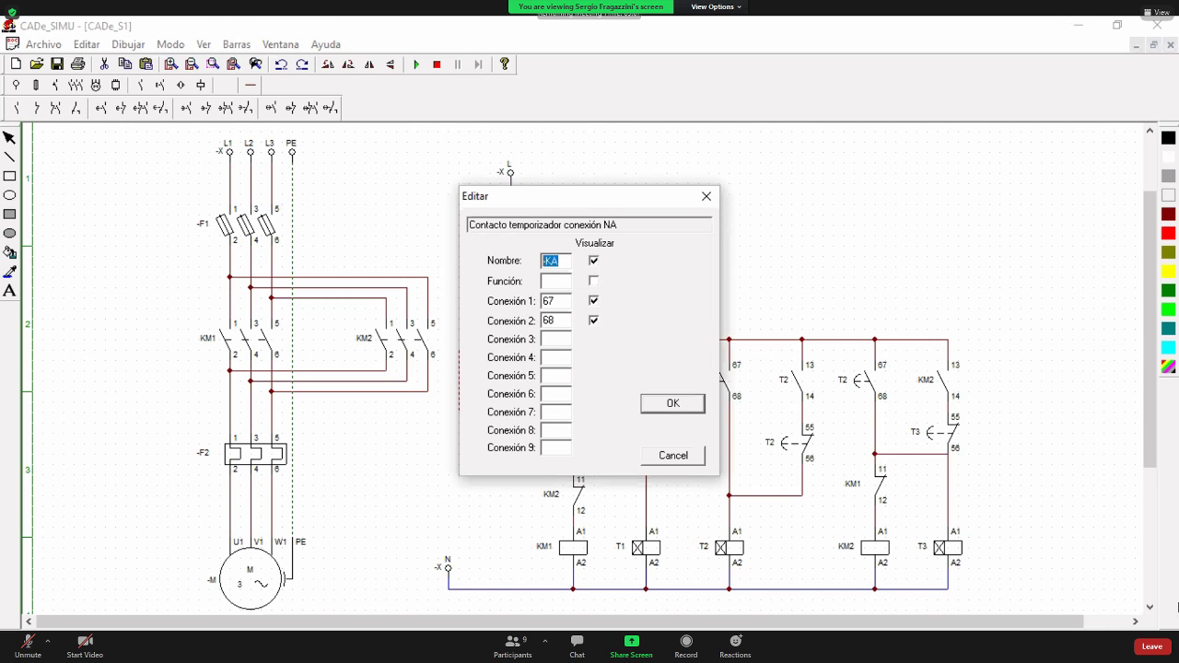
text(T3)
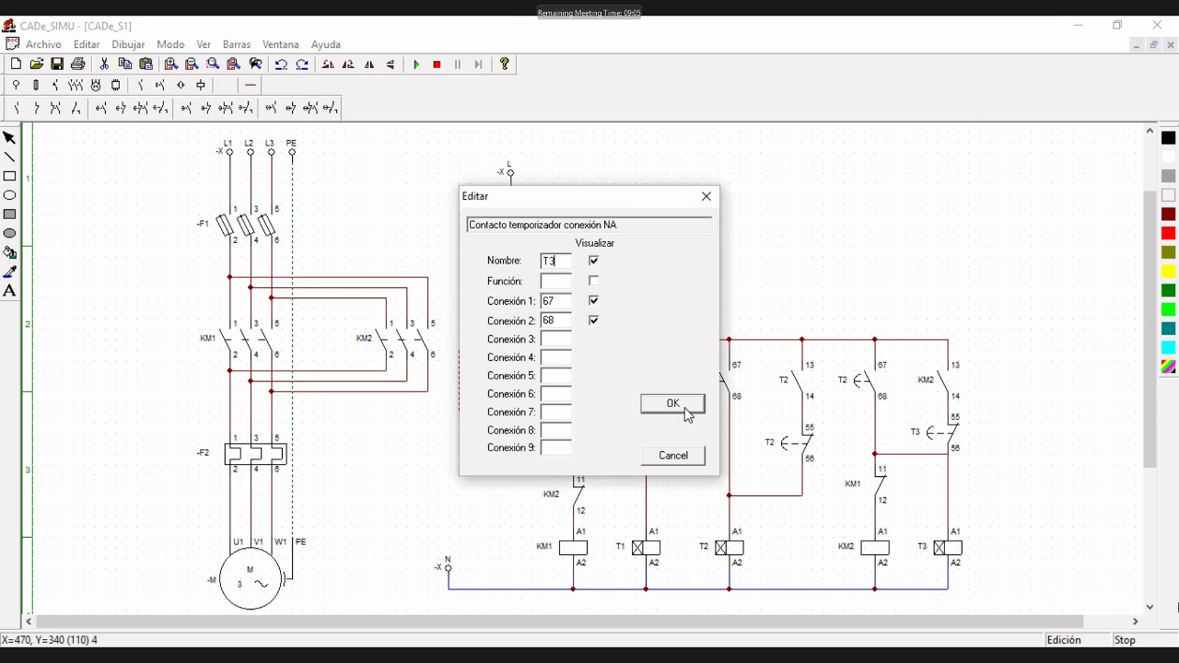
click(673, 404)
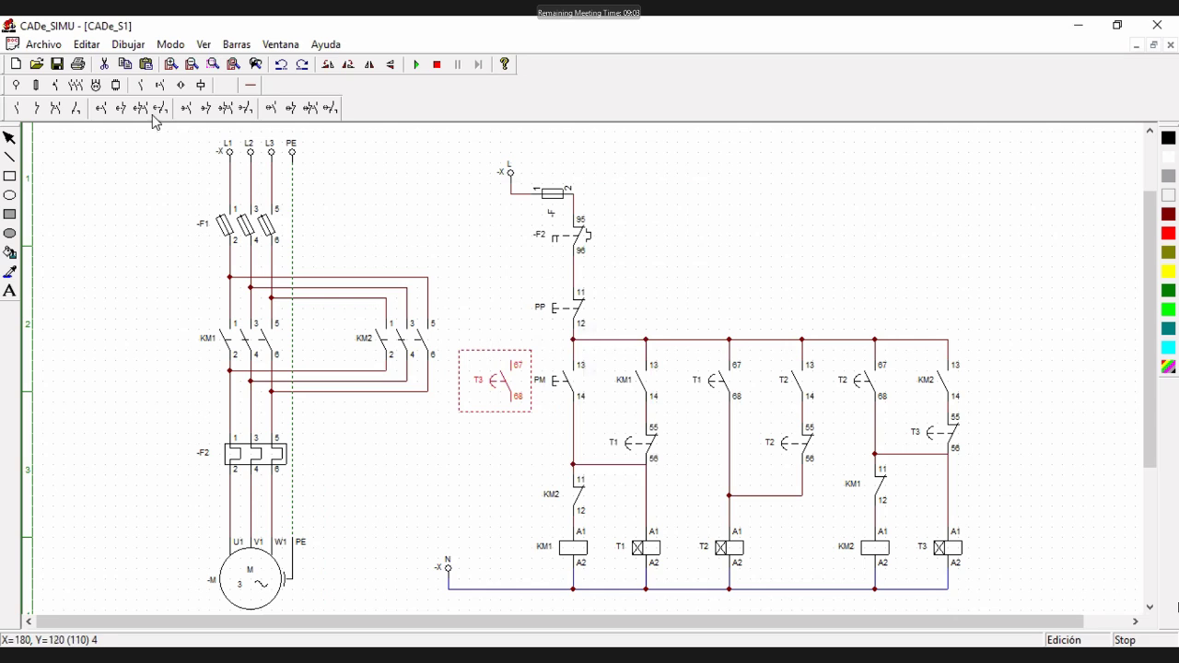
- Wire the new T3 contact in parallel with PM, from the line below PP to the junction above the KM2 11-12 contact
click(250, 85)
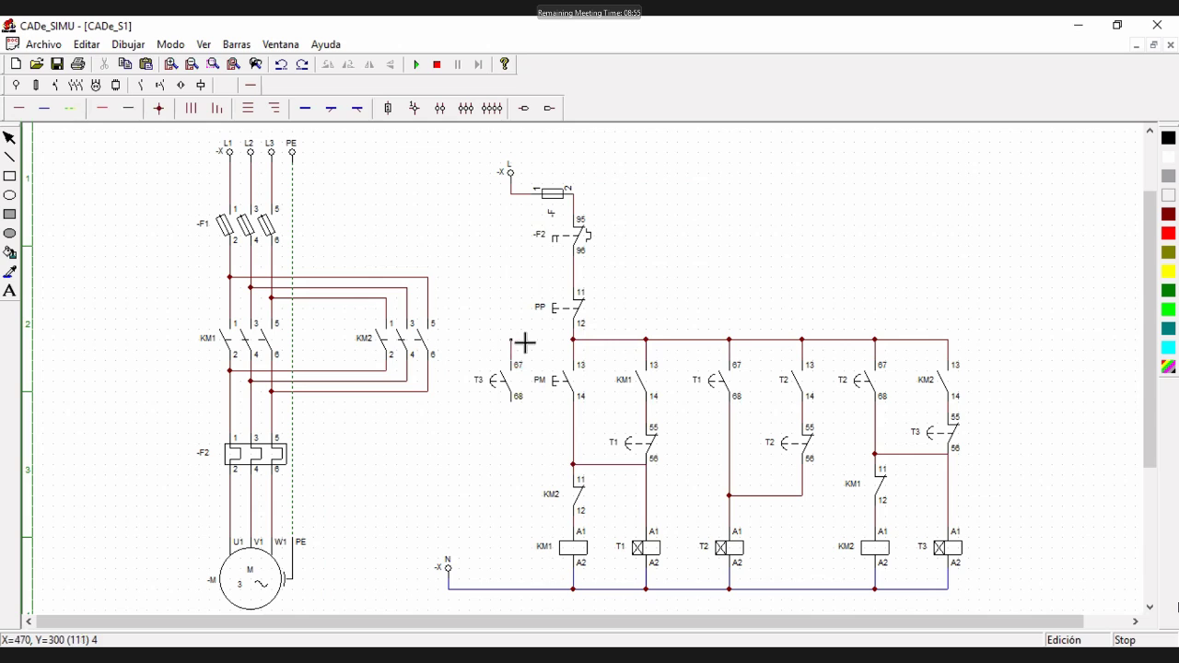
drag(525, 343, 571, 341)
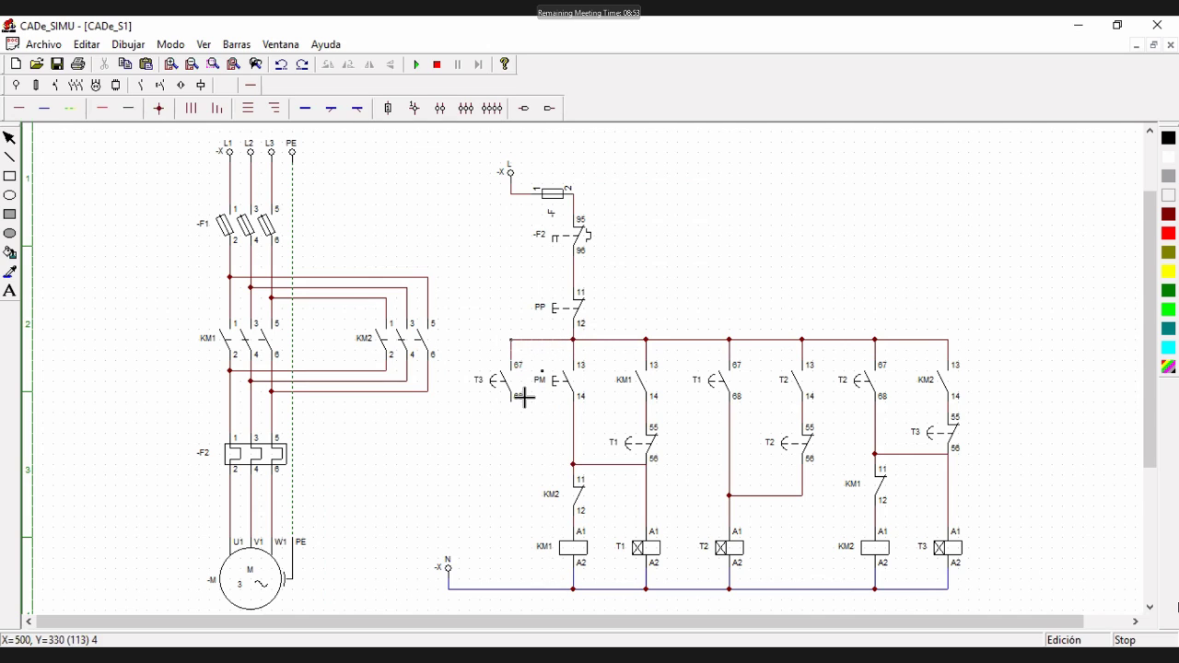
mouse_move(513, 401)
mouse_down()
mouse_move(517, 472)
mouse_move(582, 470)
mouse_up()
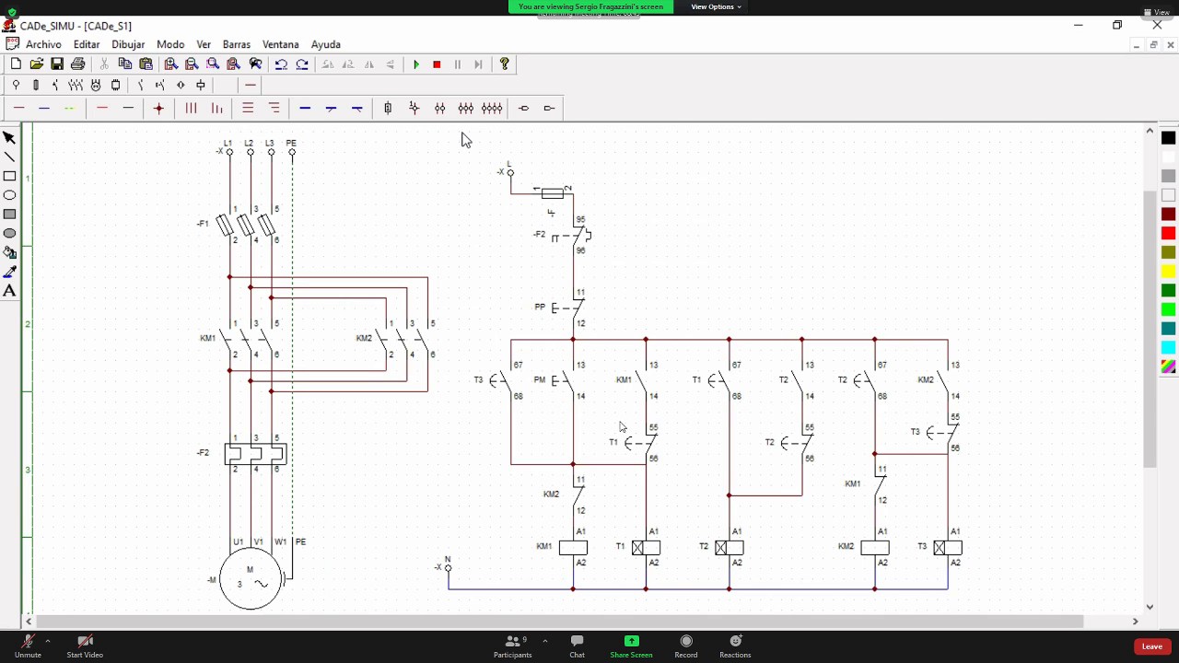
- Simulate the circuit with the T3 contact in parallel with PM, actuate PM, and stop the simulation
click(419, 65)
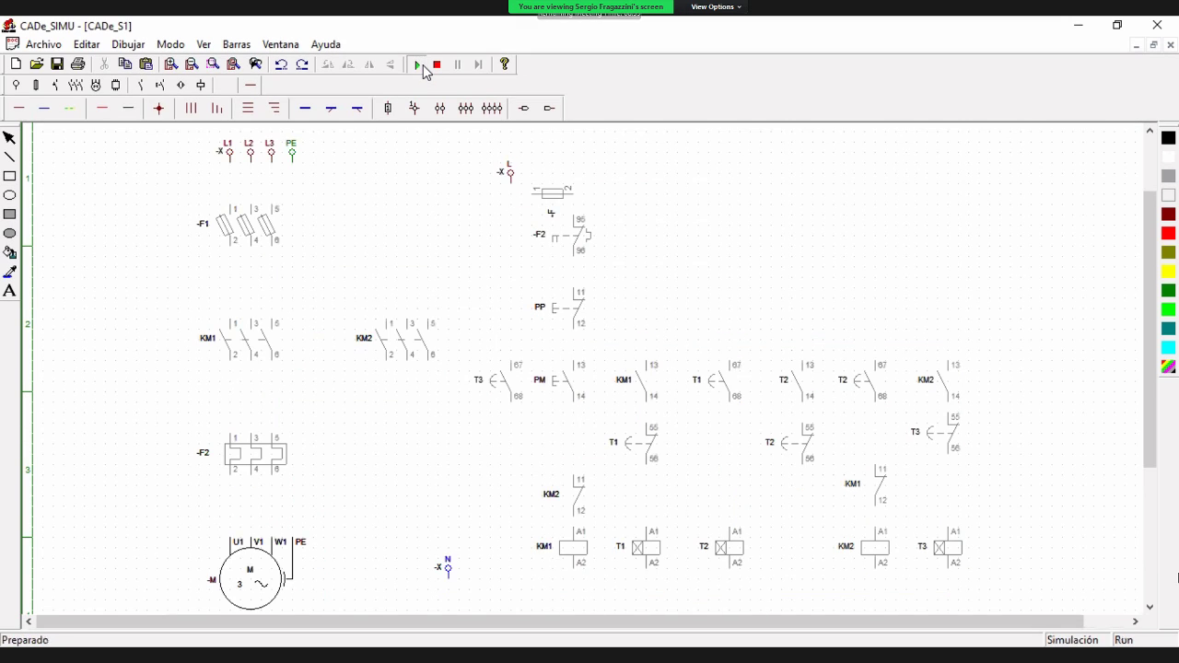
click(571, 386)
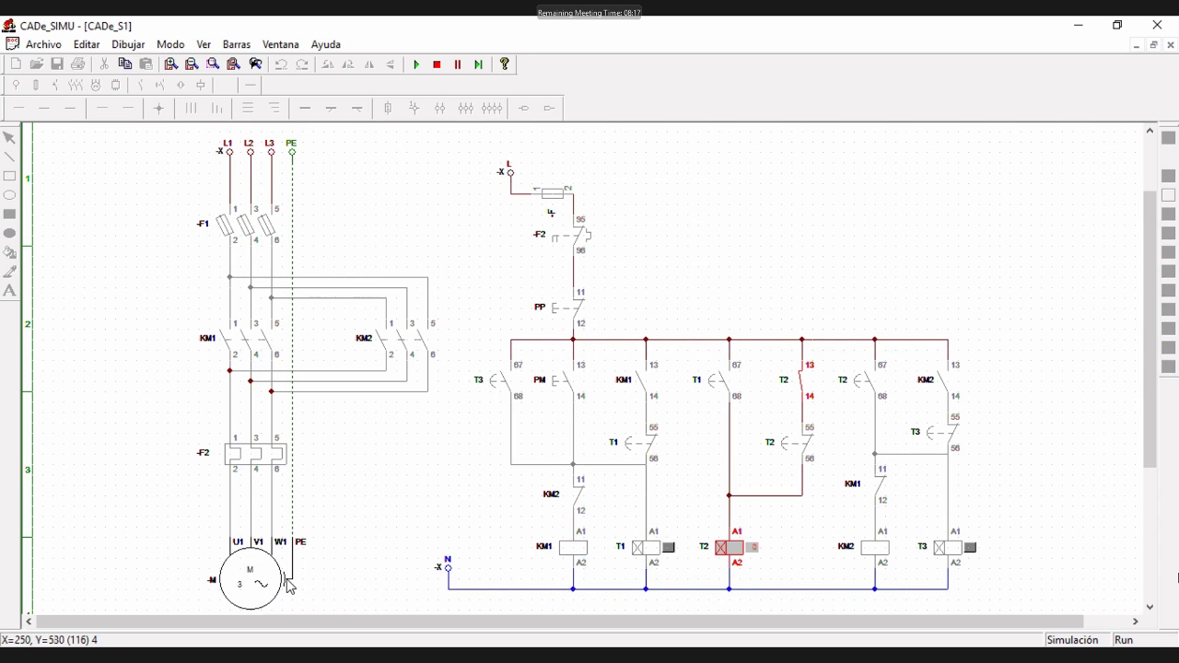
click(437, 70)
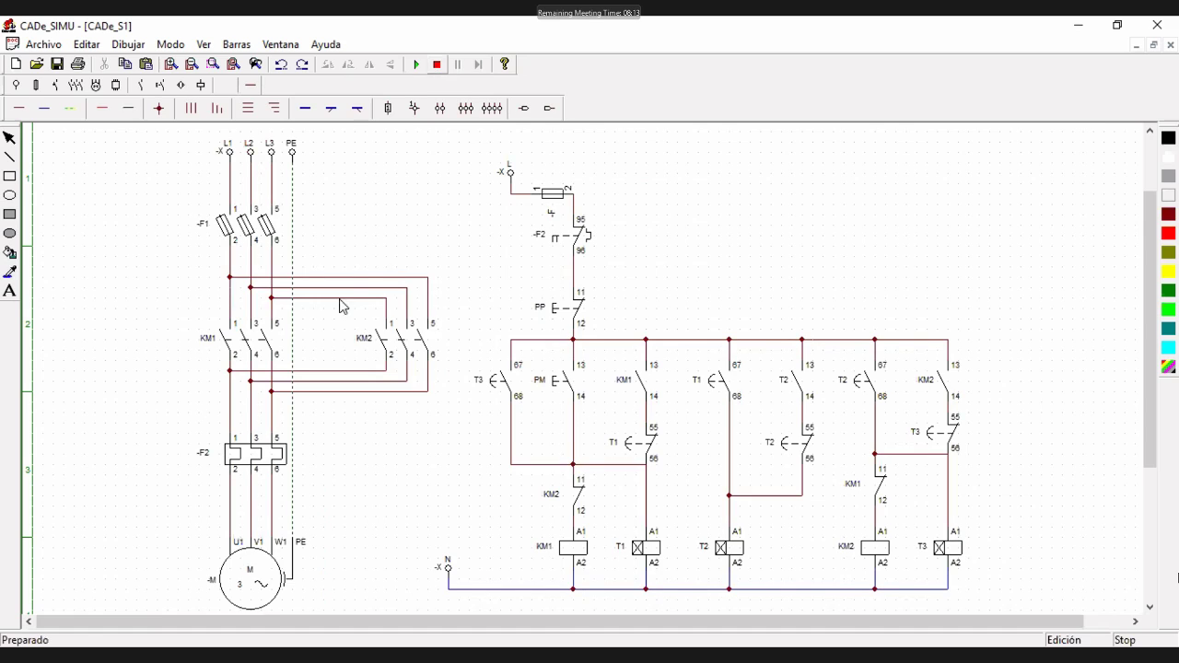
- Simulate the circuit with the F1 fuses closed and actuate PM to observe KM1 and timer T1 operating
drag(265, 224, 250, 224)
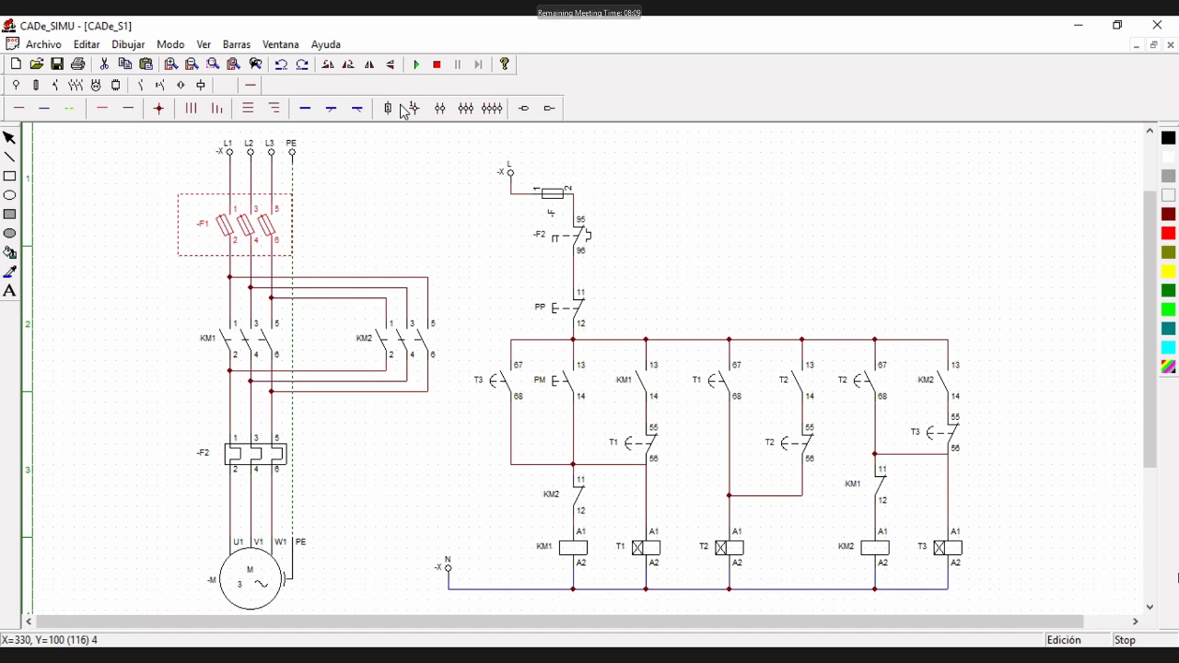
click(314, 219)
click(419, 67)
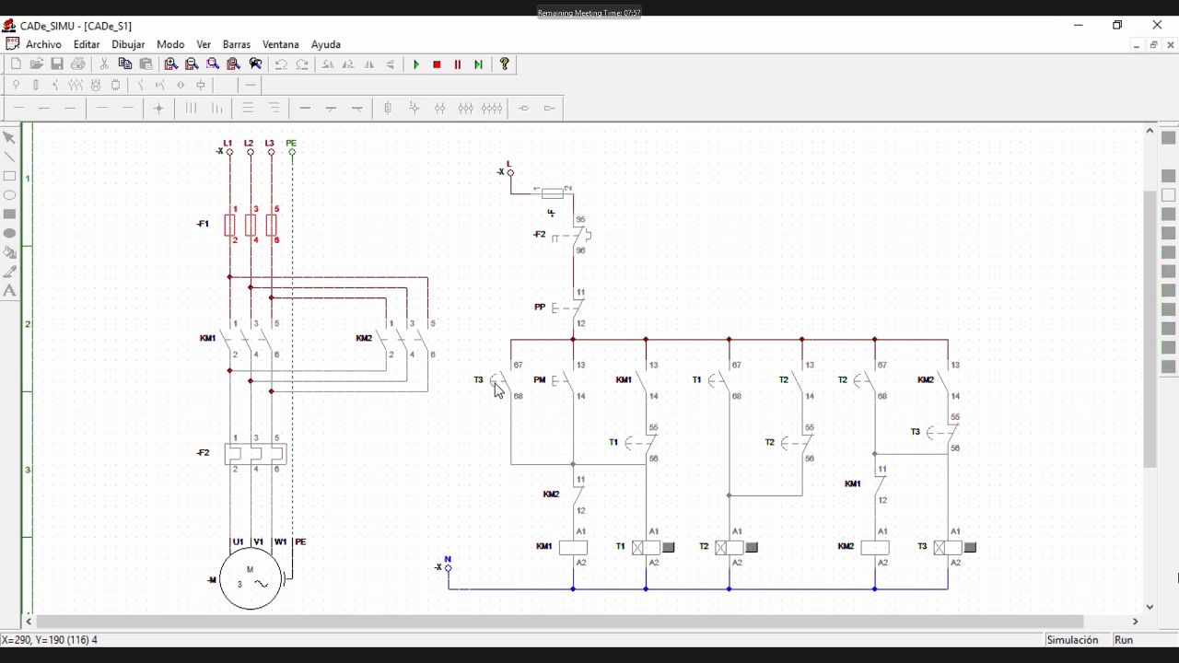
click(571, 387)
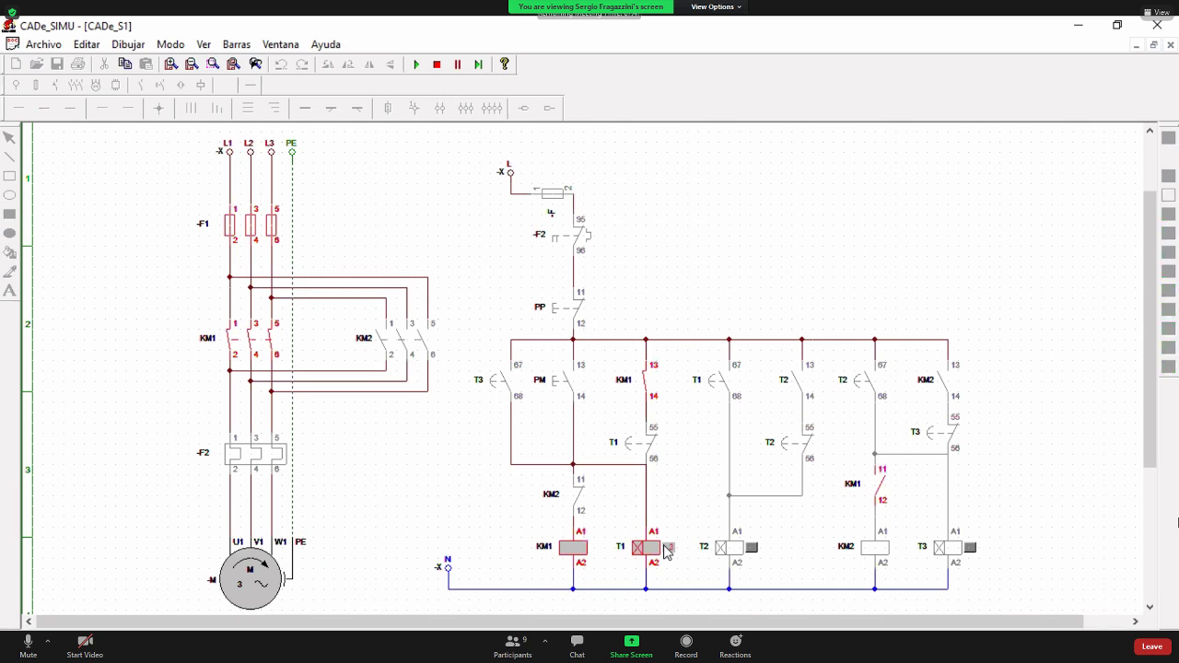
key(super)
key(super)
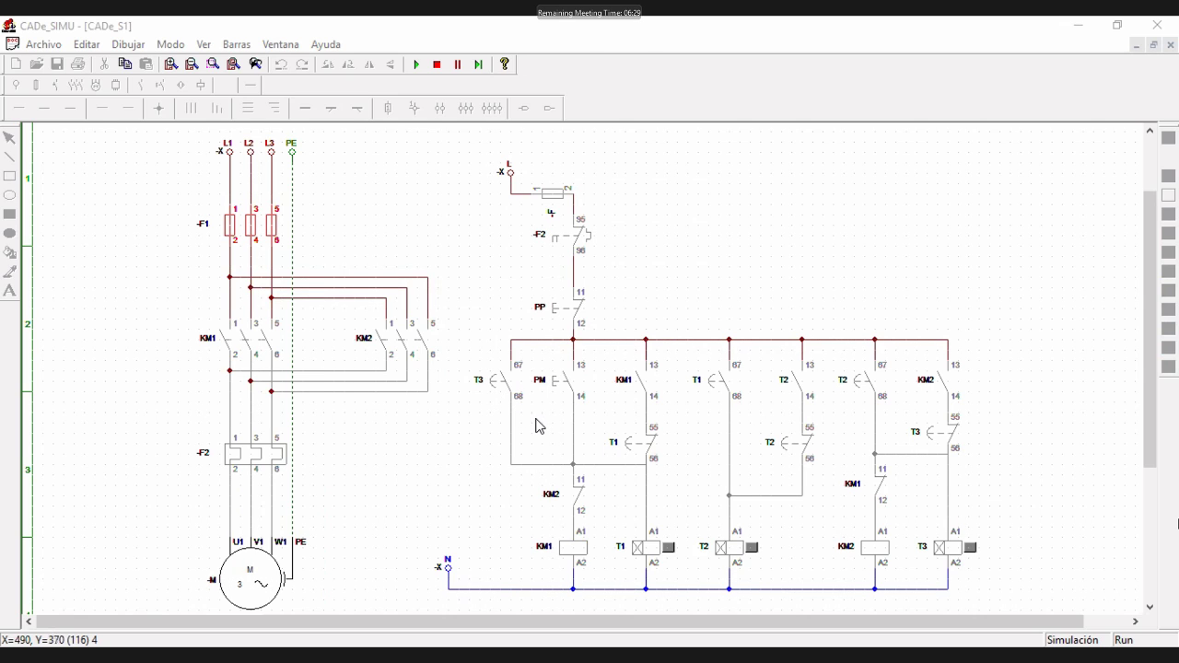
- Restart the simulation, actuate PM, close the F1 fuses to observe the timed motor sequence, and stop the simulation
click(528, 467)
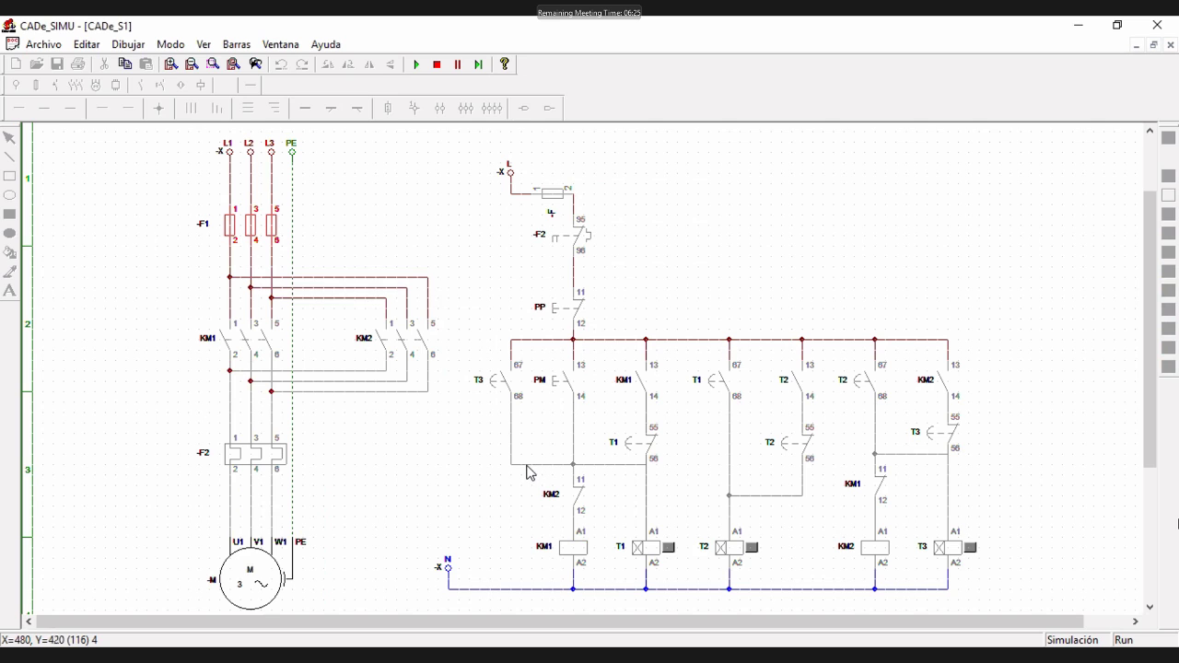
click(419, 67)
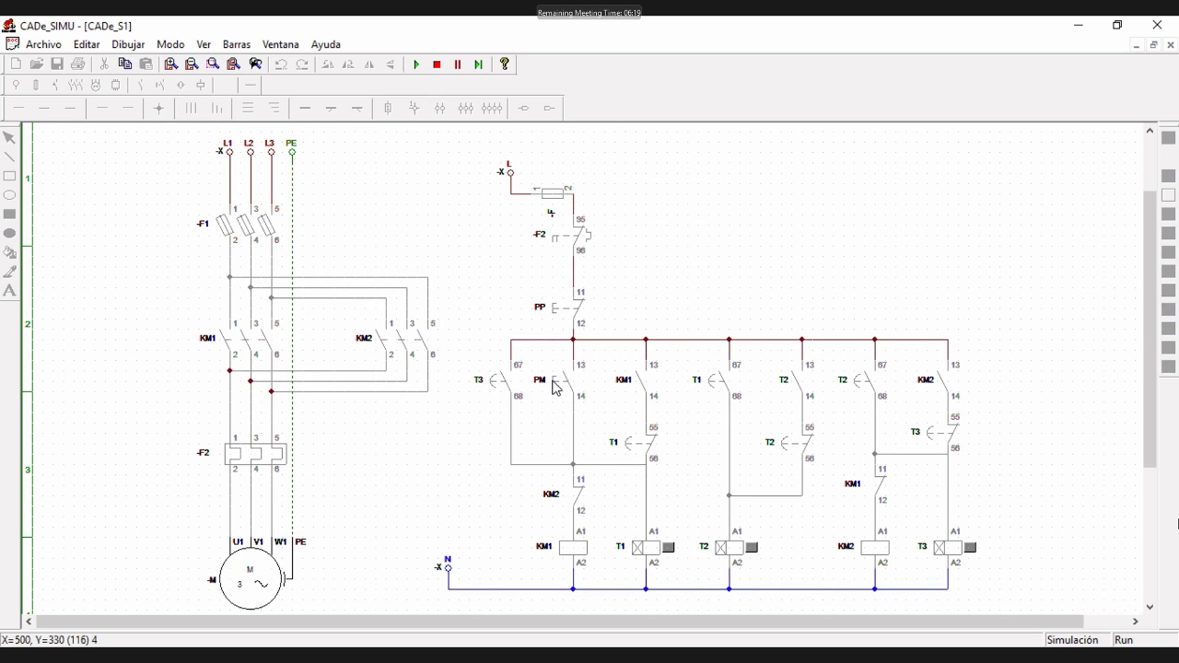
click(556, 386)
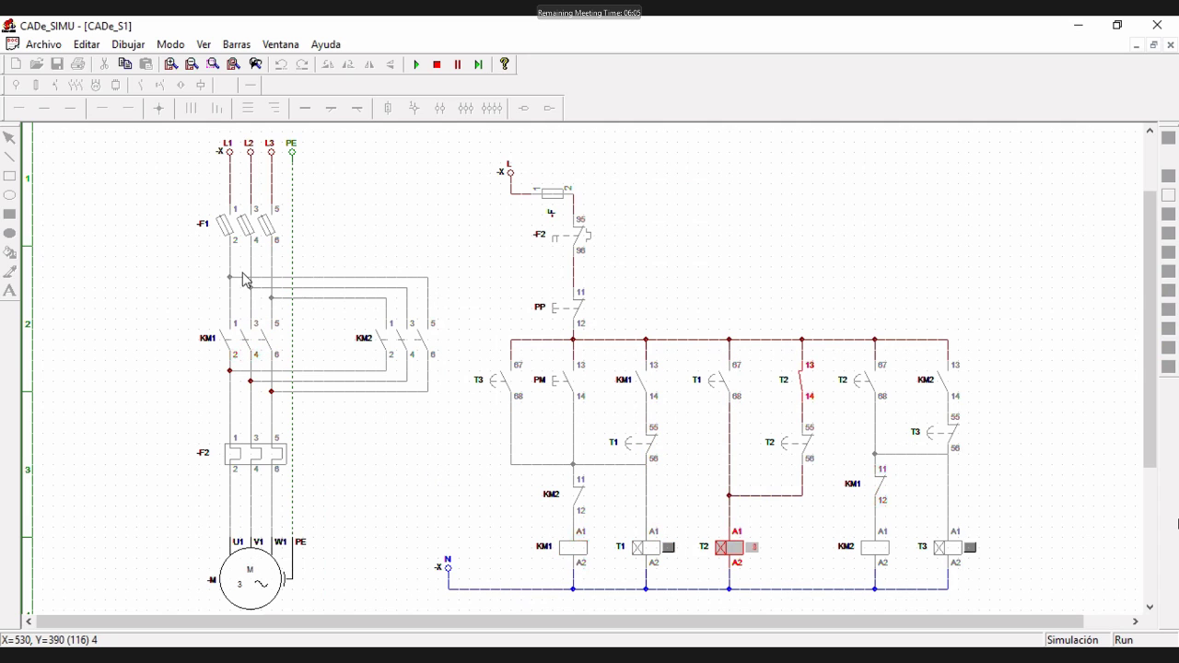
click(272, 231)
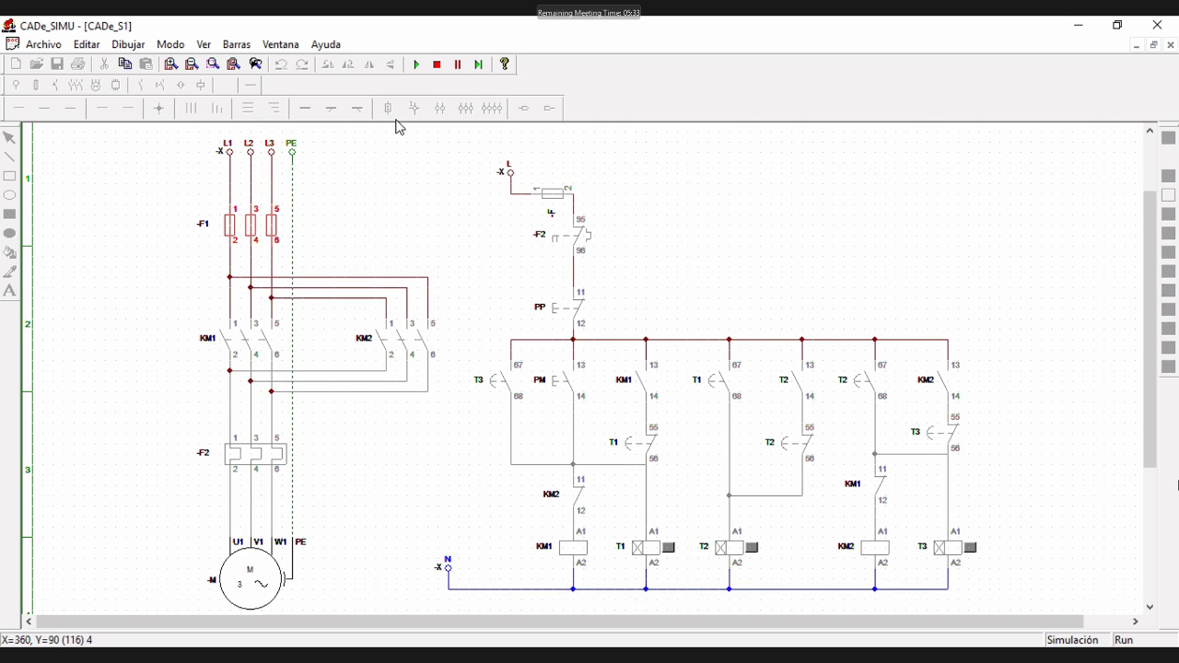
click(436, 64)
- Rename the normally open KM1 13-14 holding contact above the T1 55-56 contact as T1
double_click(641, 391)
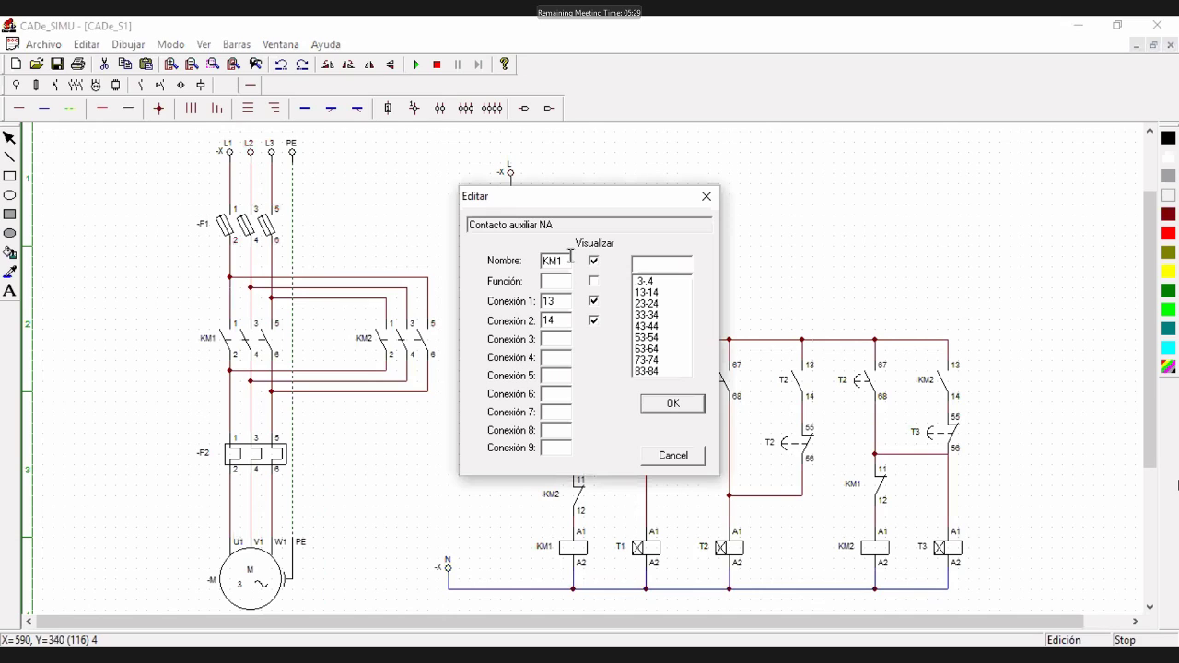
double_click(569, 258)
text(T1)
click(697, 409)
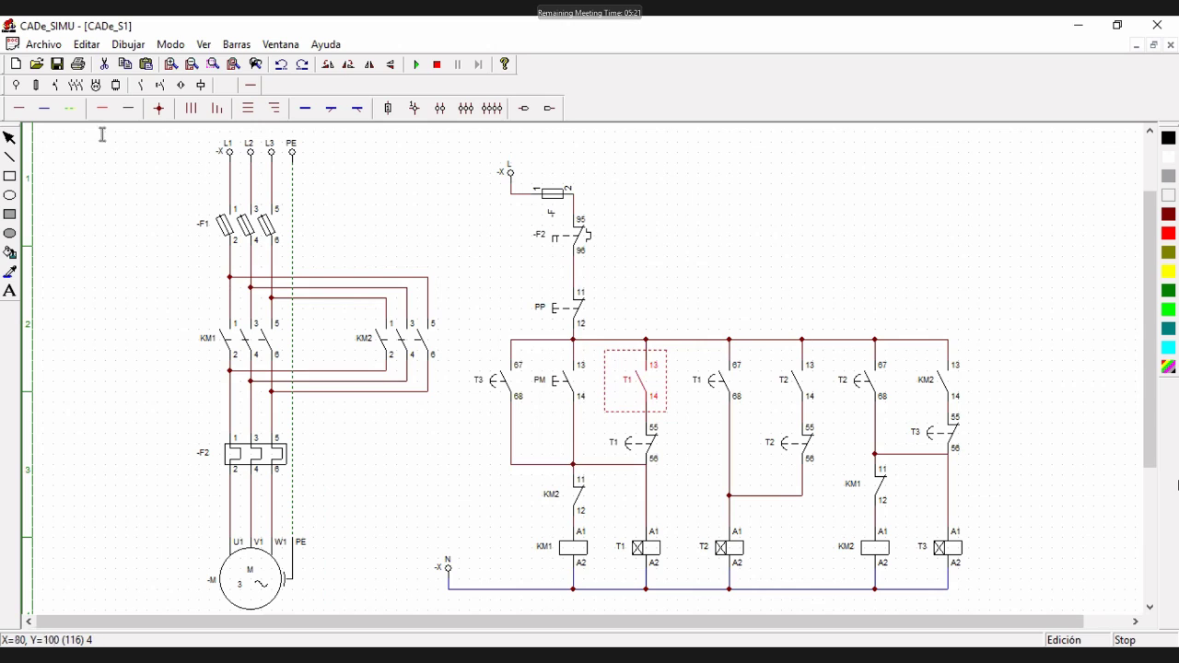
- Simulate the circuit with the T1 holding contact, actuate PM, and close the F1 fuses to observe the repeating cycle
click(417, 65)
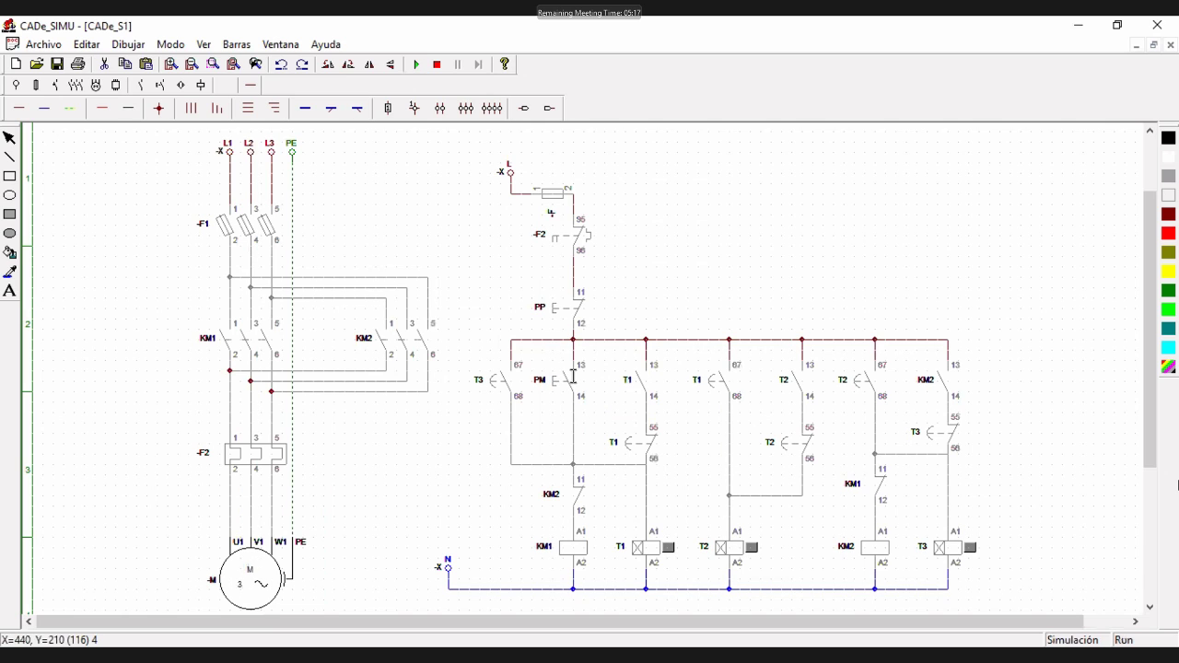
click(573, 376)
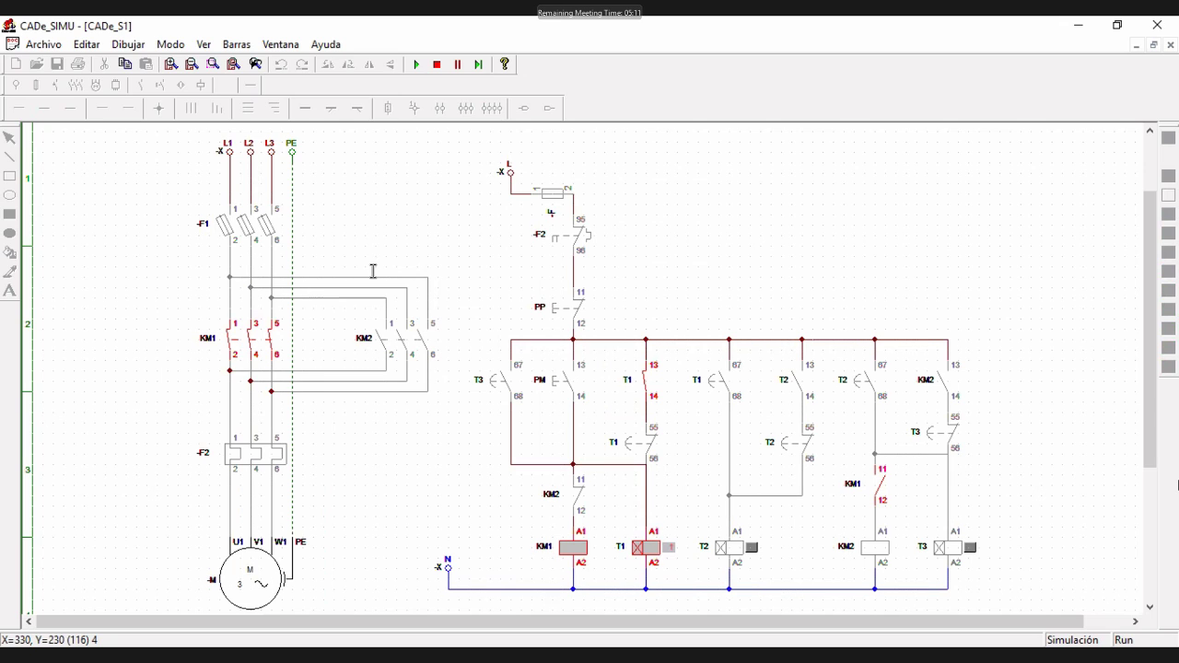
click(268, 222)
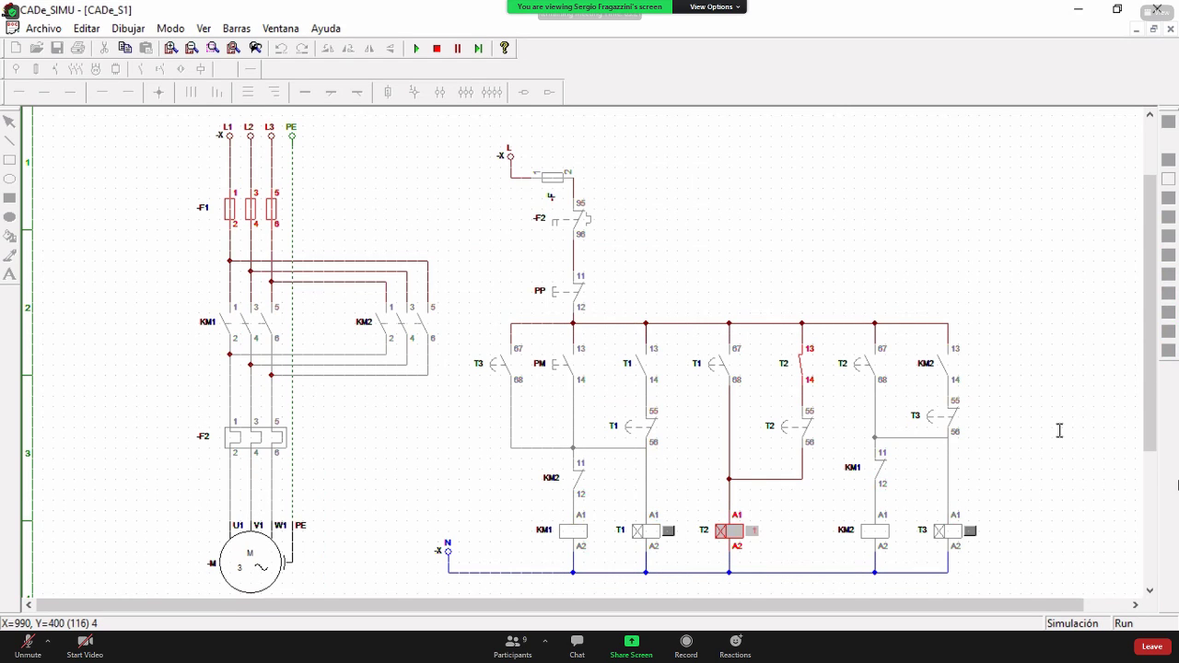
key(alt+Tab)
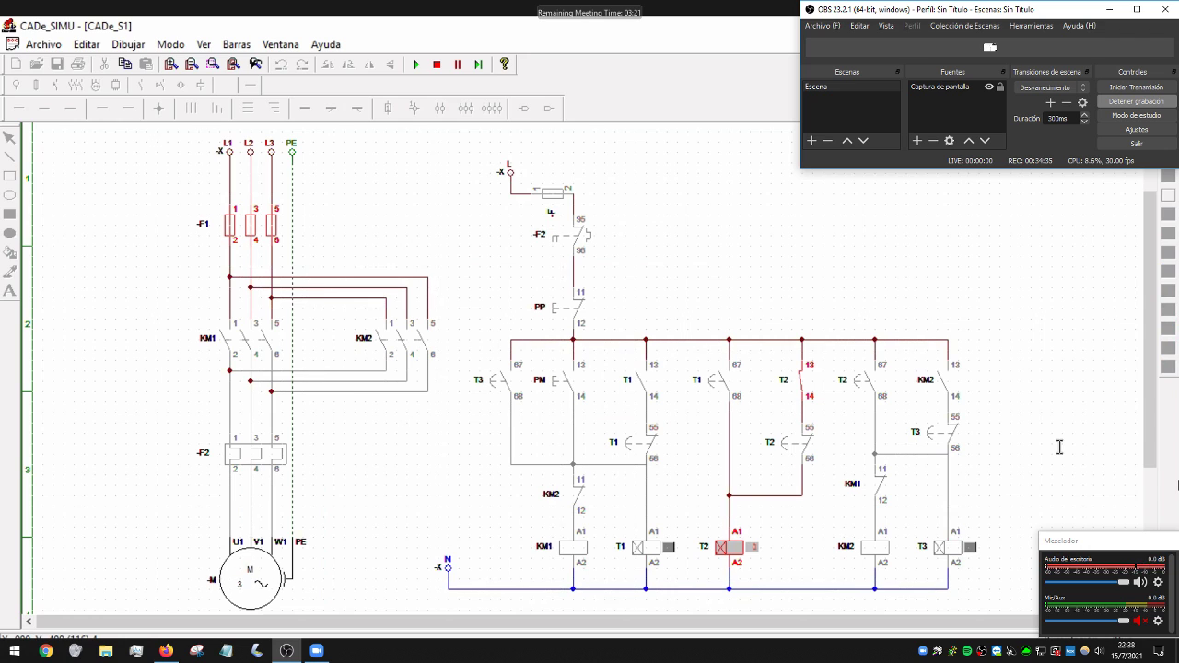
key(alt+Tab)
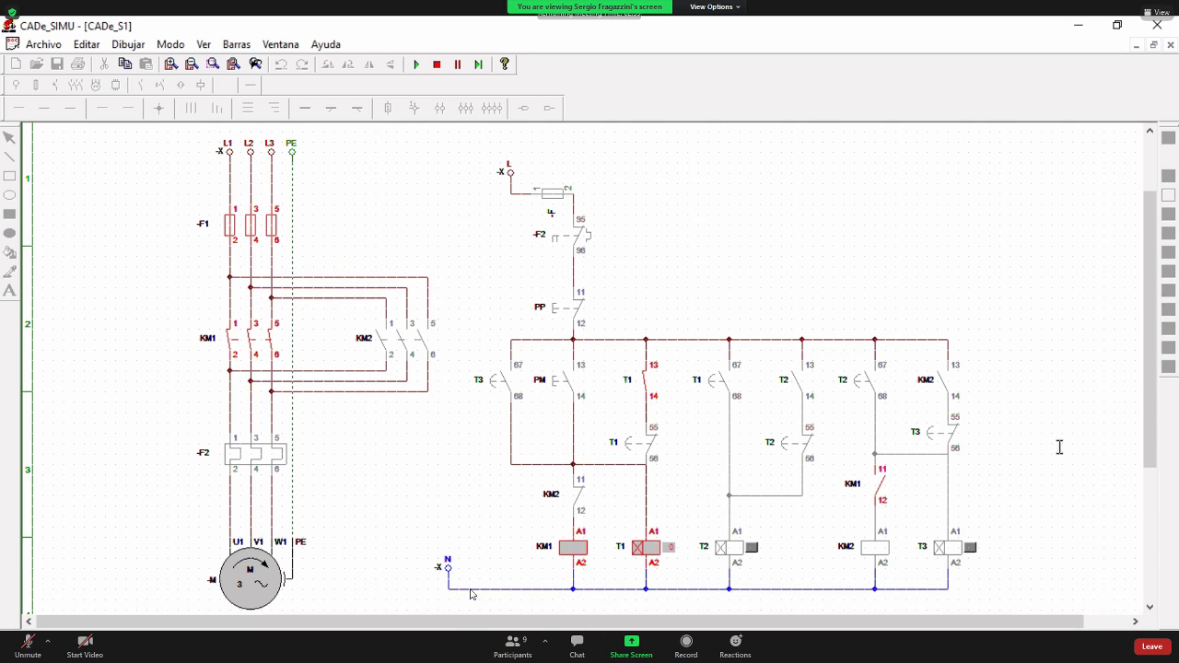
click(513, 645)
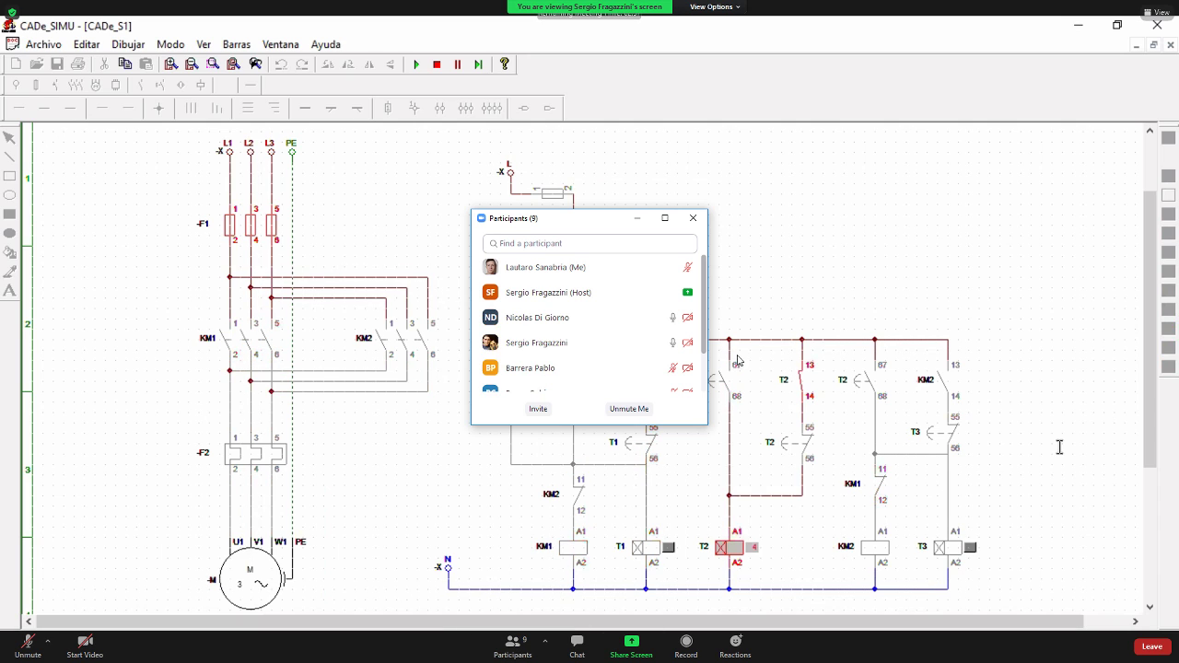
drag(705, 321, 701, 237)
click(696, 219)
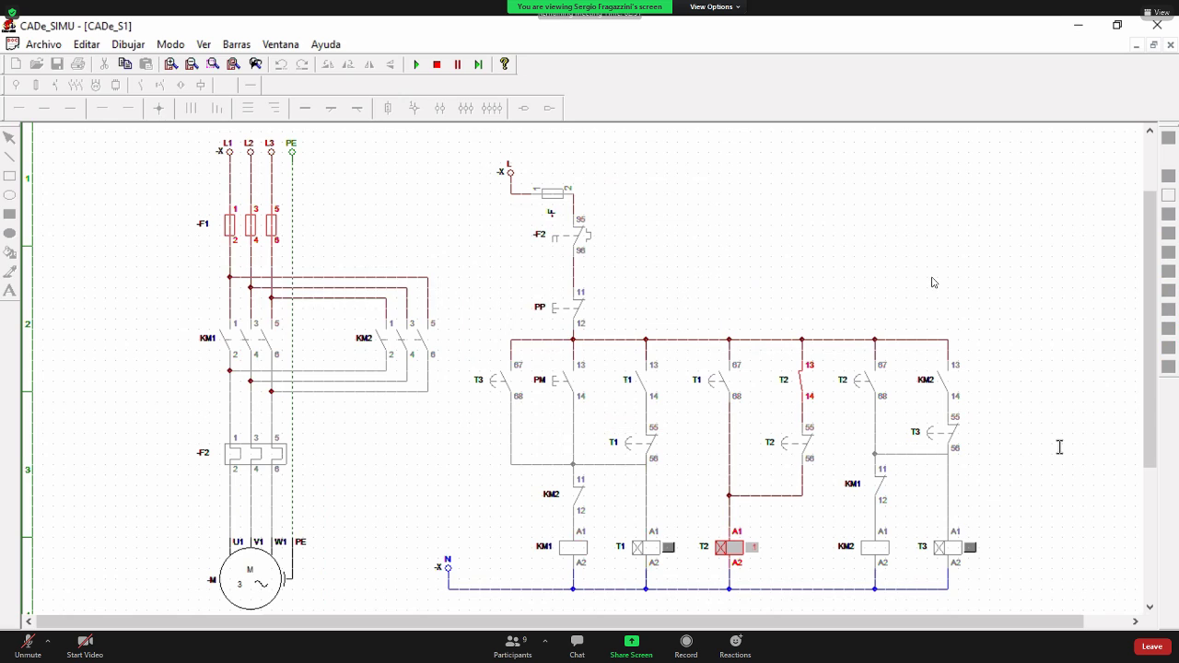